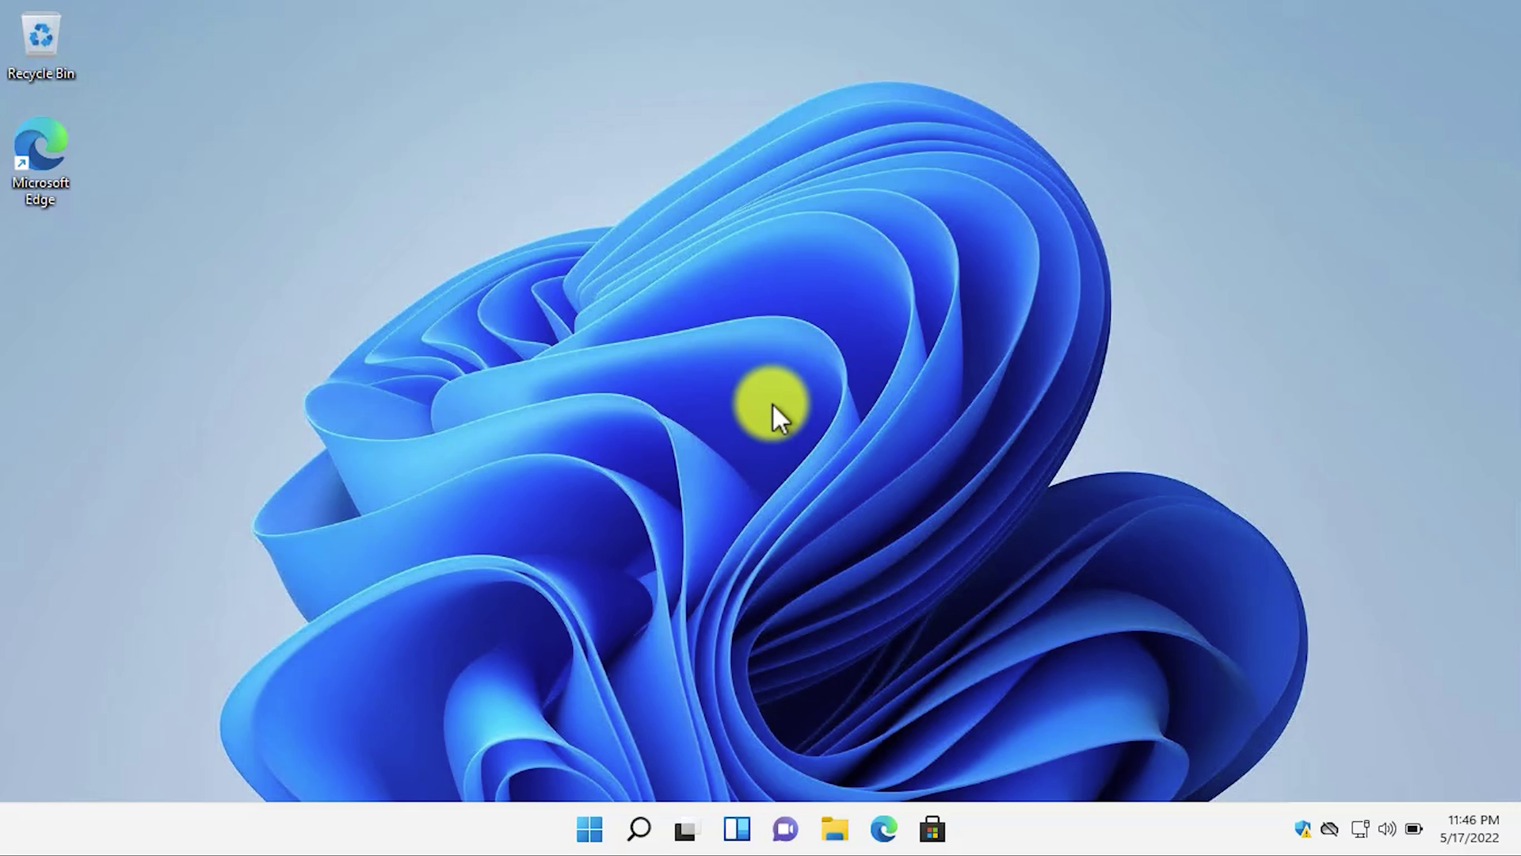
Switch Transparency effects to Off on the Personalization > Colors page in Settings
right_click(586, 841)
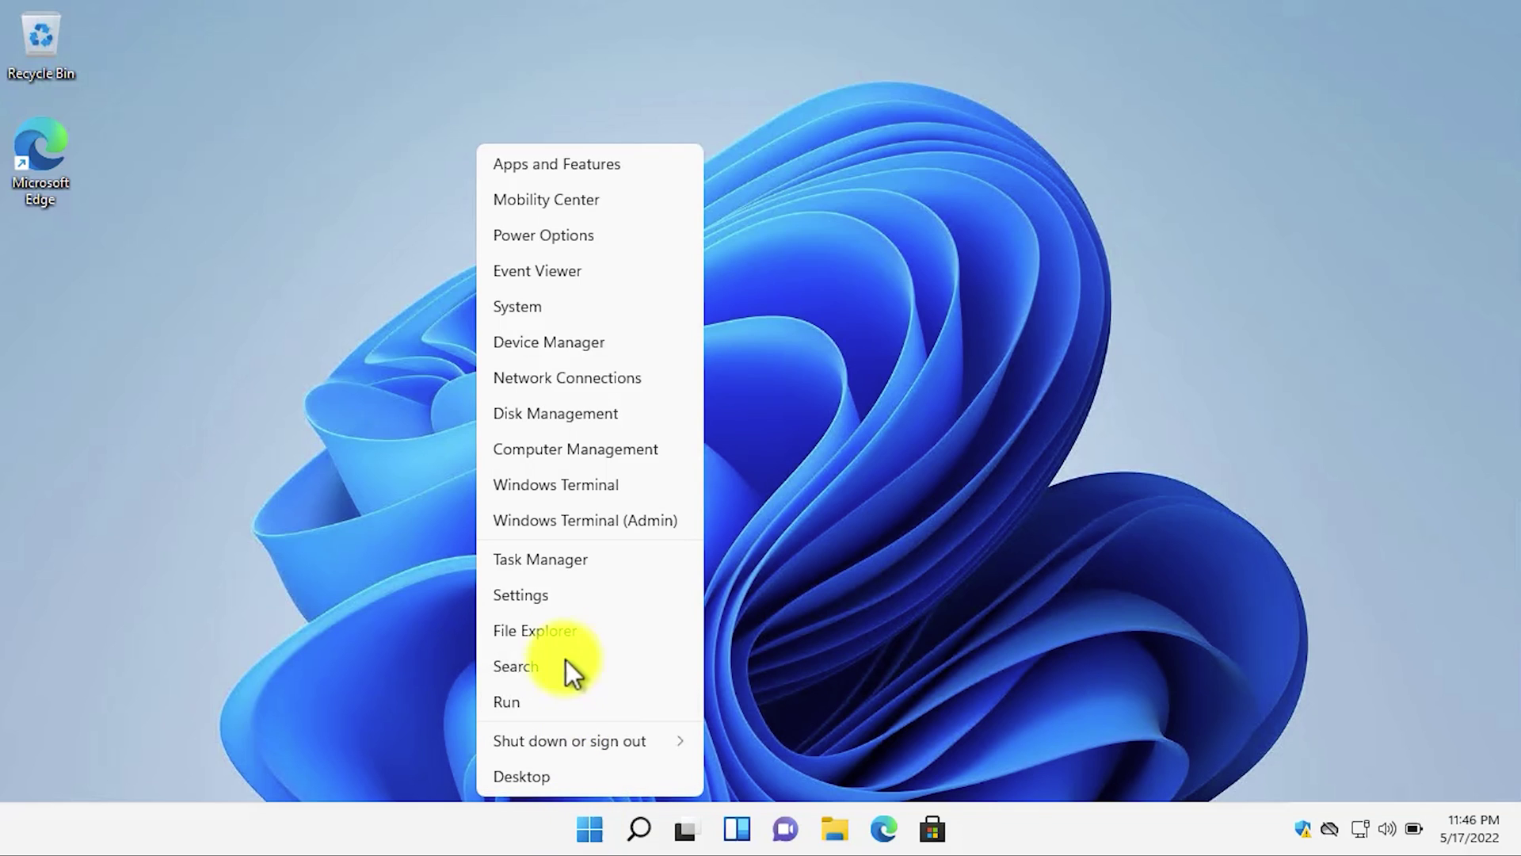
left_click(555, 596)
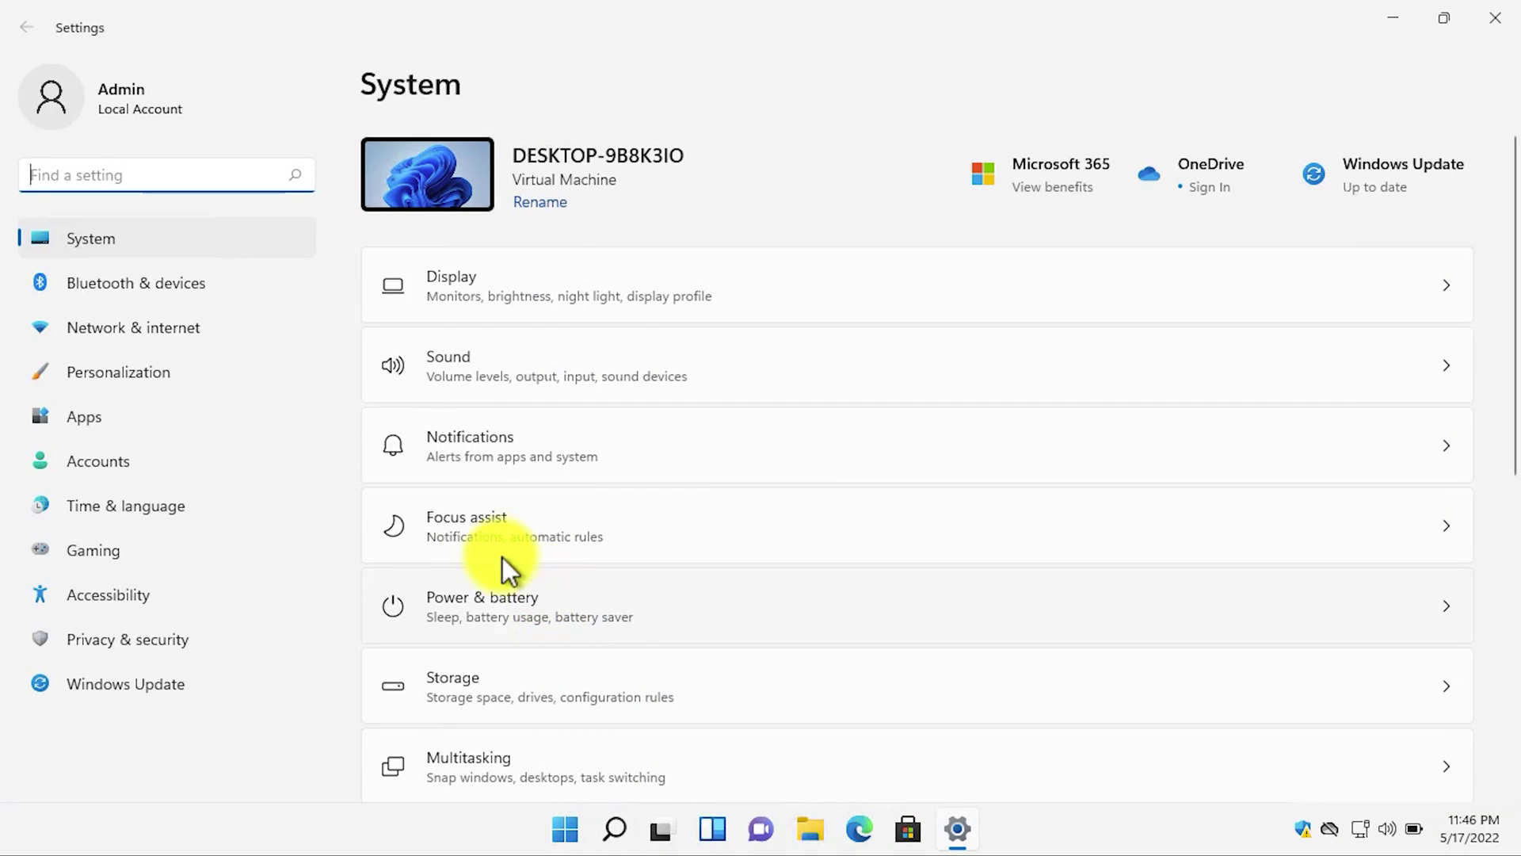
left_click(234, 374)
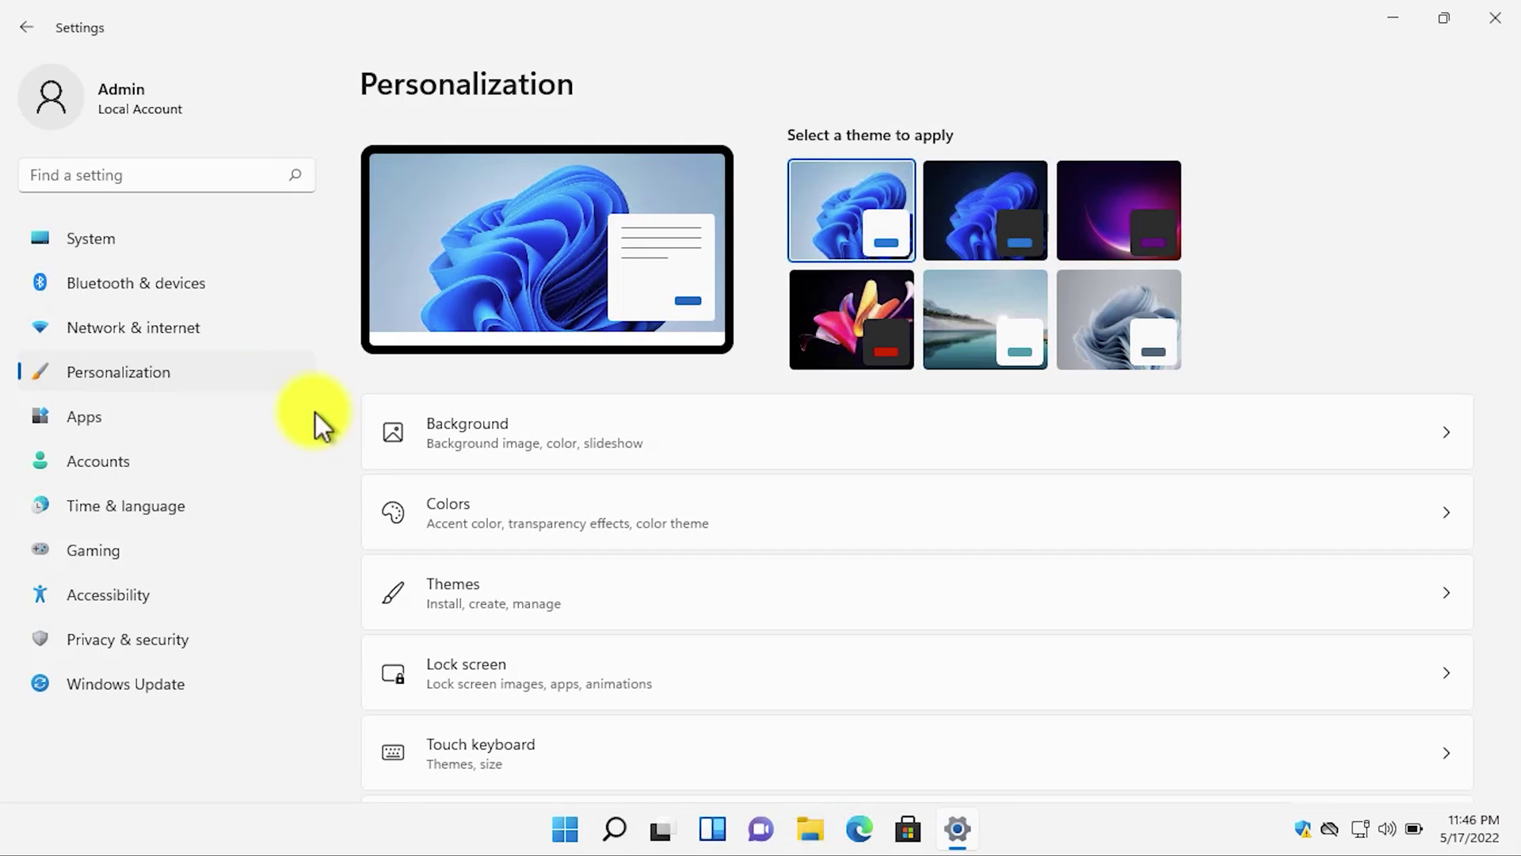
left_click(486, 508)
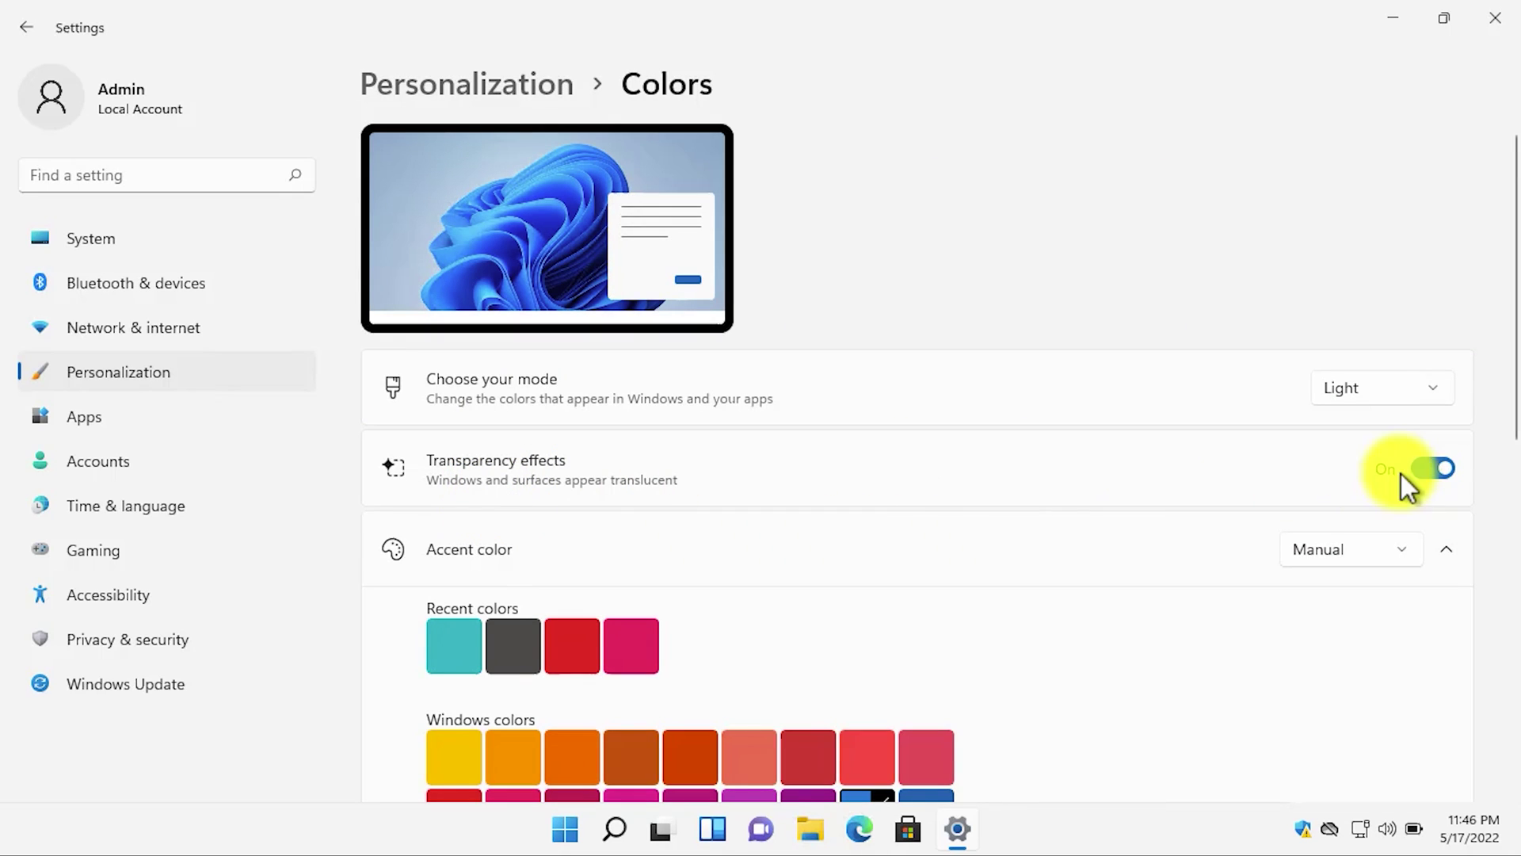
left_click(1437, 469)
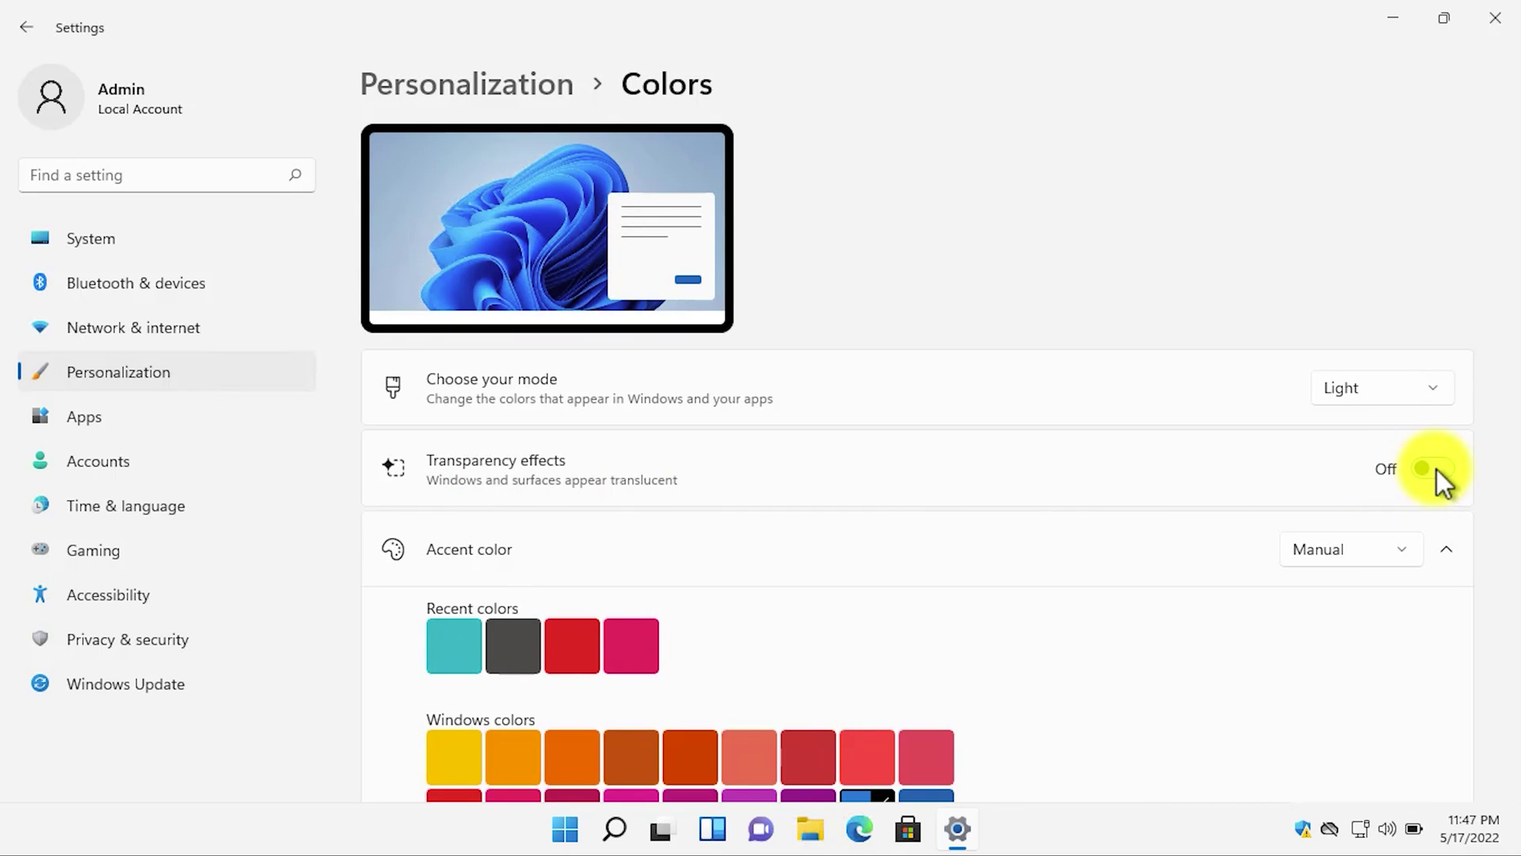
Close Settings, then open This PC's Properties from File Explorer to show the About page
left_click(1497, 31)
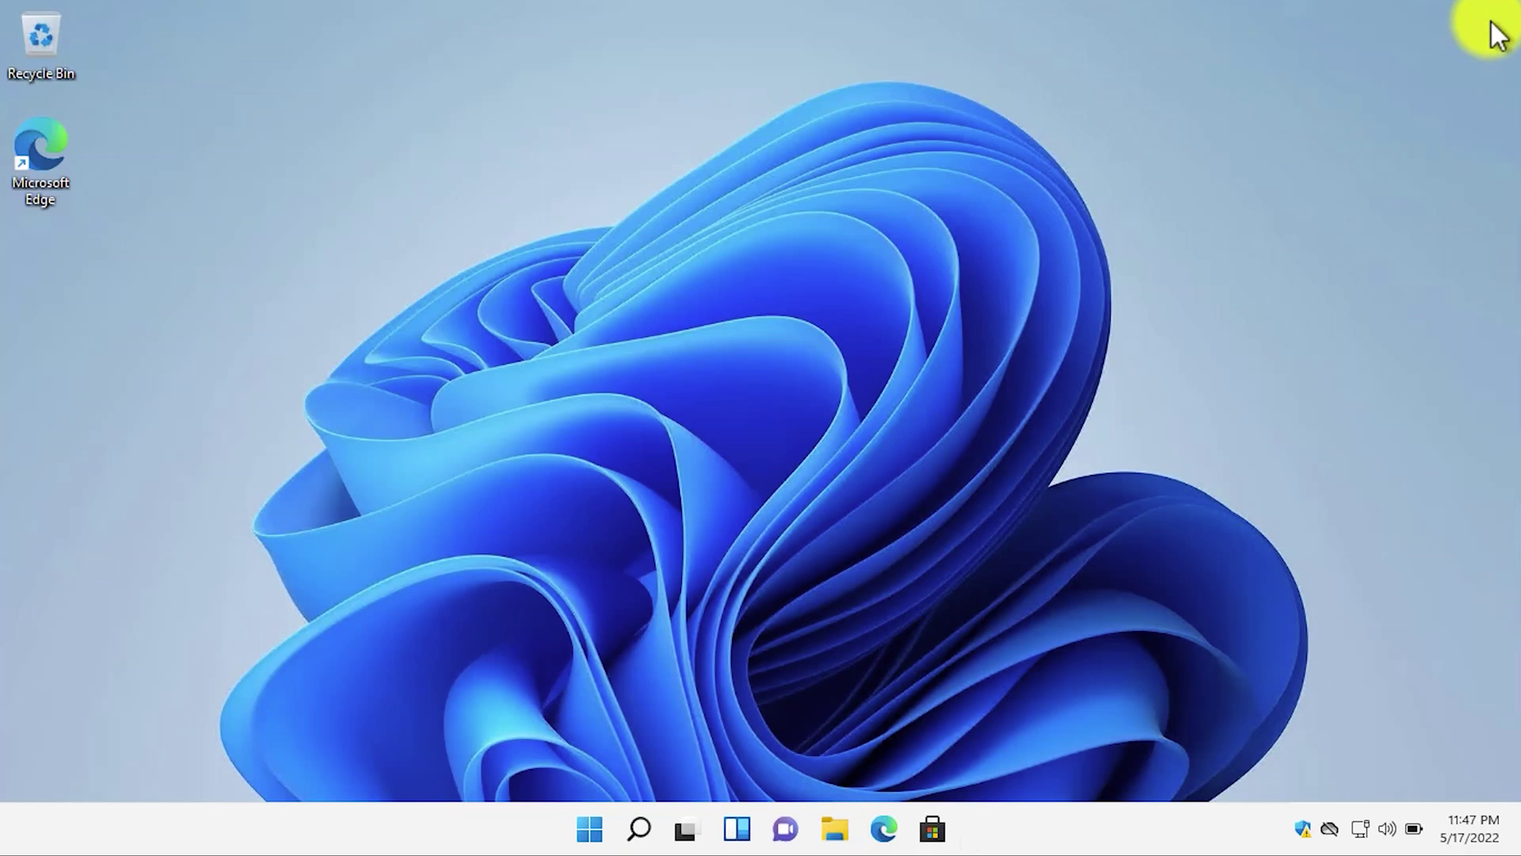
left_click(845, 832)
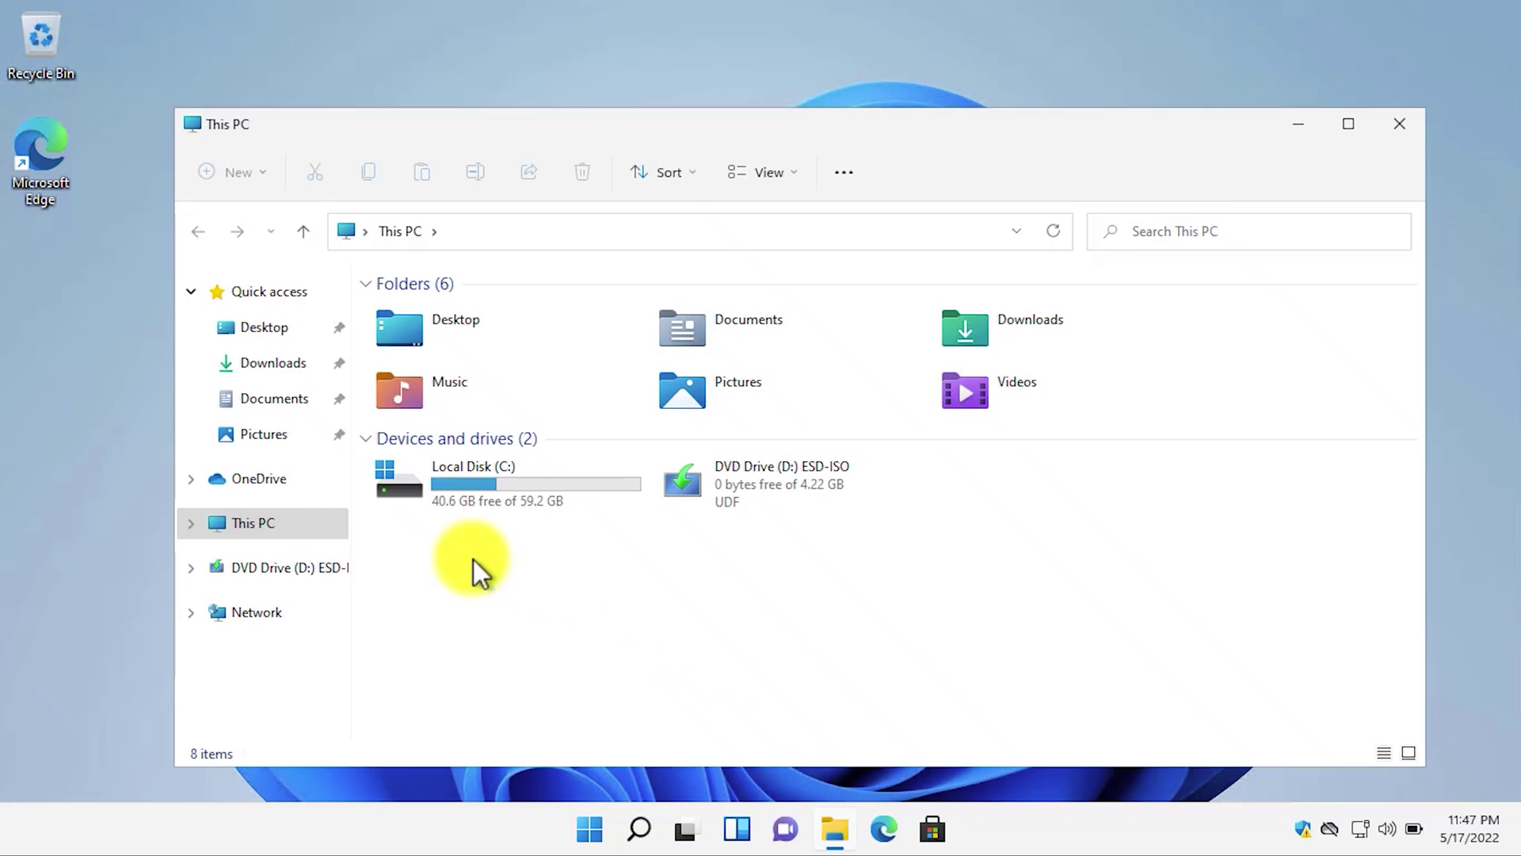
right_click(291, 525)
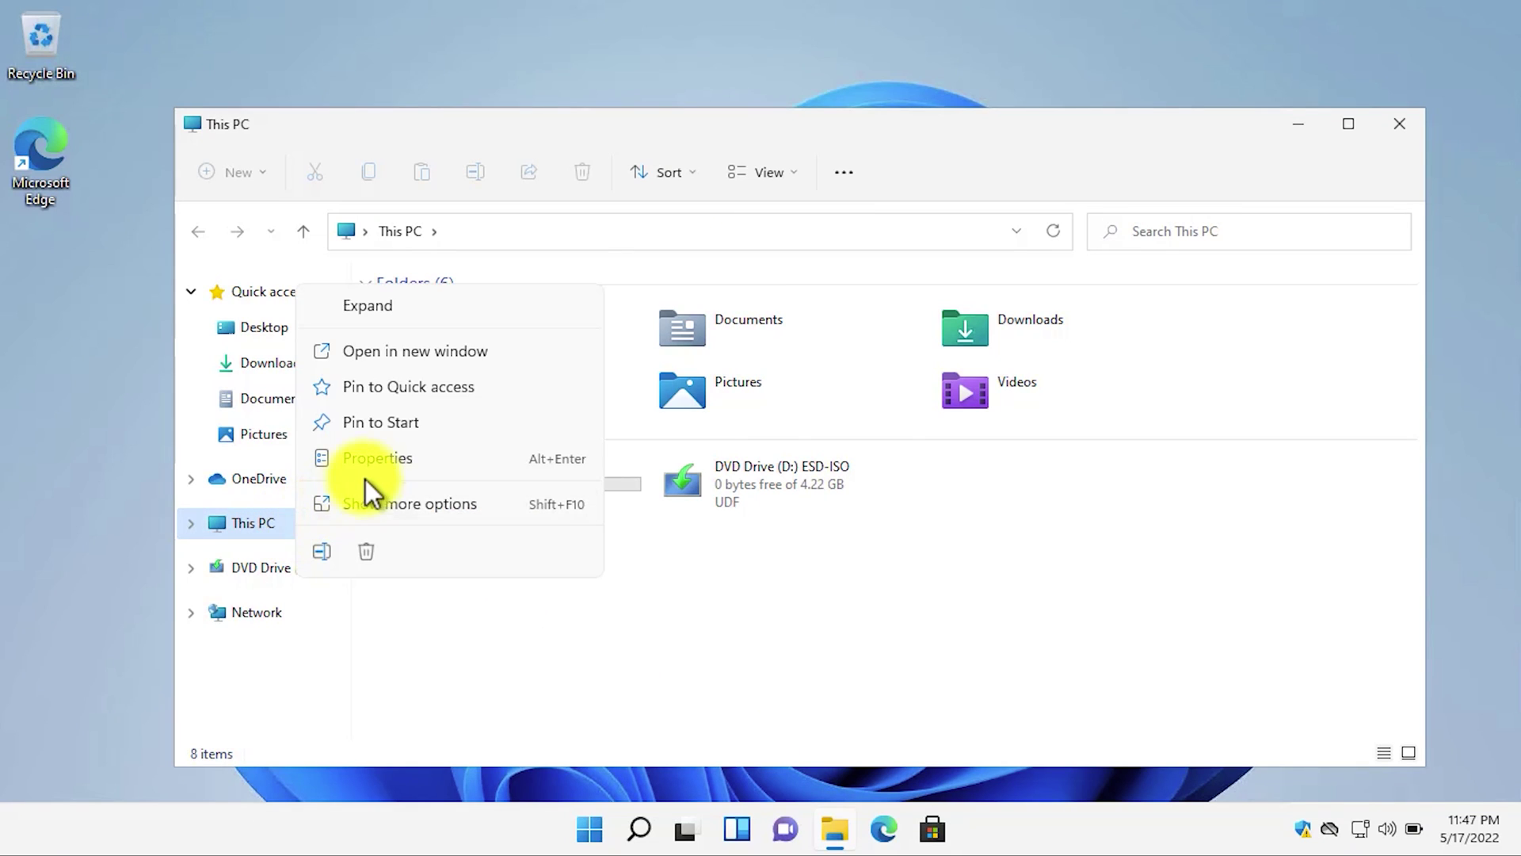
left_click(386, 469)
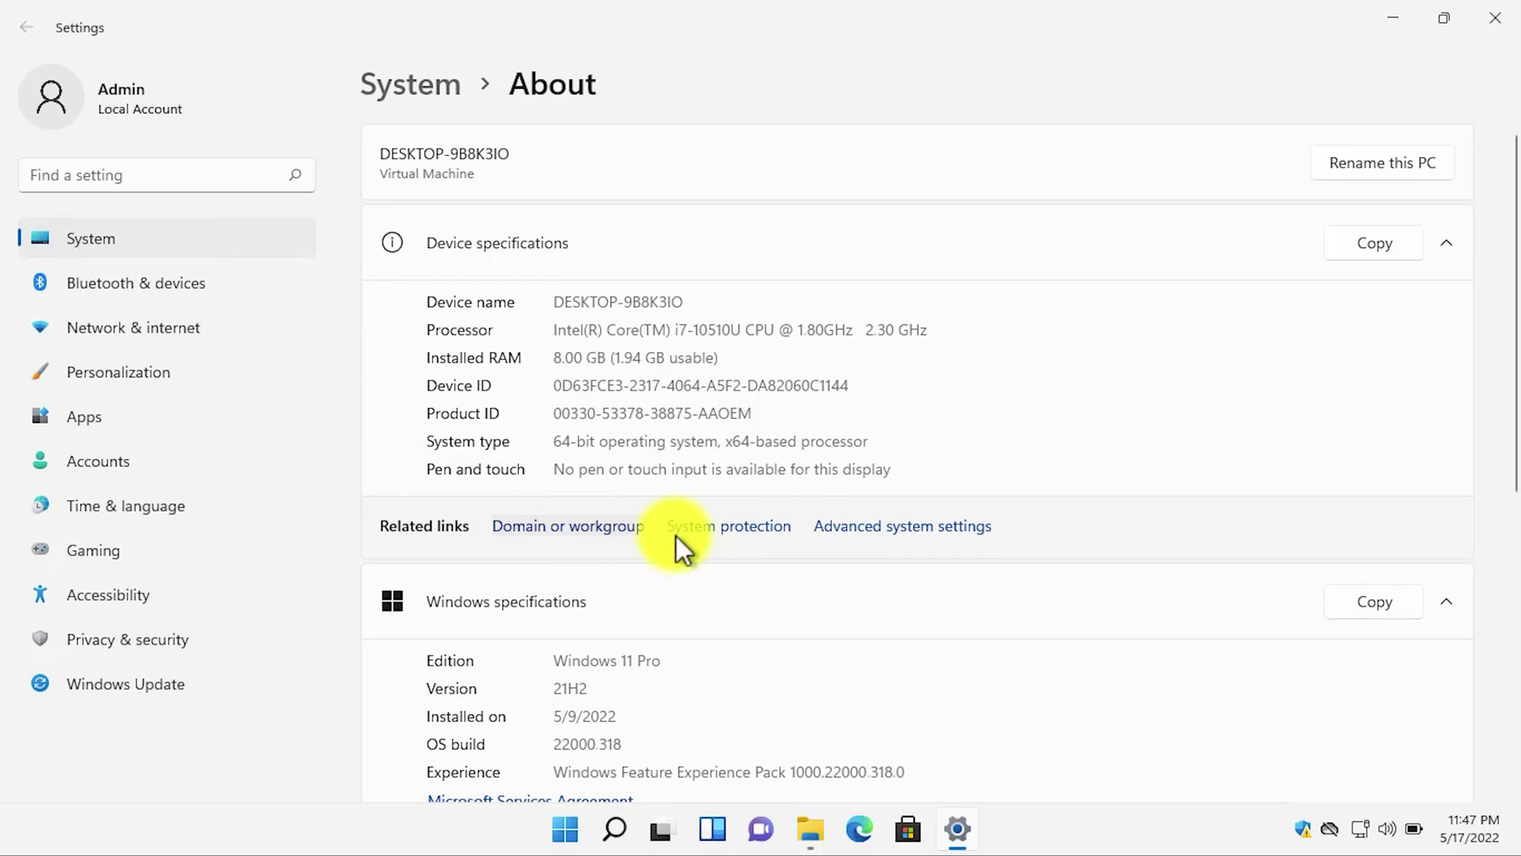
Adjust visual effects for best performance, keeping thumbnails and smooth screen-font edges, and apply
left_click(913, 528)
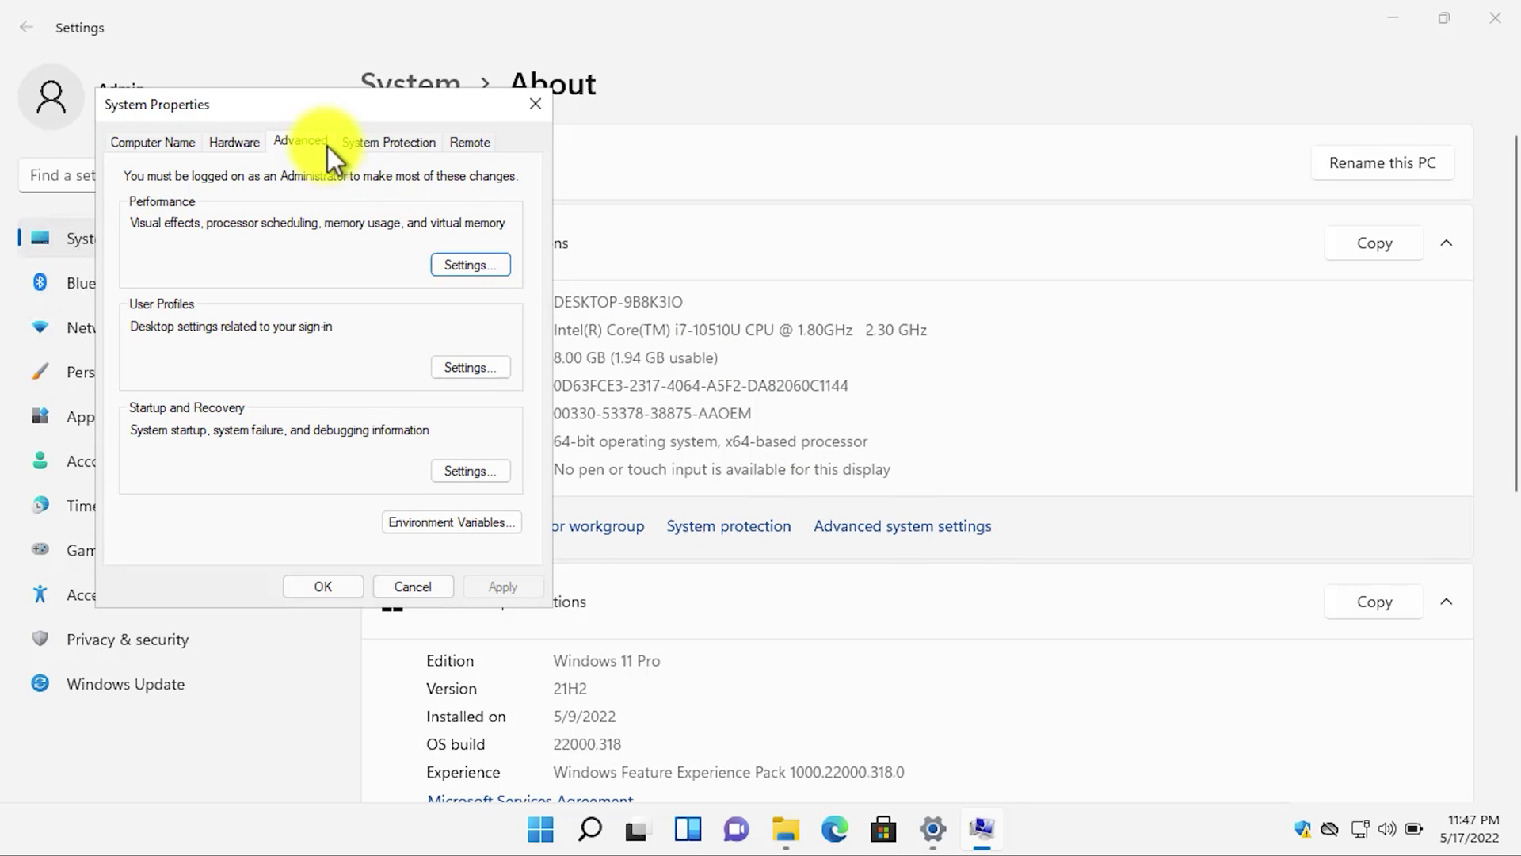
left_click(491, 265)
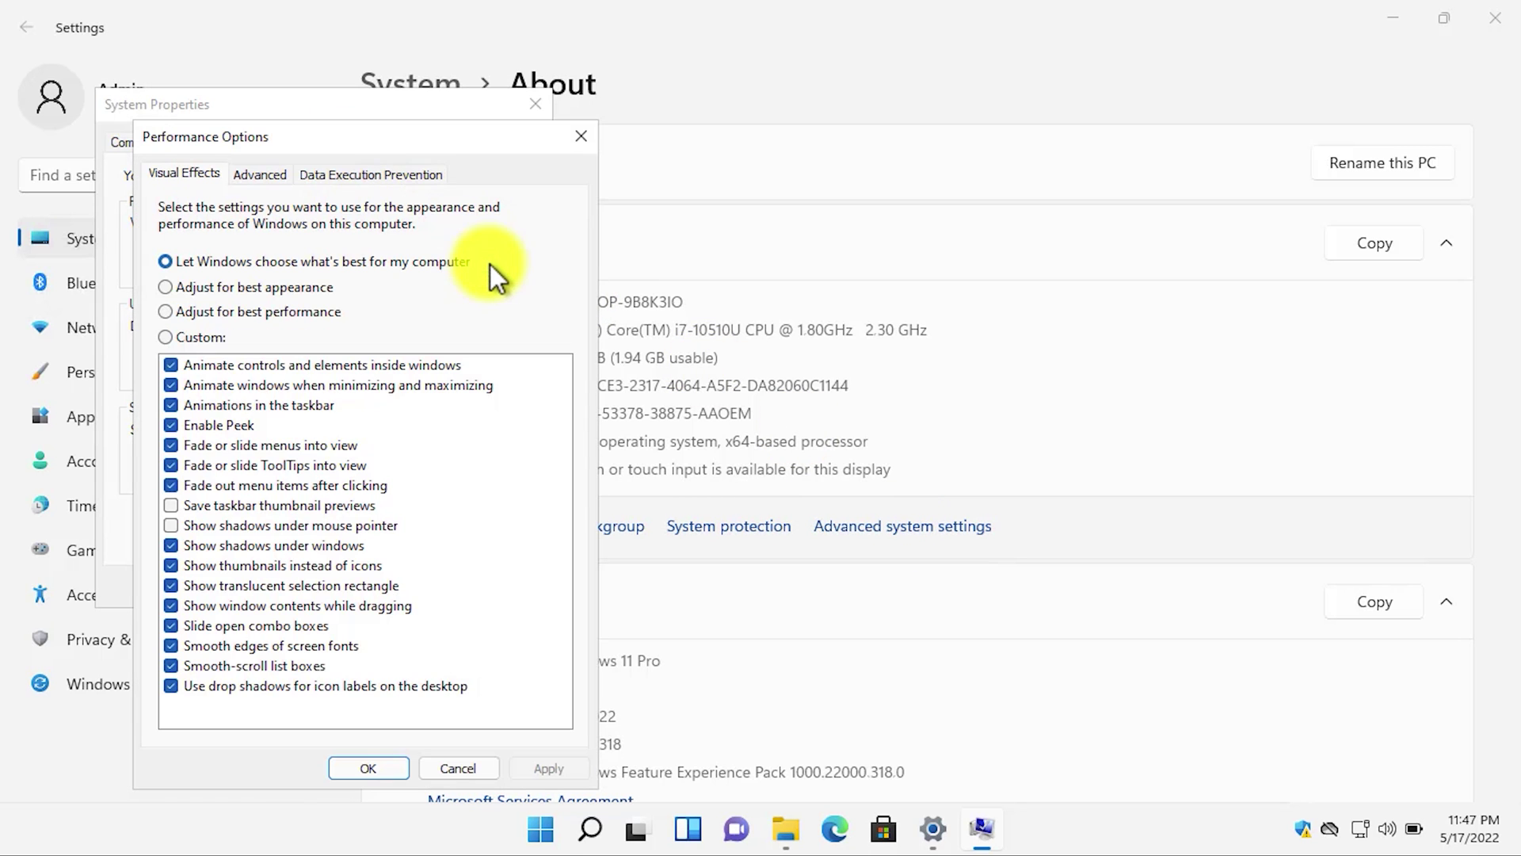
left_click(273, 312)
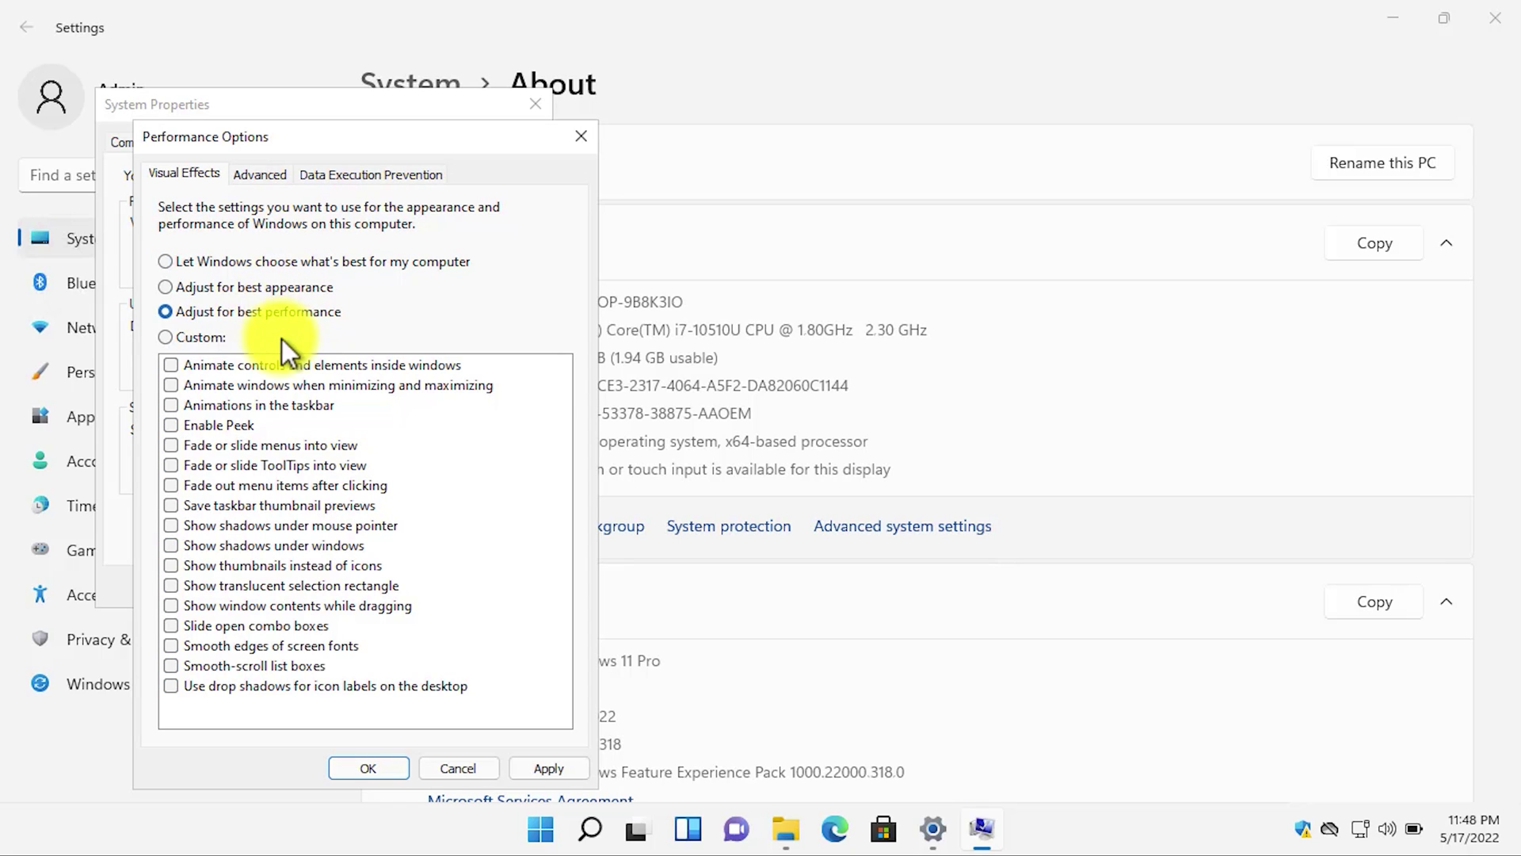
left_click(176, 565)
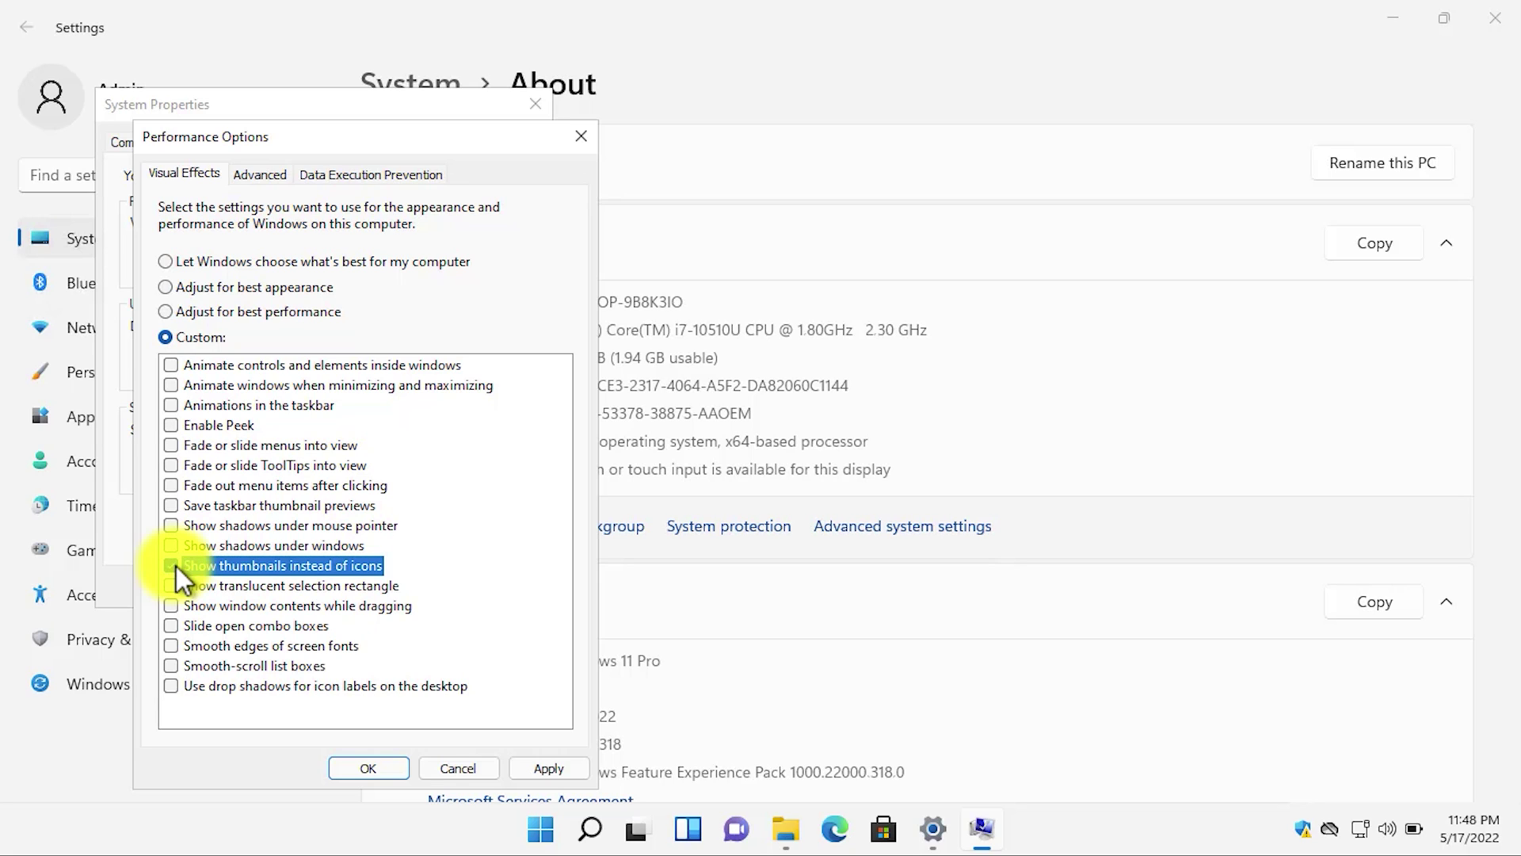
left_click(173, 647)
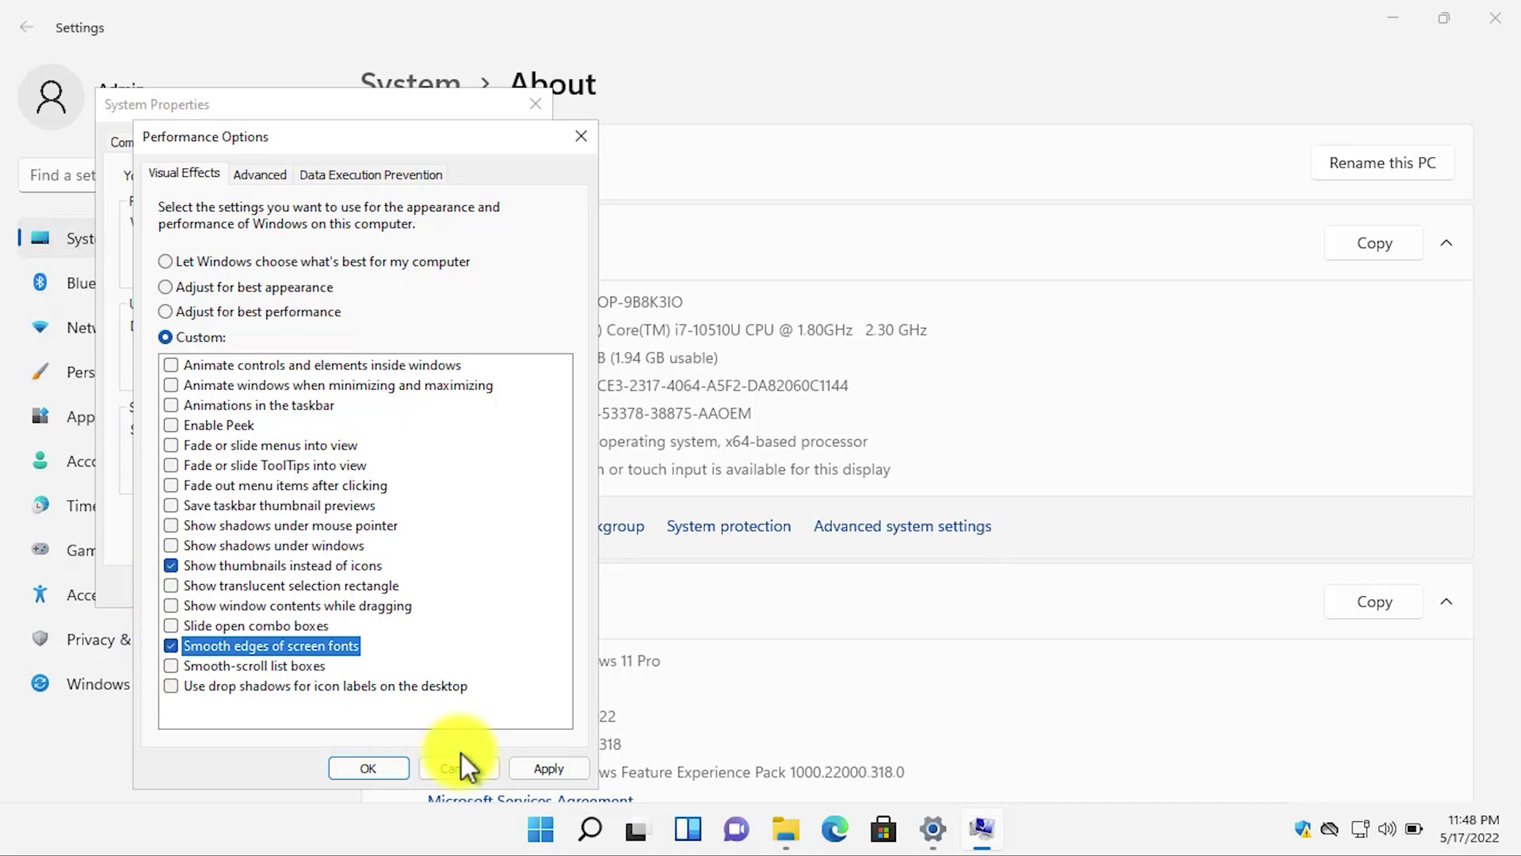
left_click(547, 766)
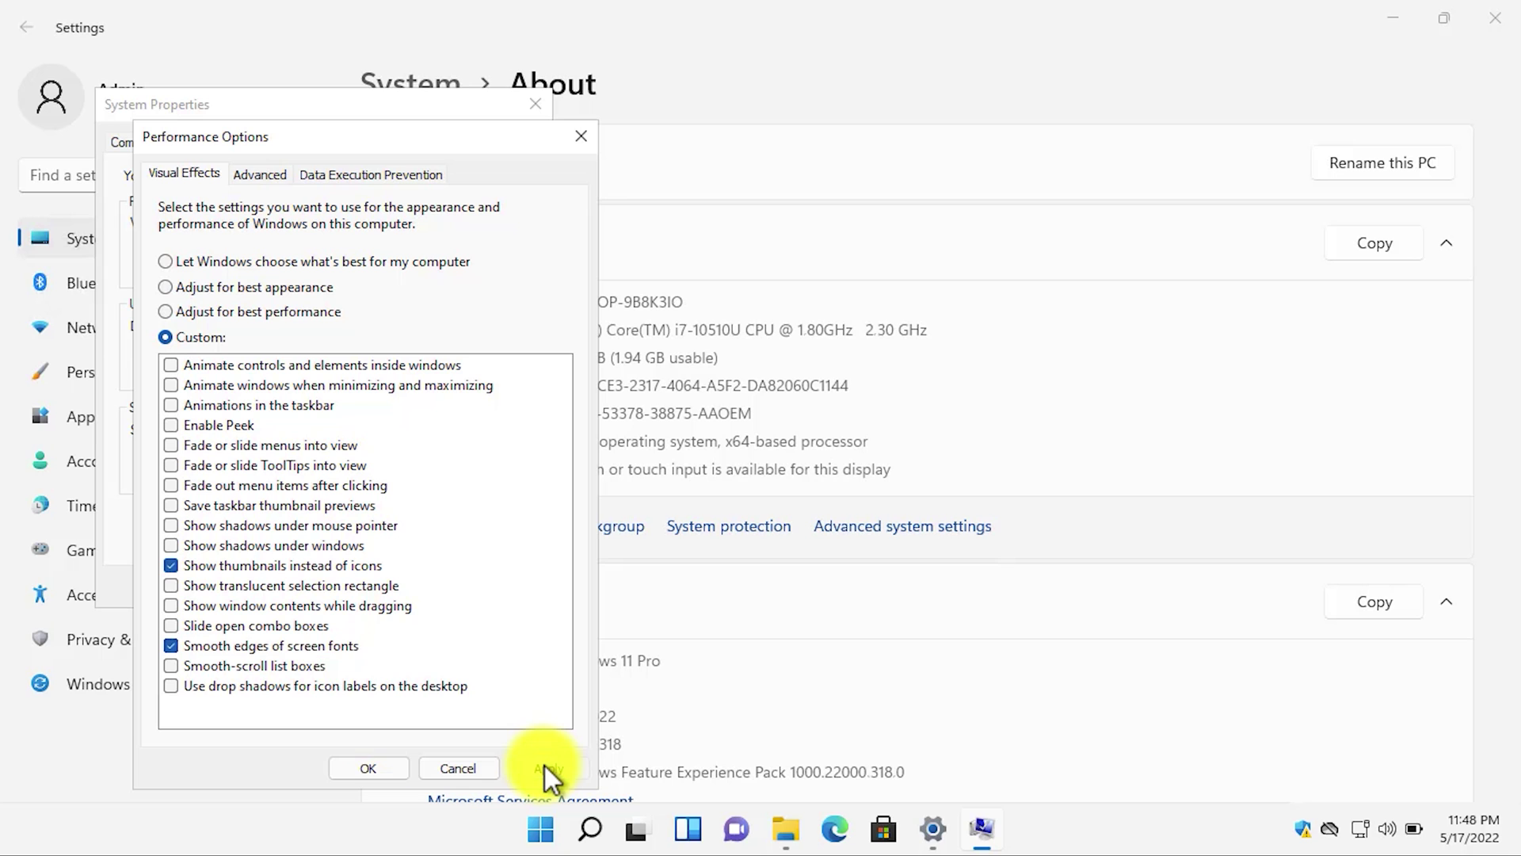
left_click(395, 766)
left_click(344, 589)
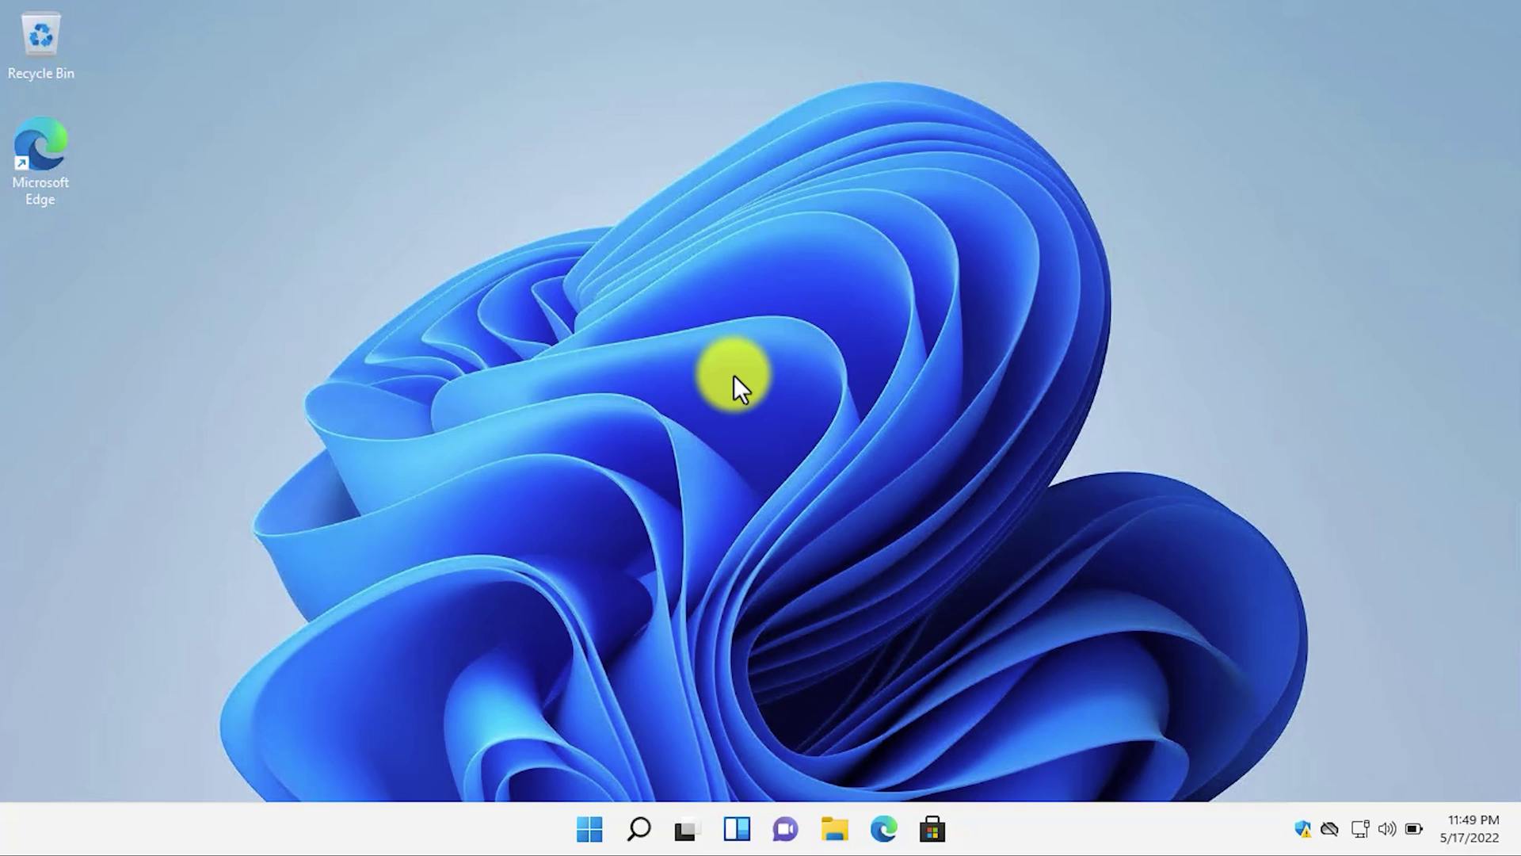
right_click(586, 829)
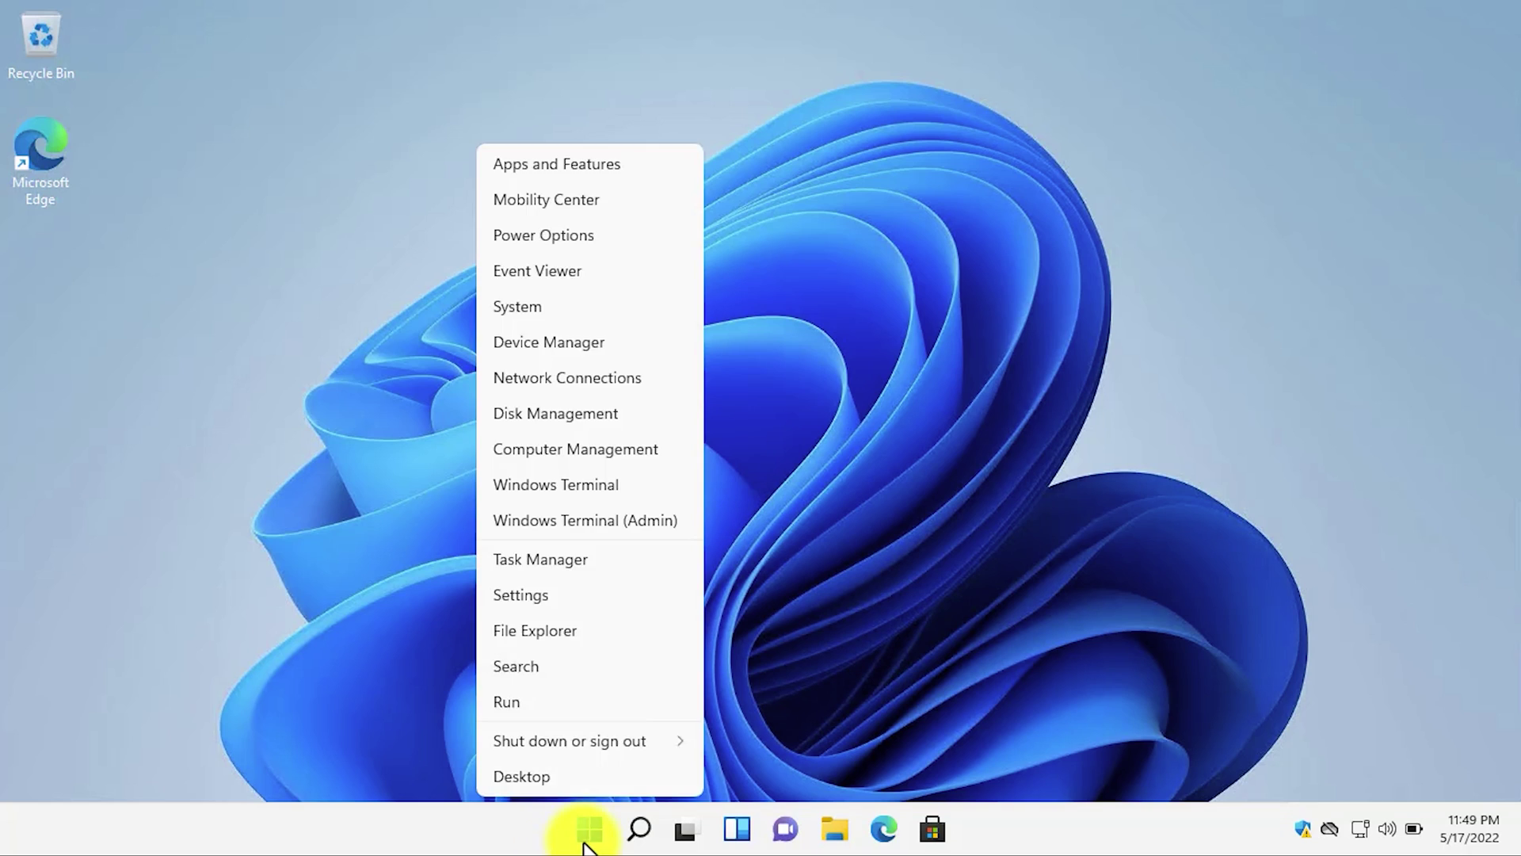
left_click(534, 602)
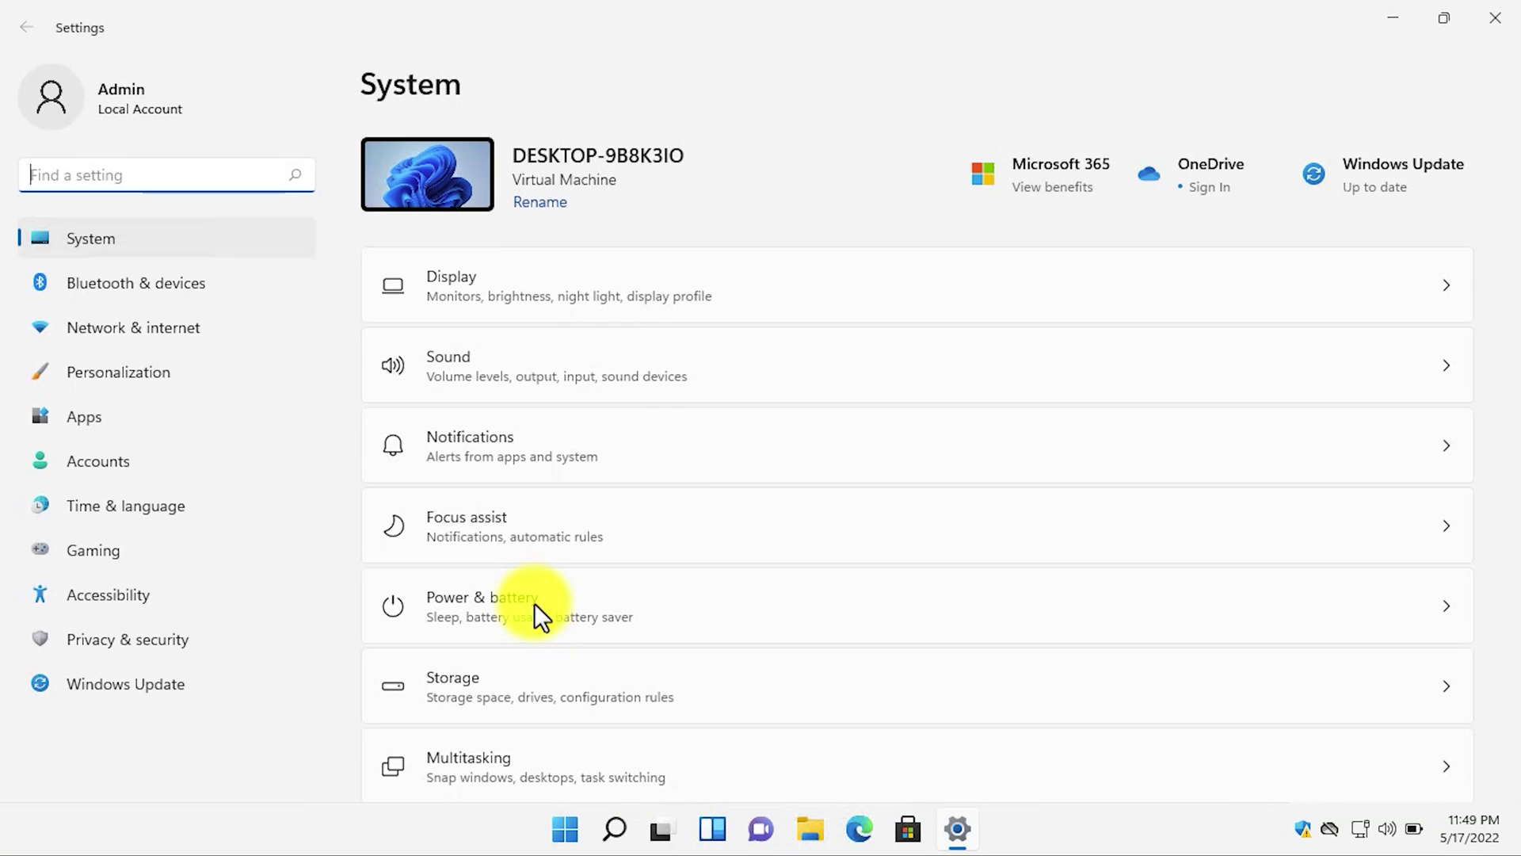
left_click(158, 422)
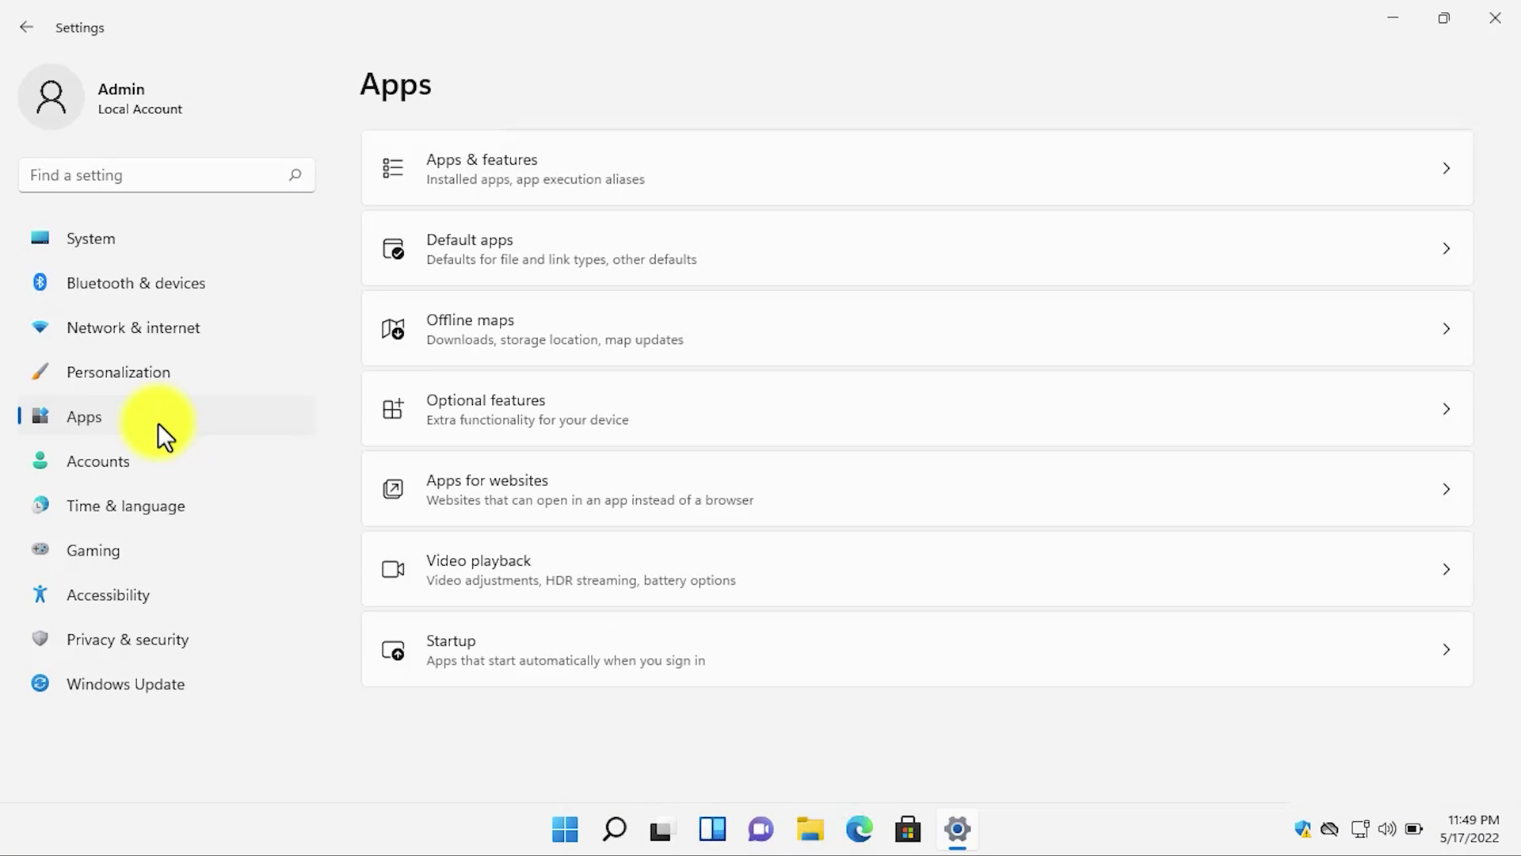
left_click(521, 645)
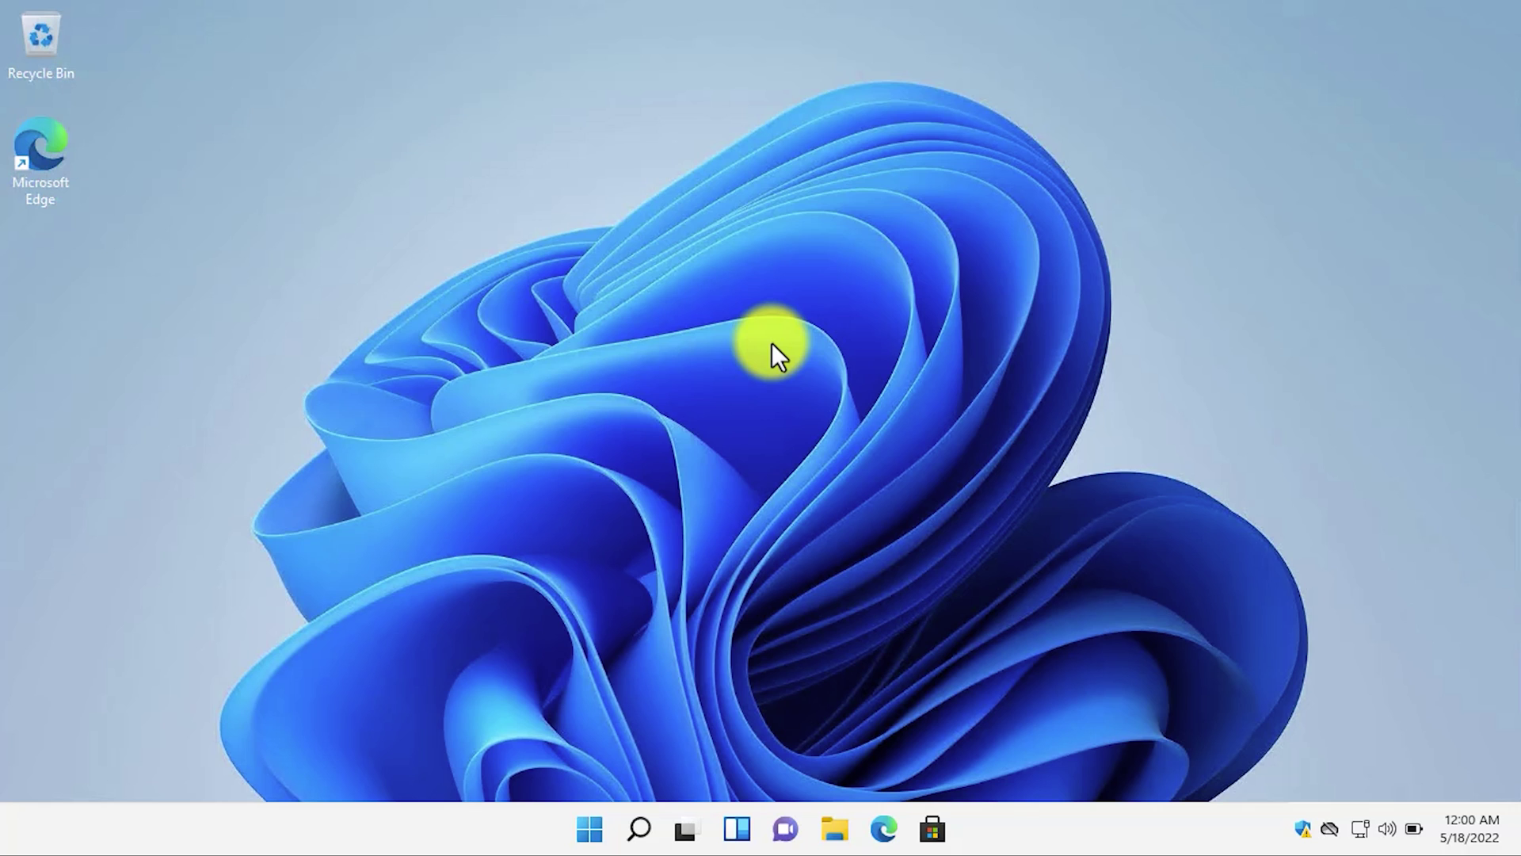
Turn off automatically saving and restarting restartable apps in Accounts > Sign-in options
right_click(590, 829)
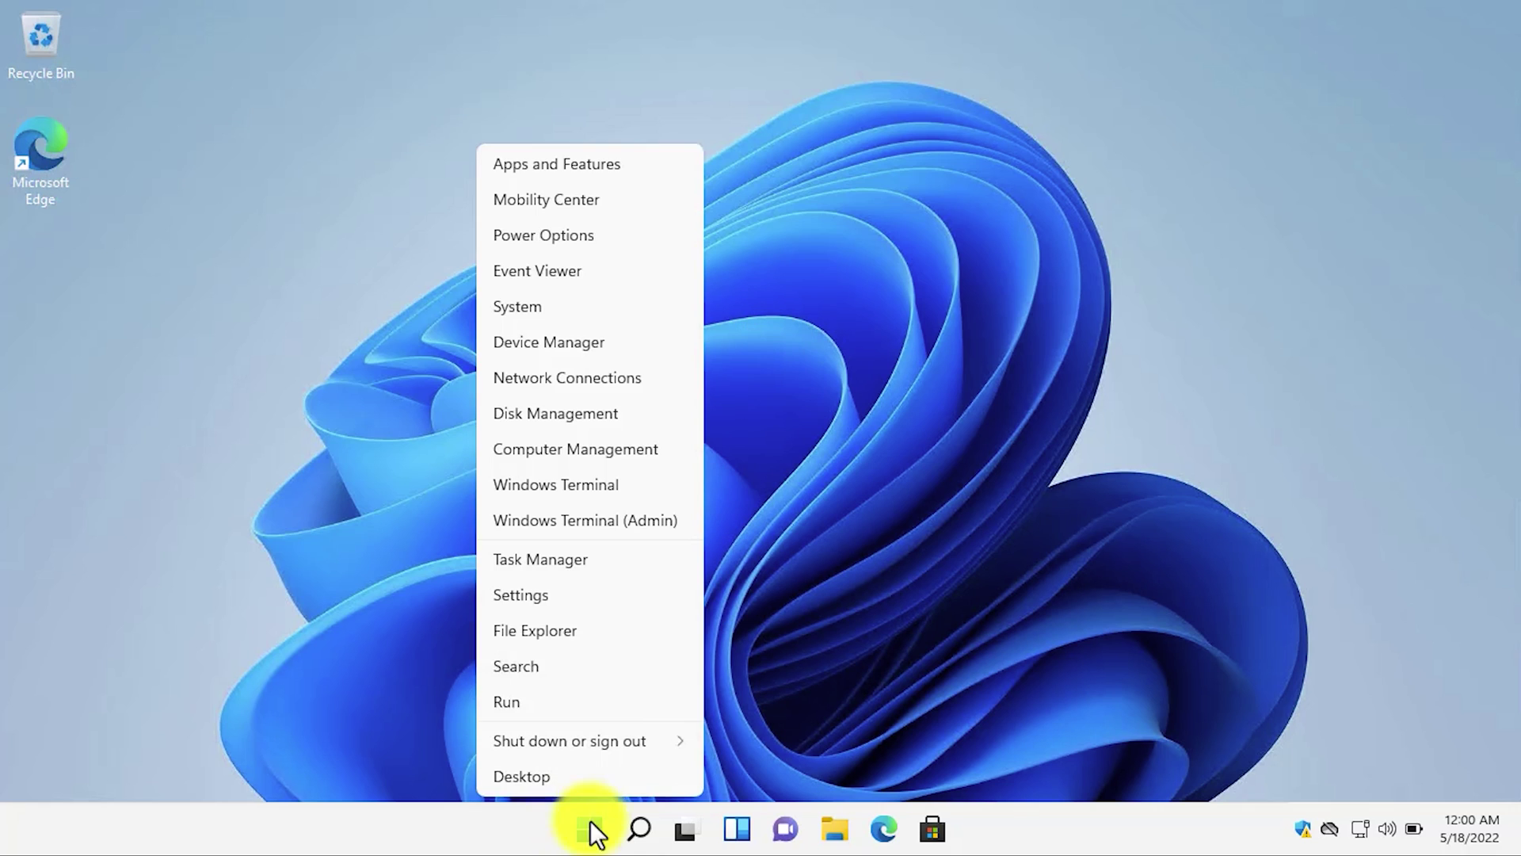
left_click(553, 596)
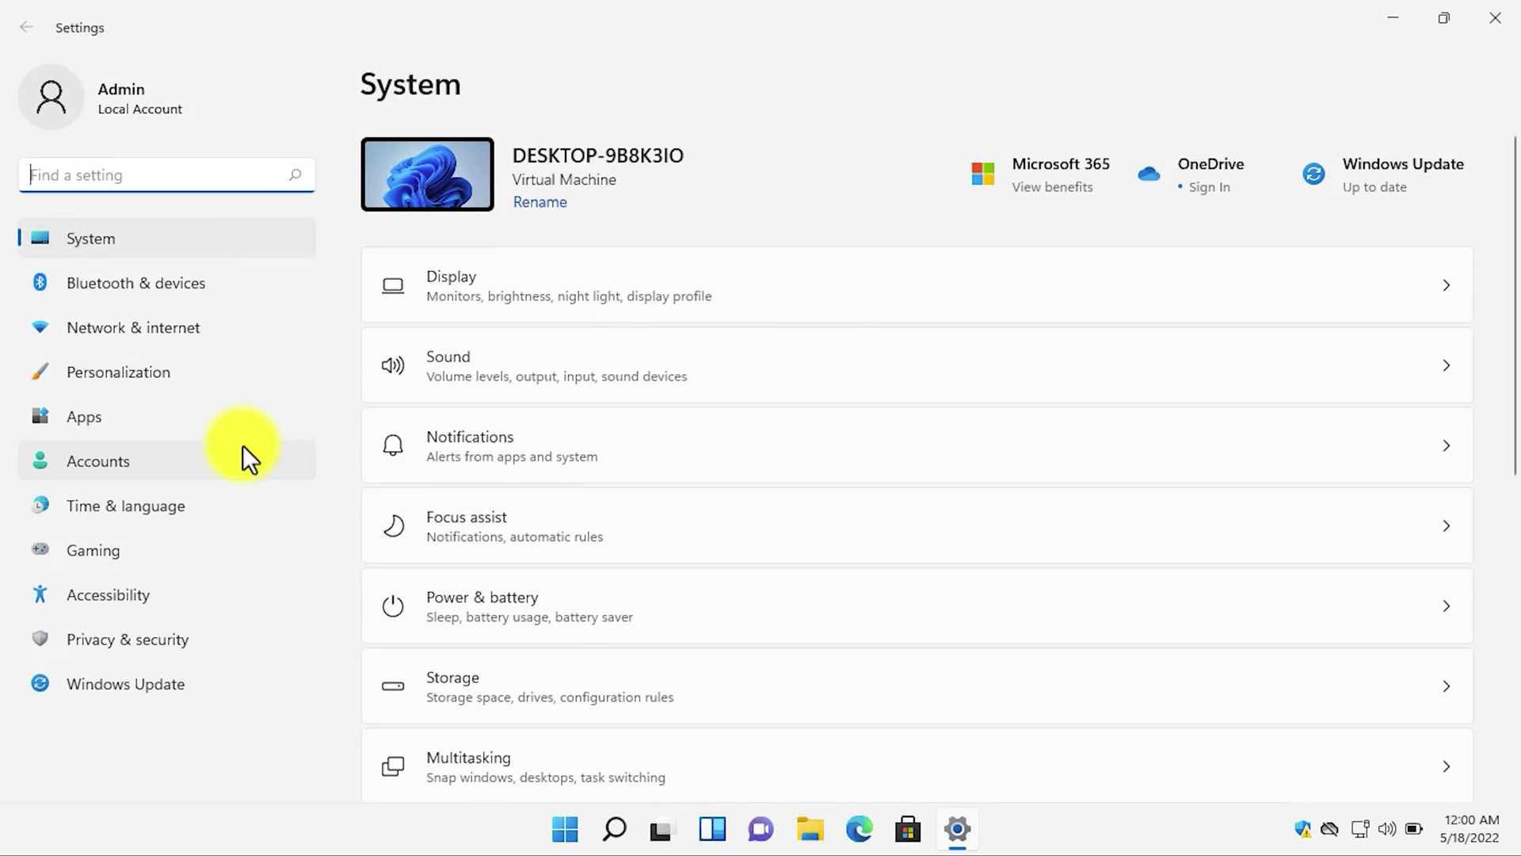
left_click(210, 460)
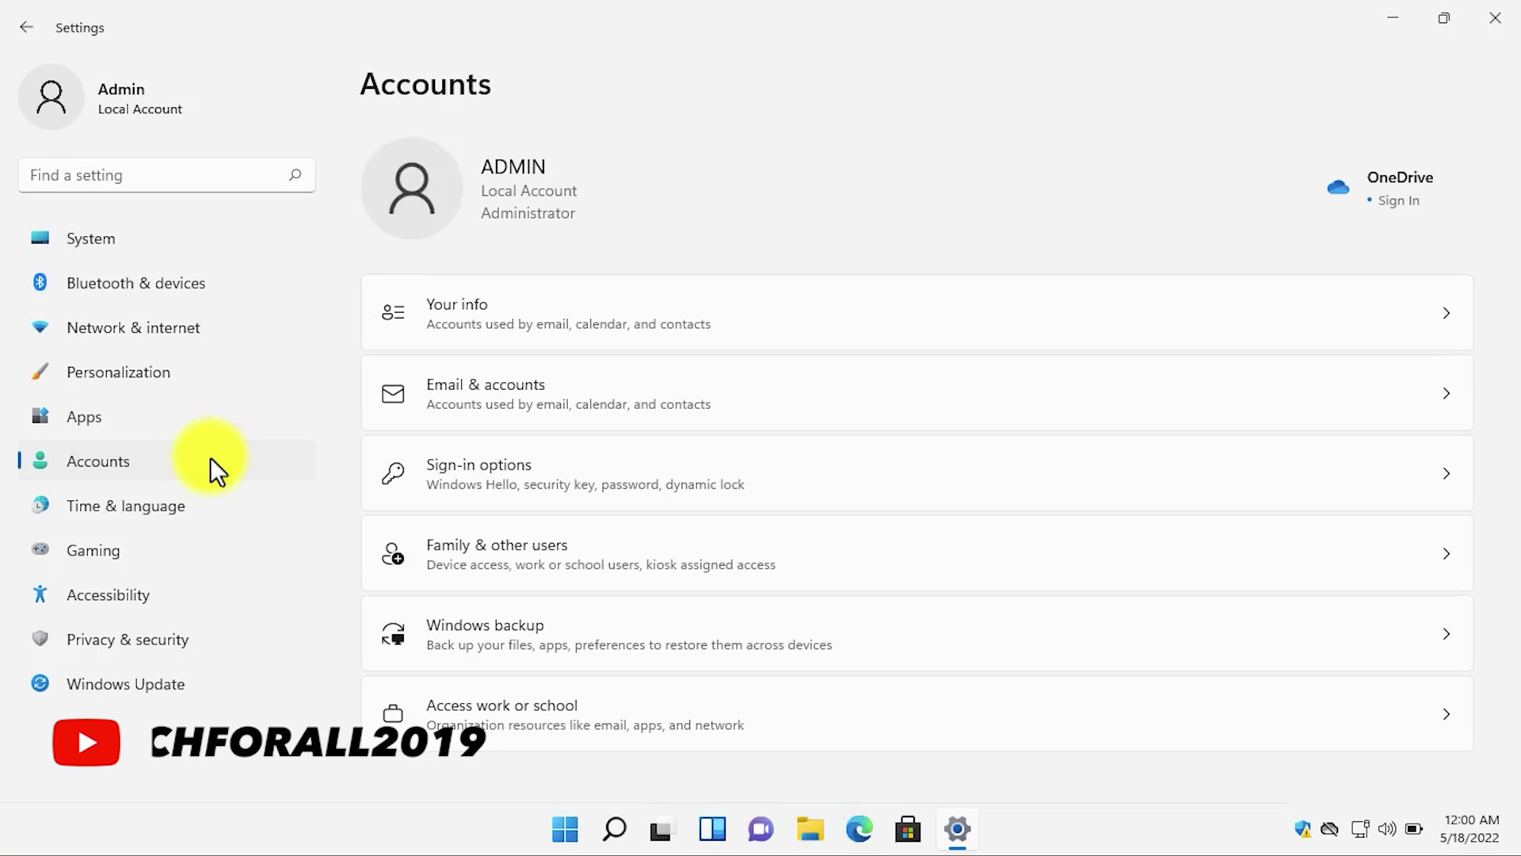
left_click(542, 474)
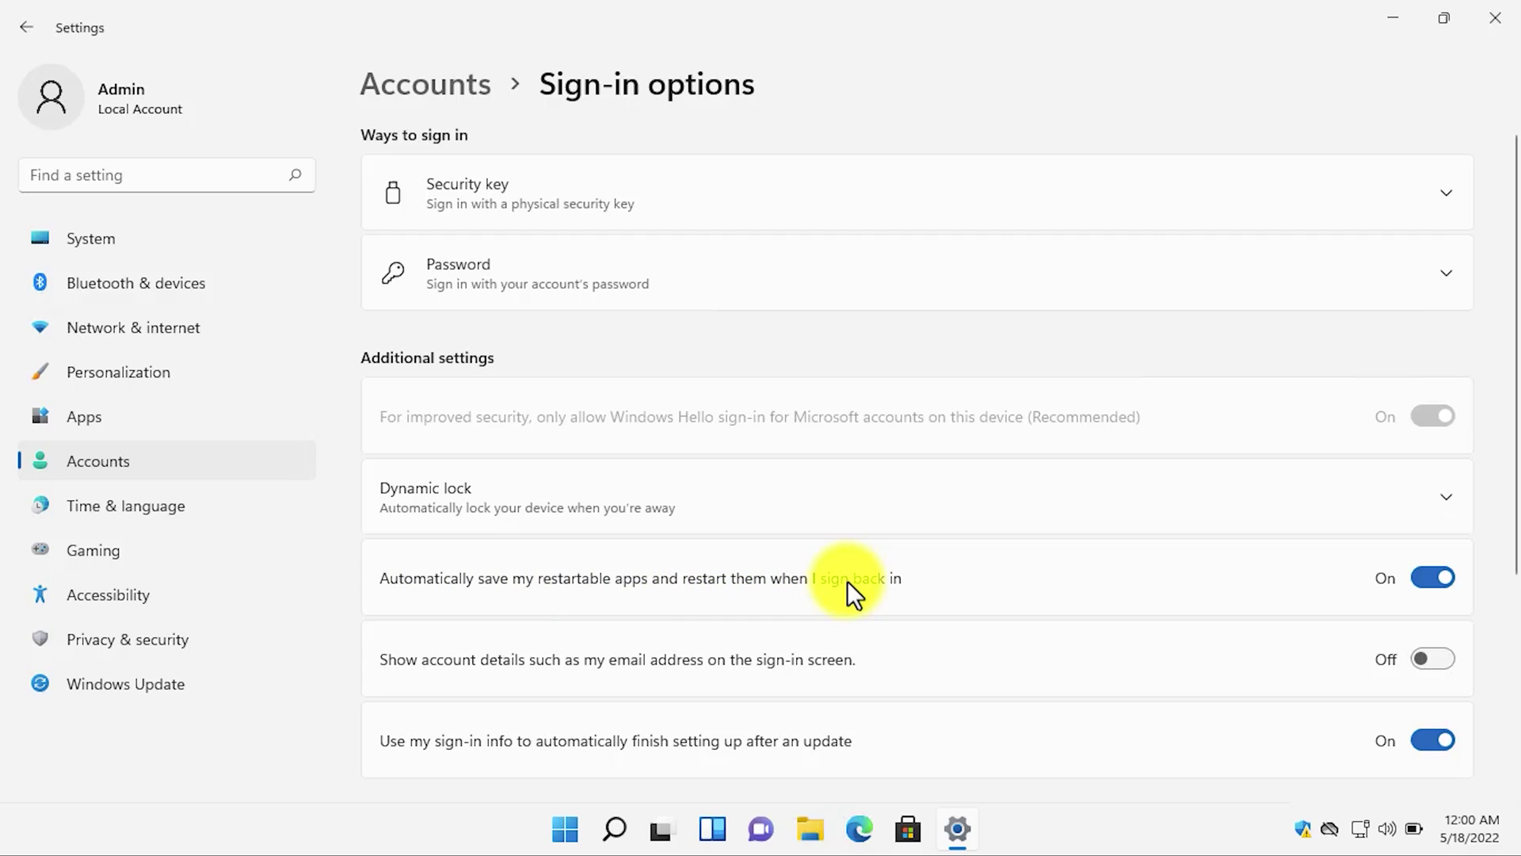
left_click(1448, 577)
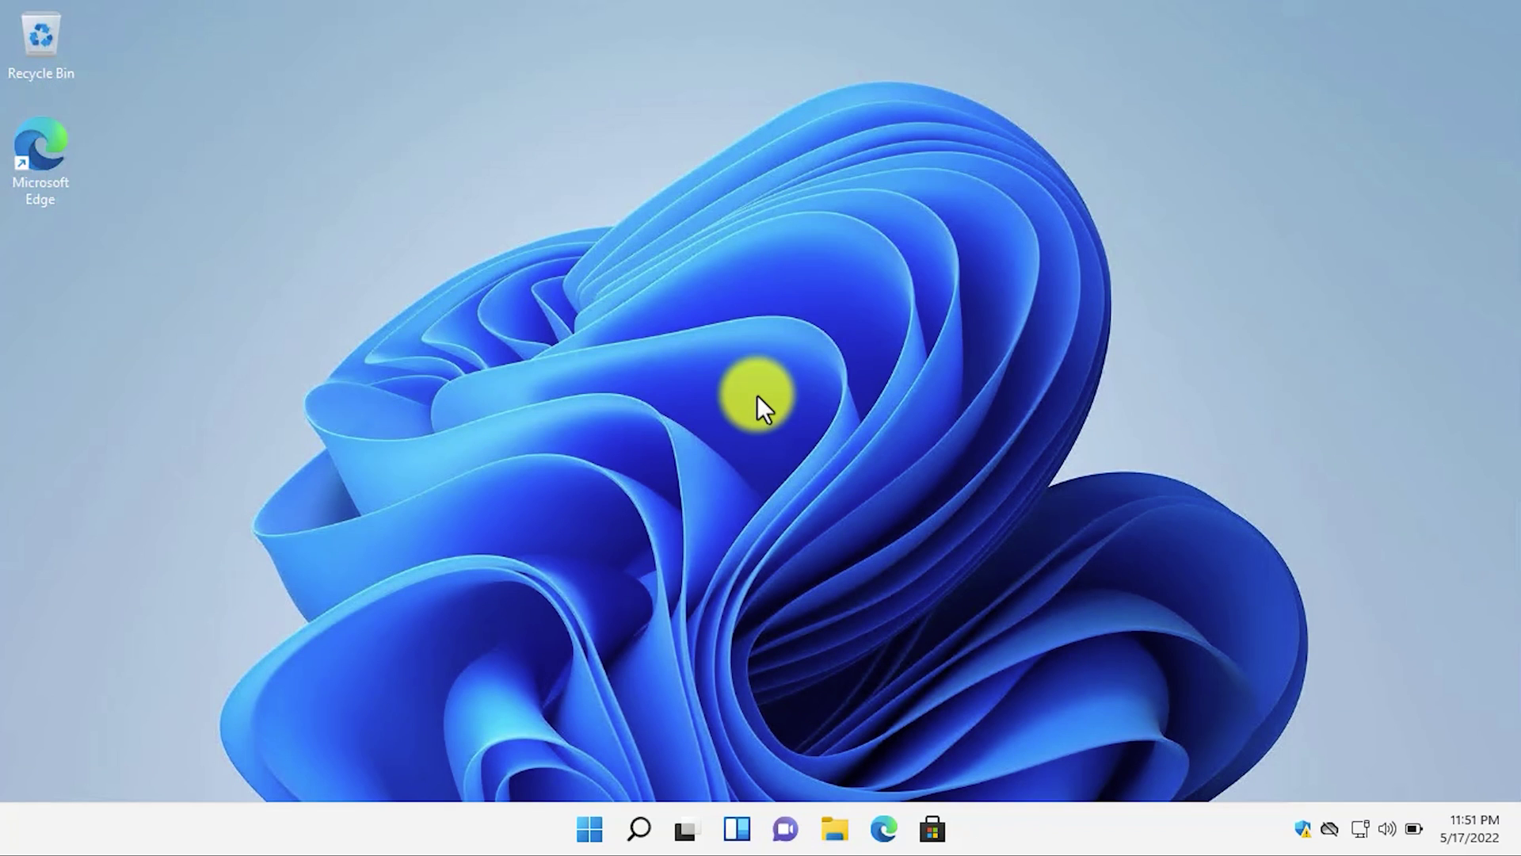
Set Power mode to Best performance under System > Power & battery, then close Settings
right_click(586, 826)
left_click(530, 601)
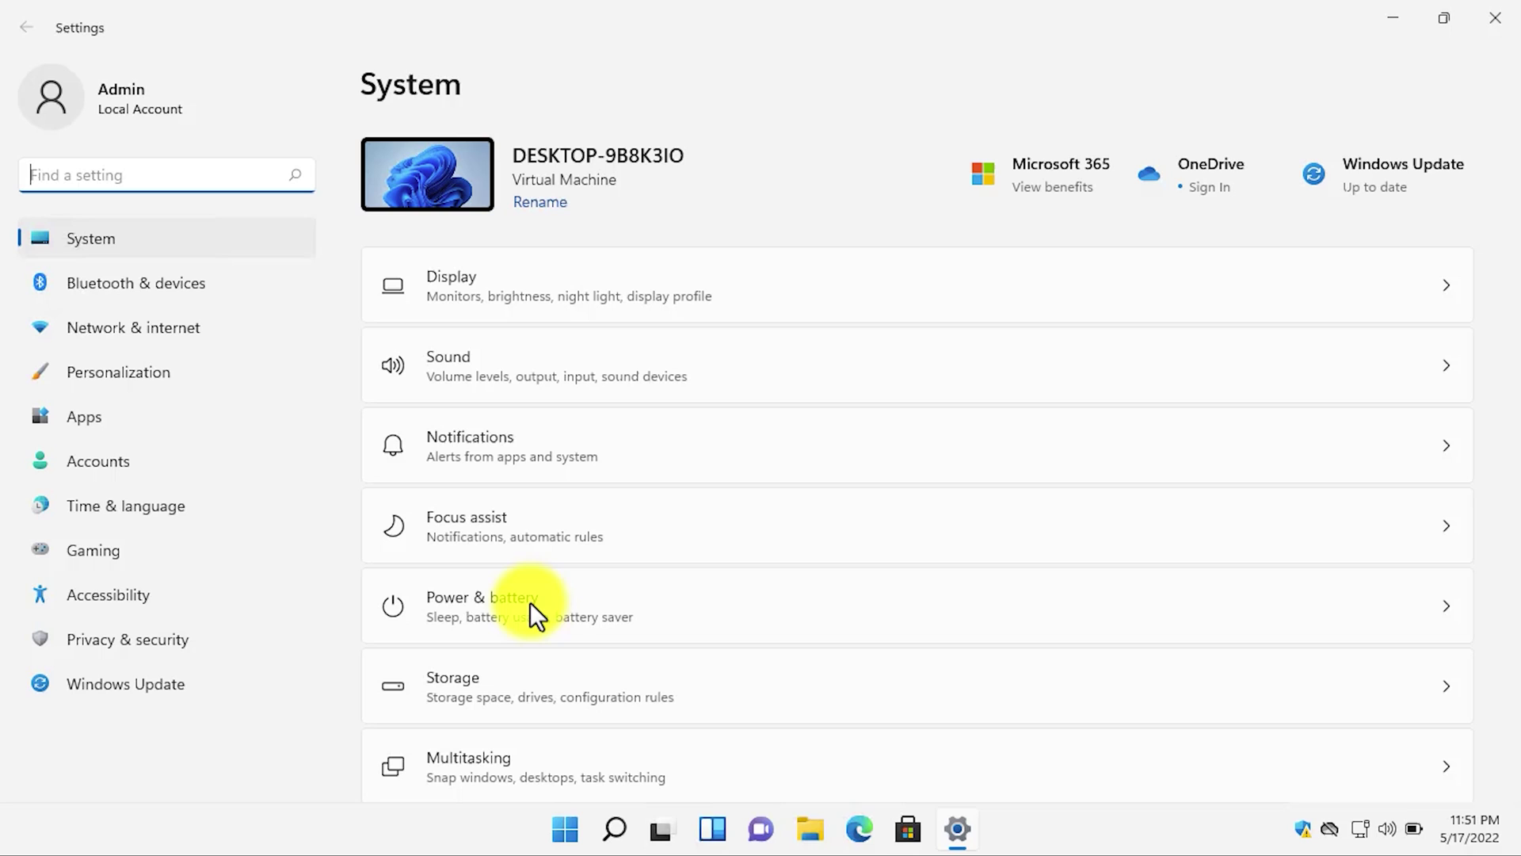
left_click(129, 244)
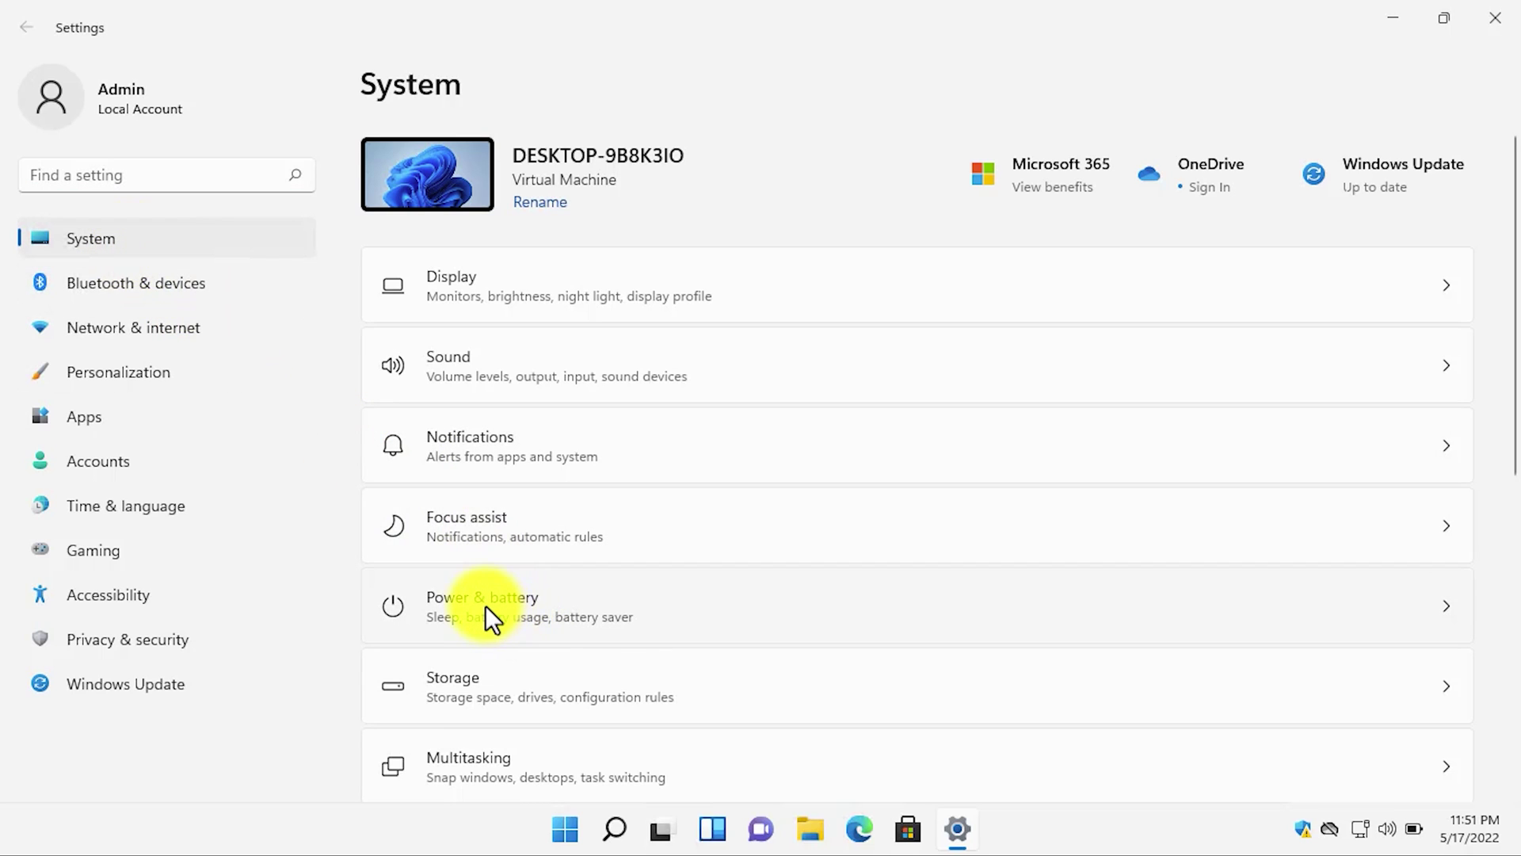
left_click(550, 607)
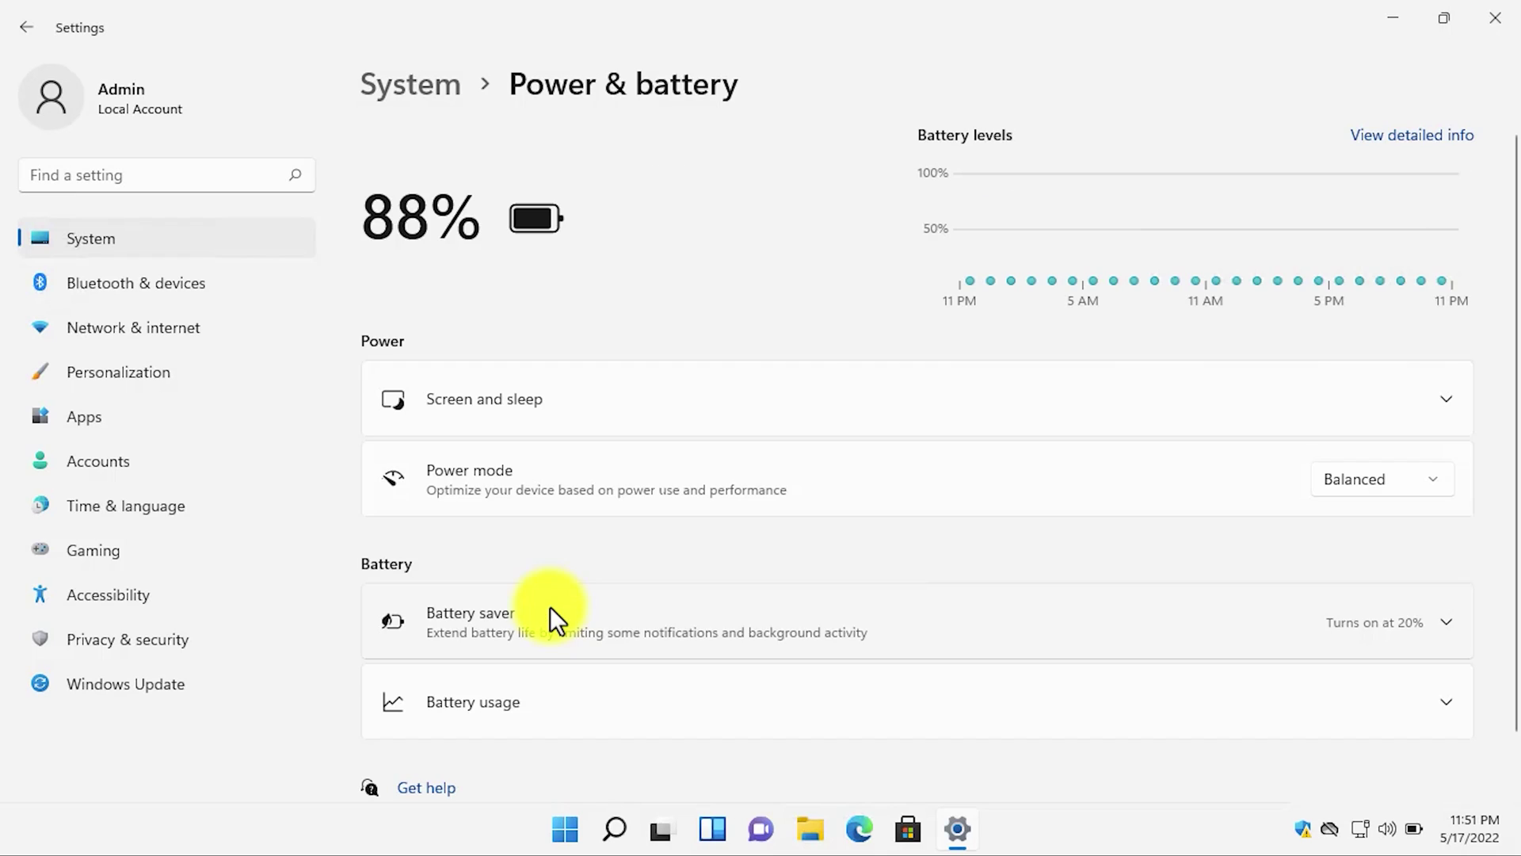
left_click(1355, 486)
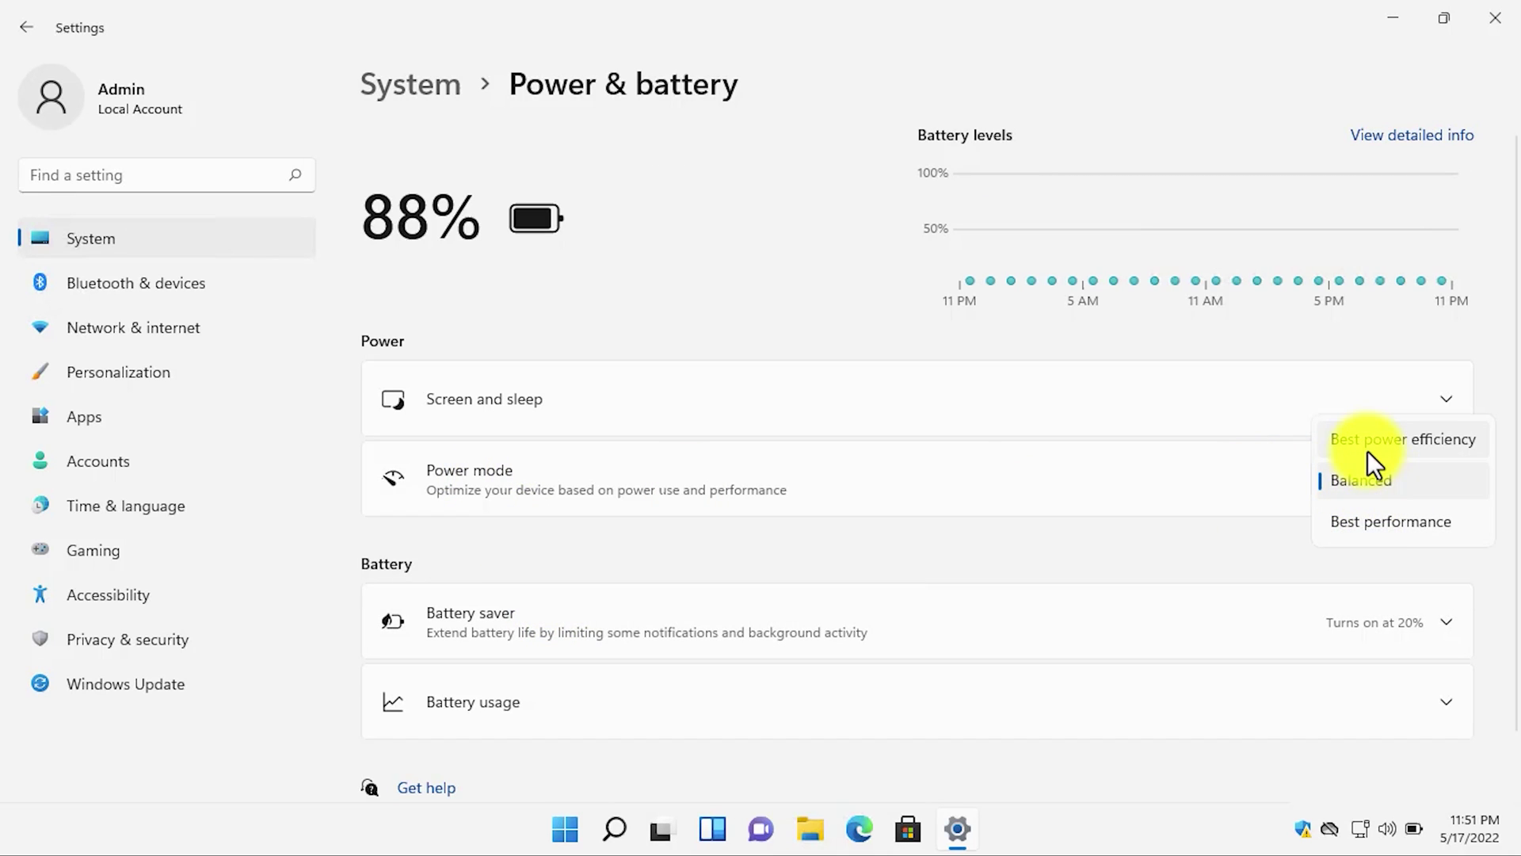
left_click(1396, 522)
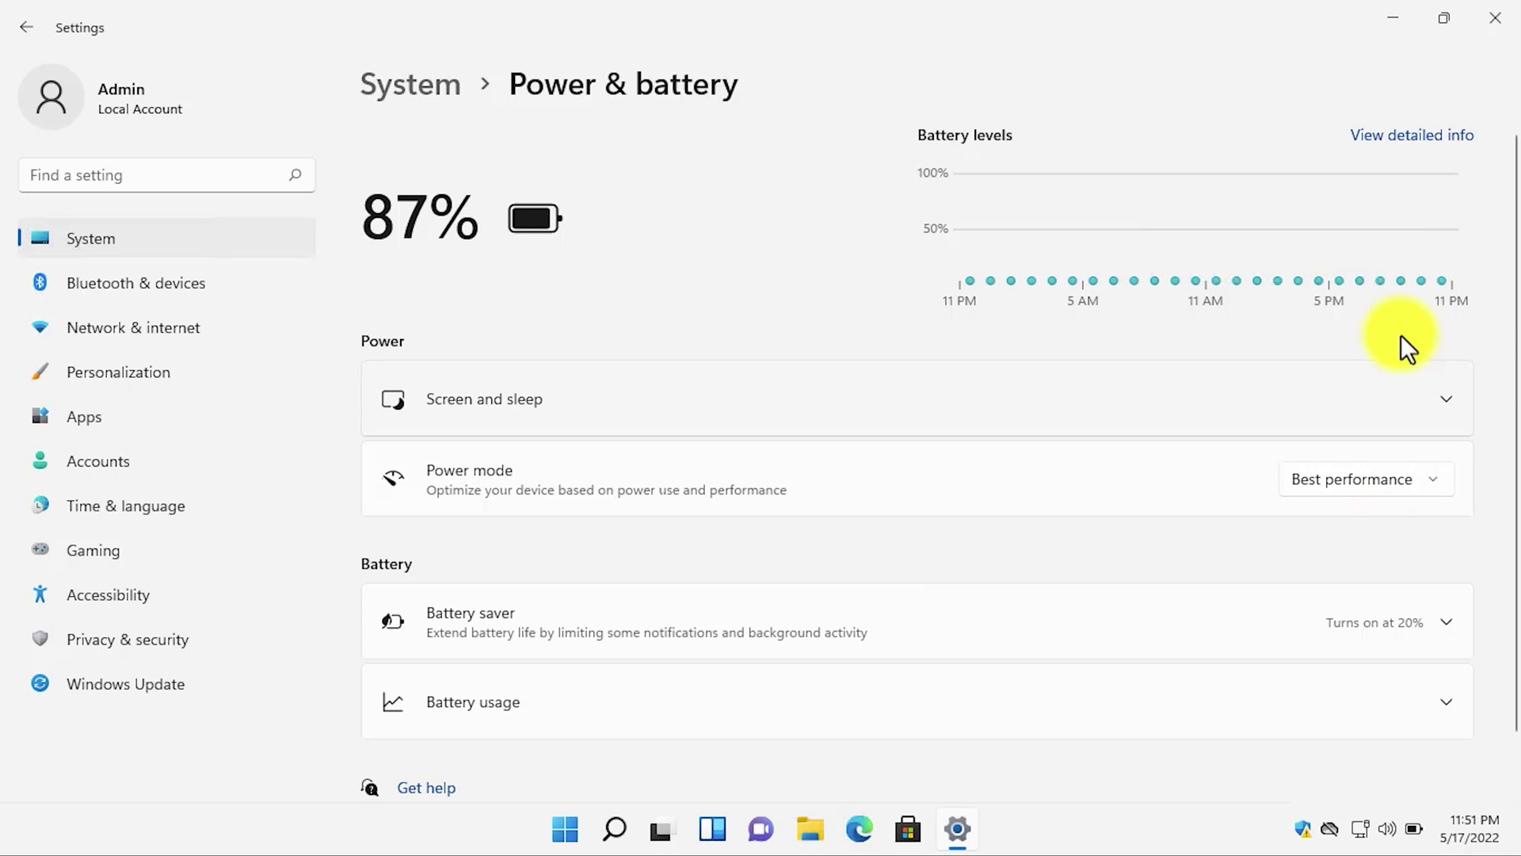
left_click(1495, 18)
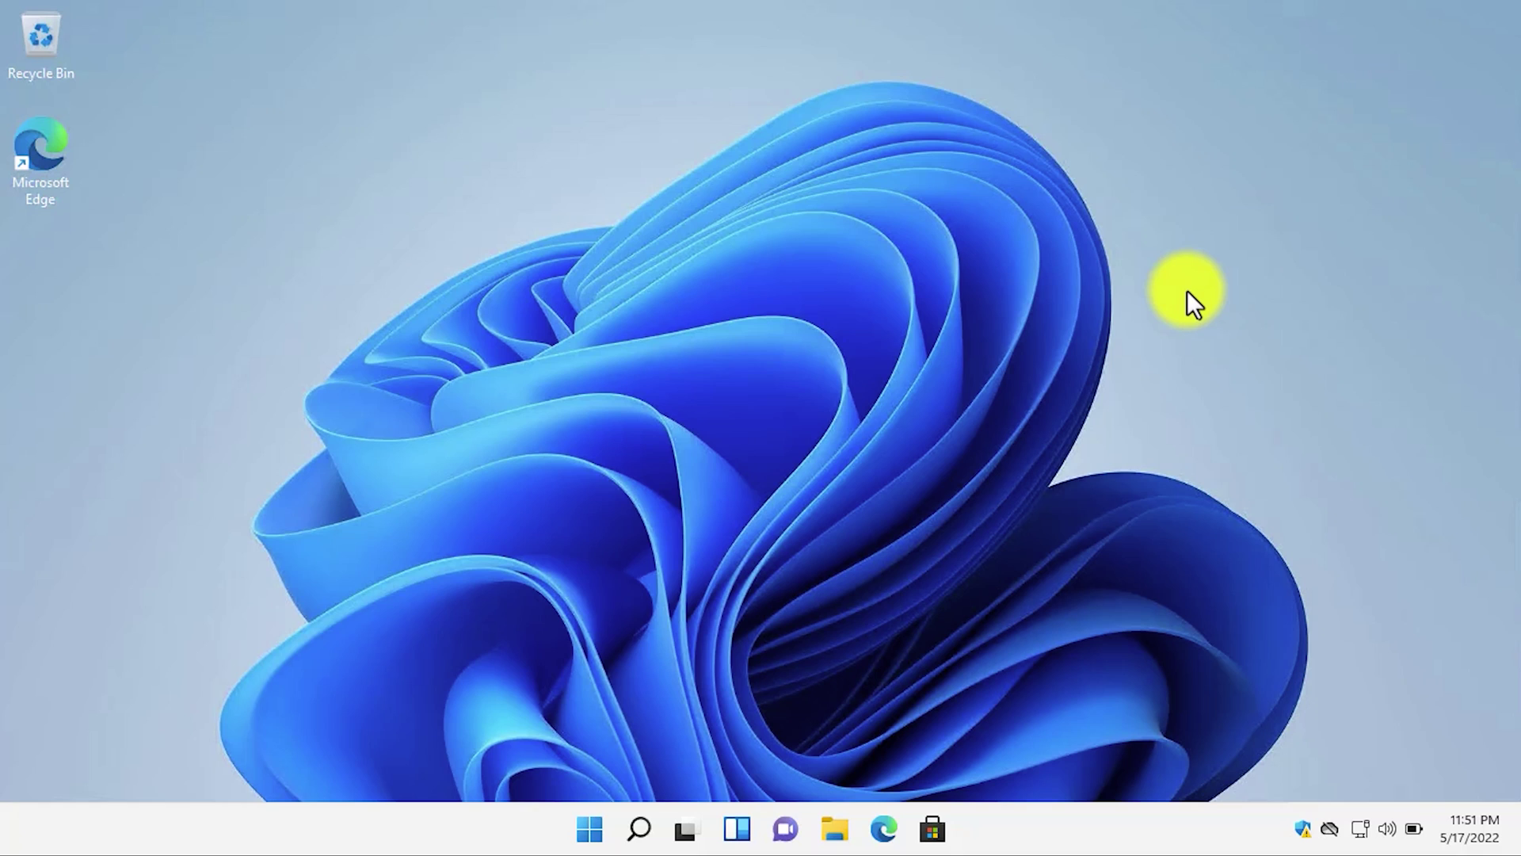
Launch Control Panel with 'control', view it as Large icons maximized, and open Power Options
key("super+r")
type("control")
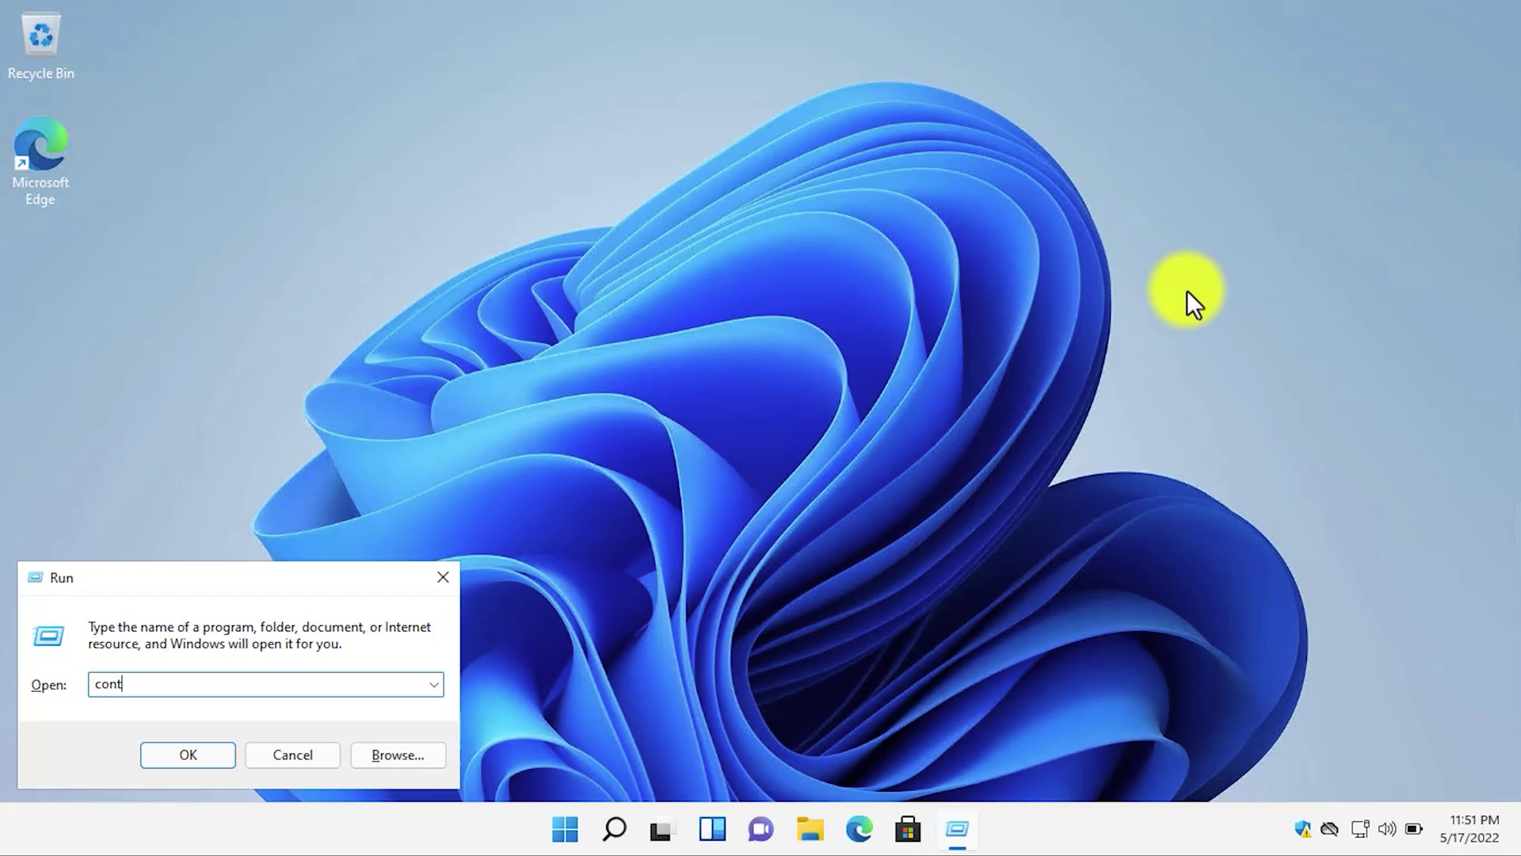
left_click(213, 745)
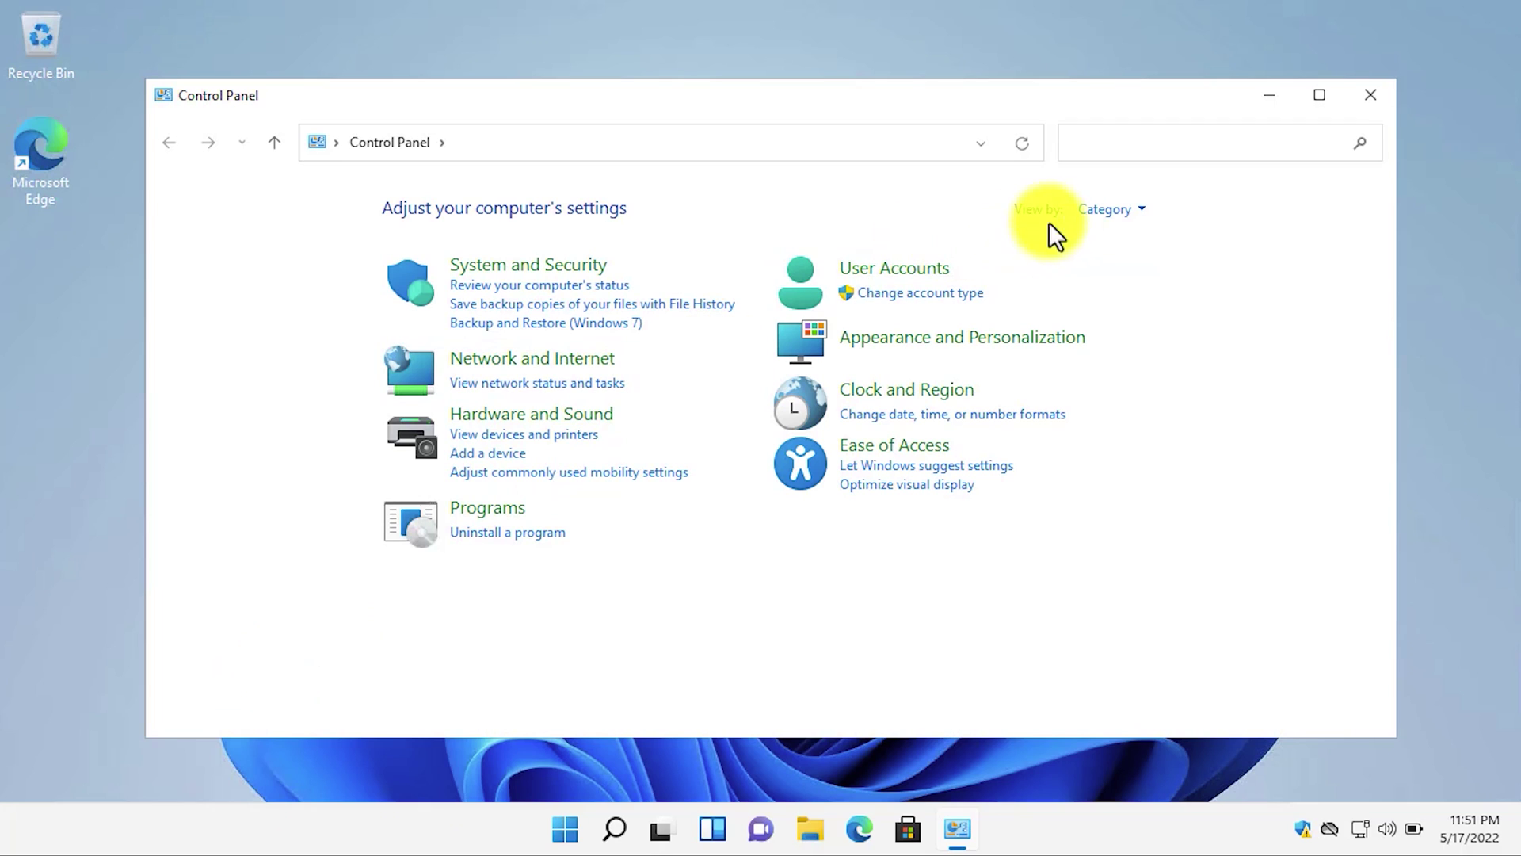
left_click(1125, 210)
left_click(1151, 273)
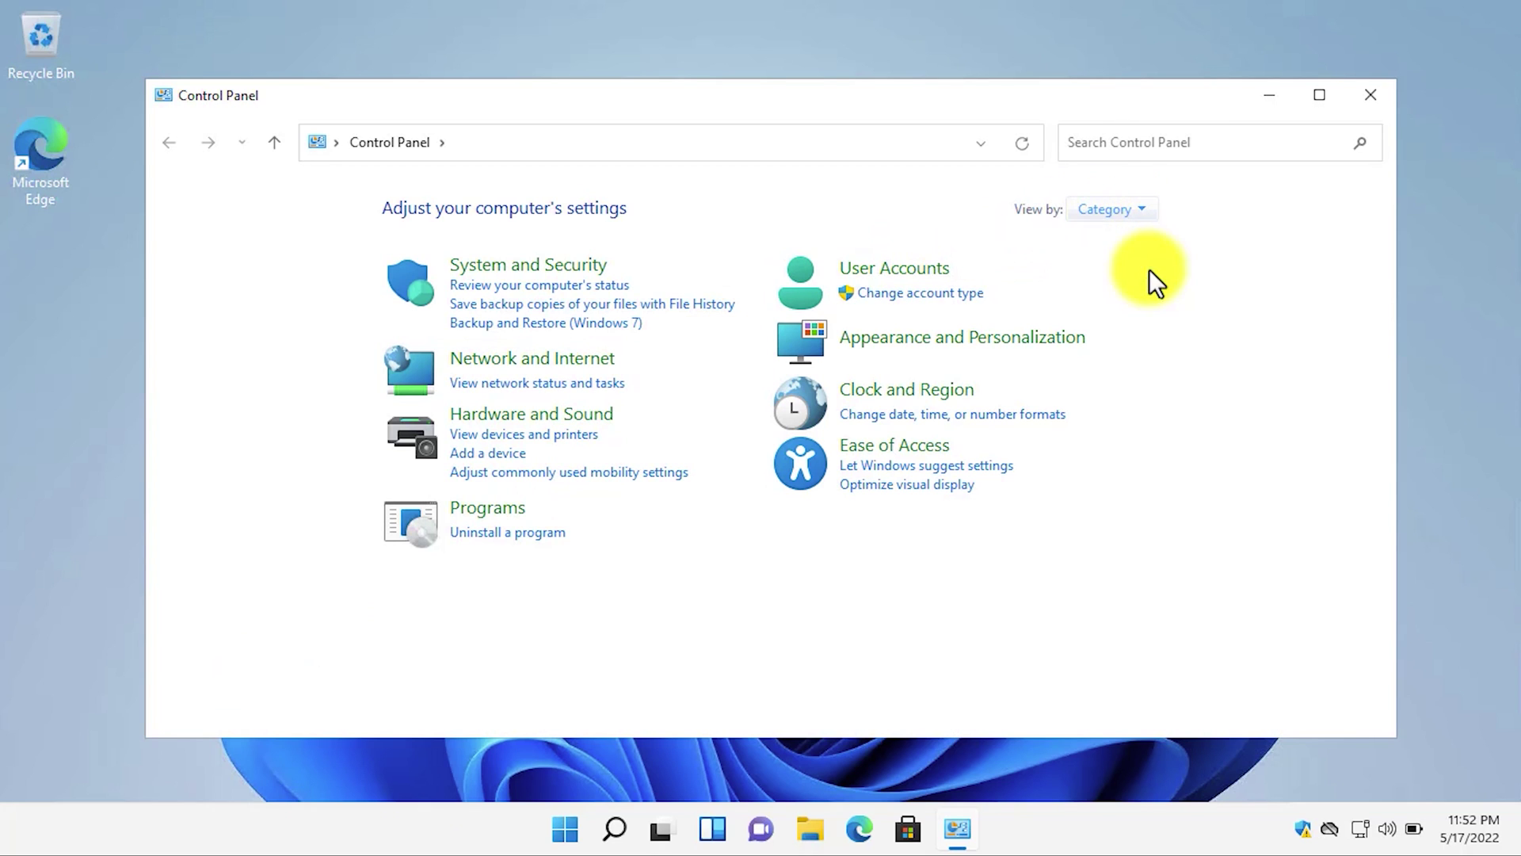
left_click(1321, 96)
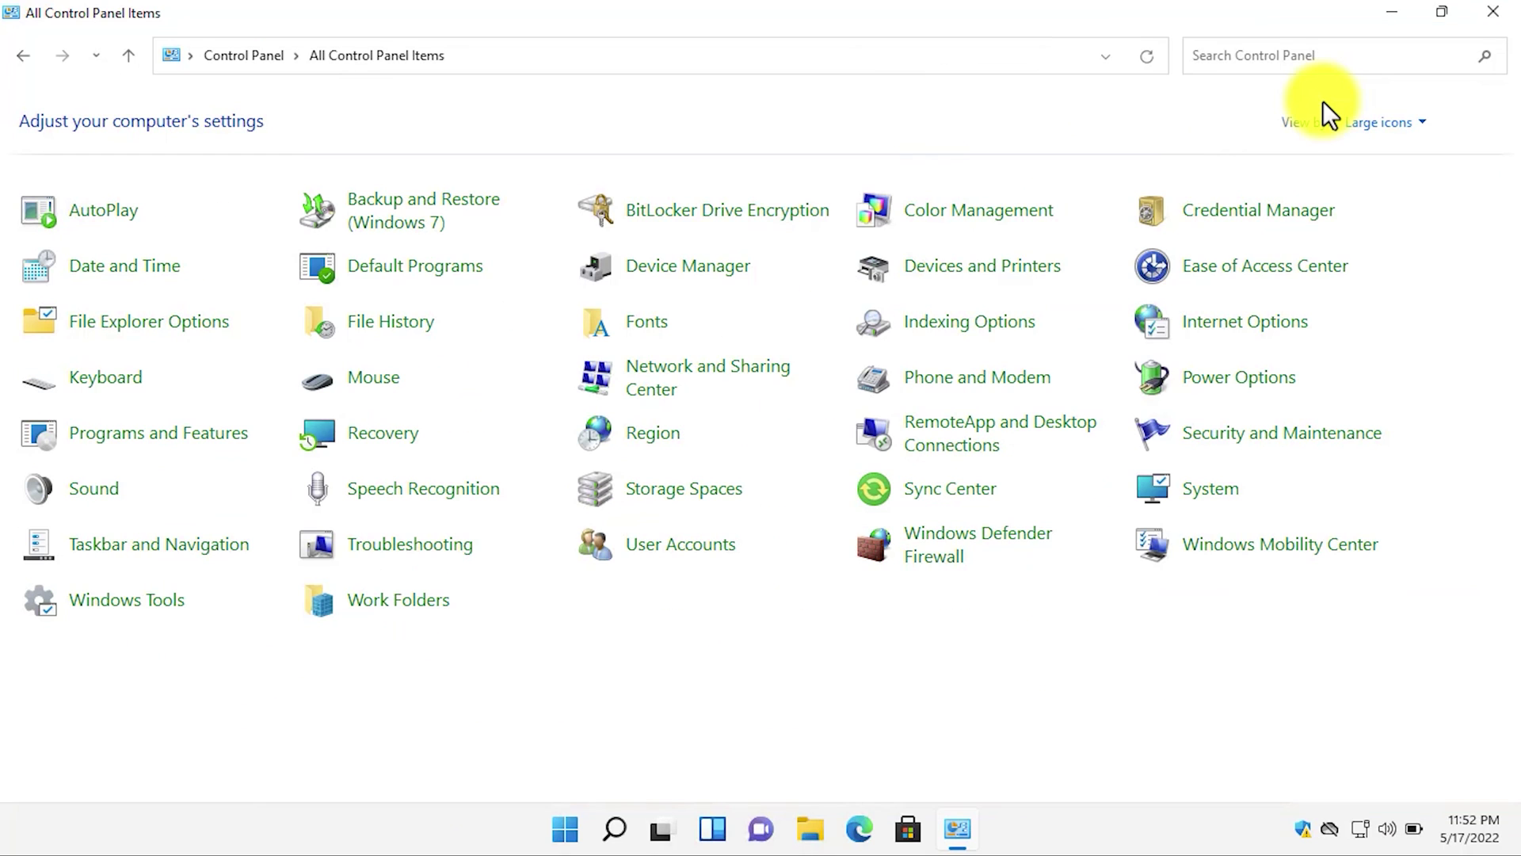
left_click(1251, 391)
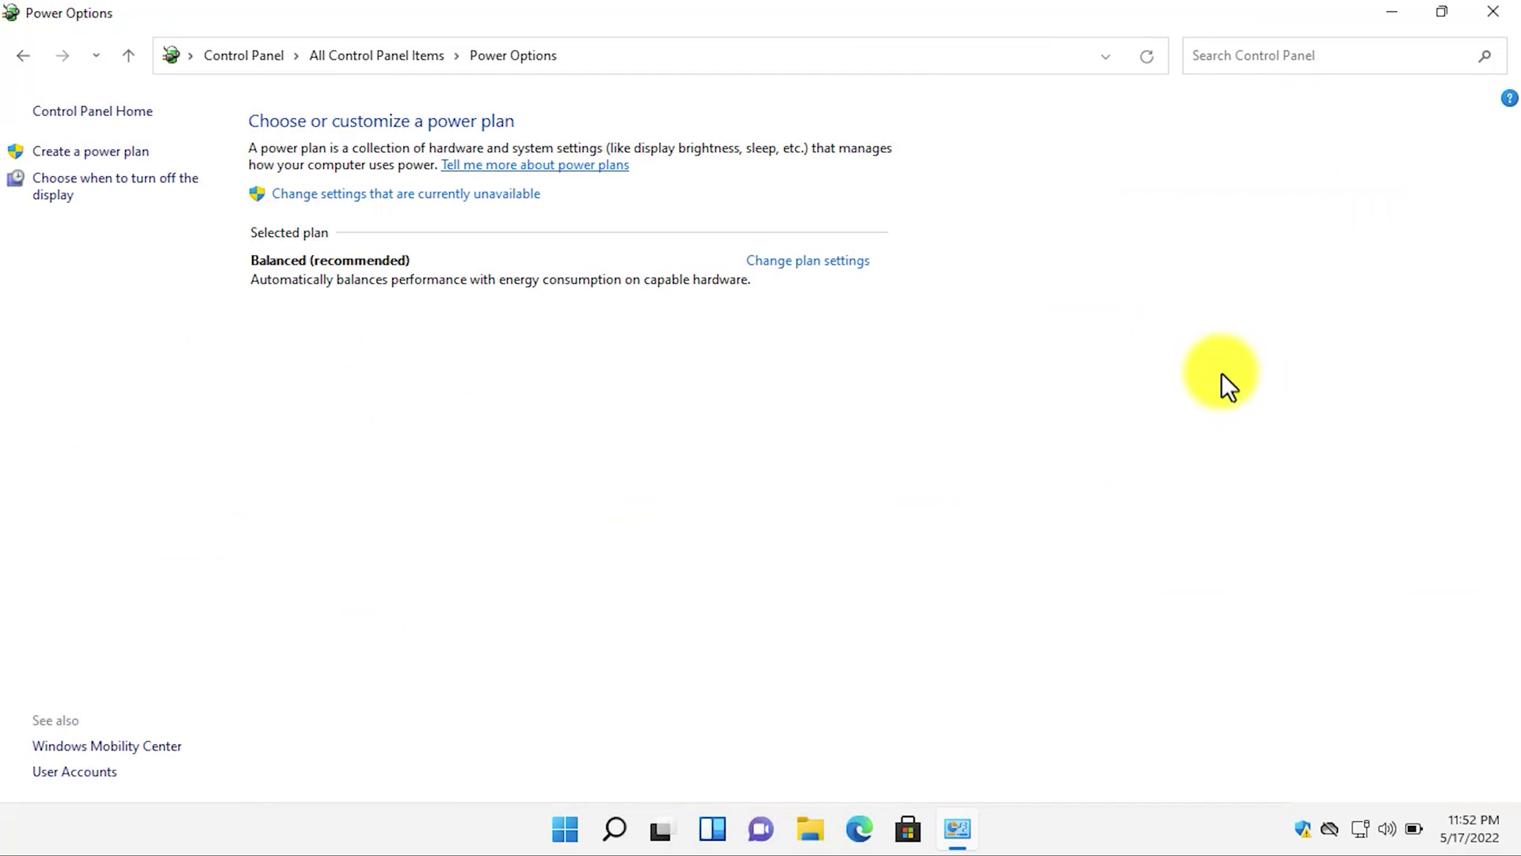
Open the Balanced plan's advanced power settings and expand Processor power management's Minimum processor state
left_click(826, 270)
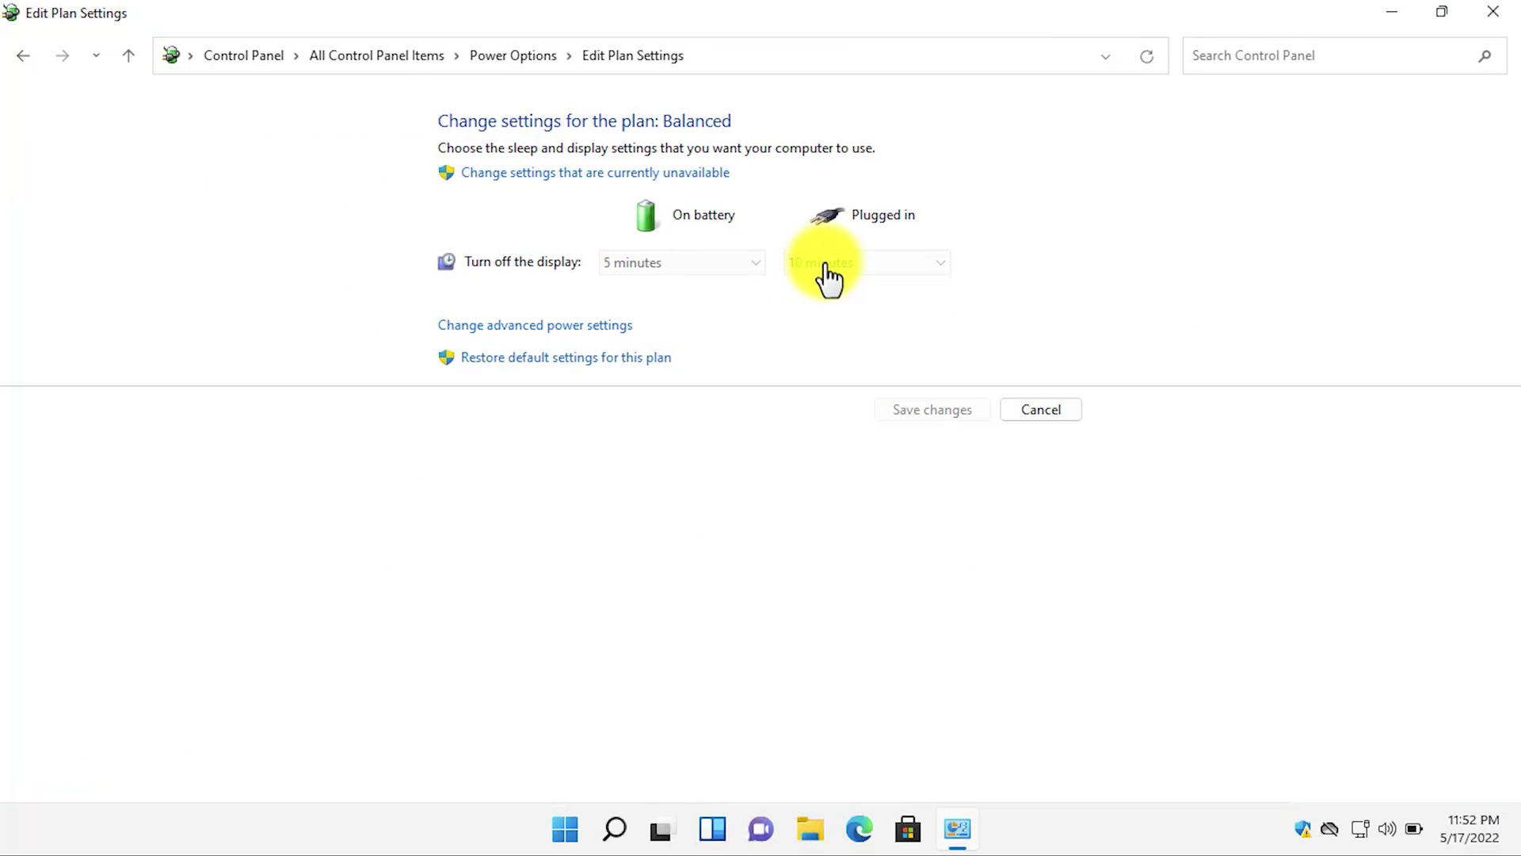
left_click(546, 327)
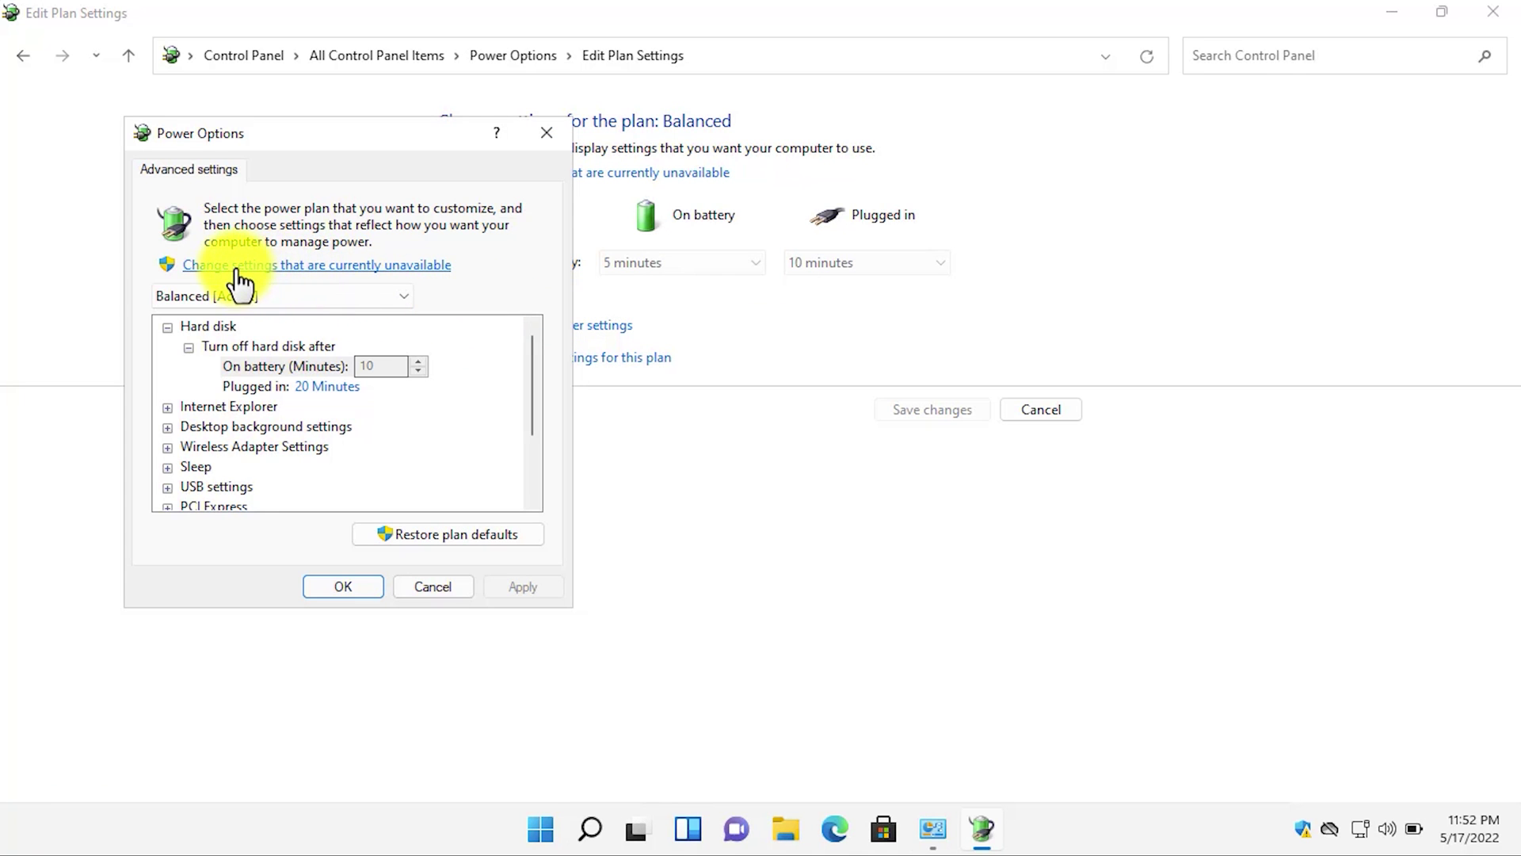
left_click(329, 268)
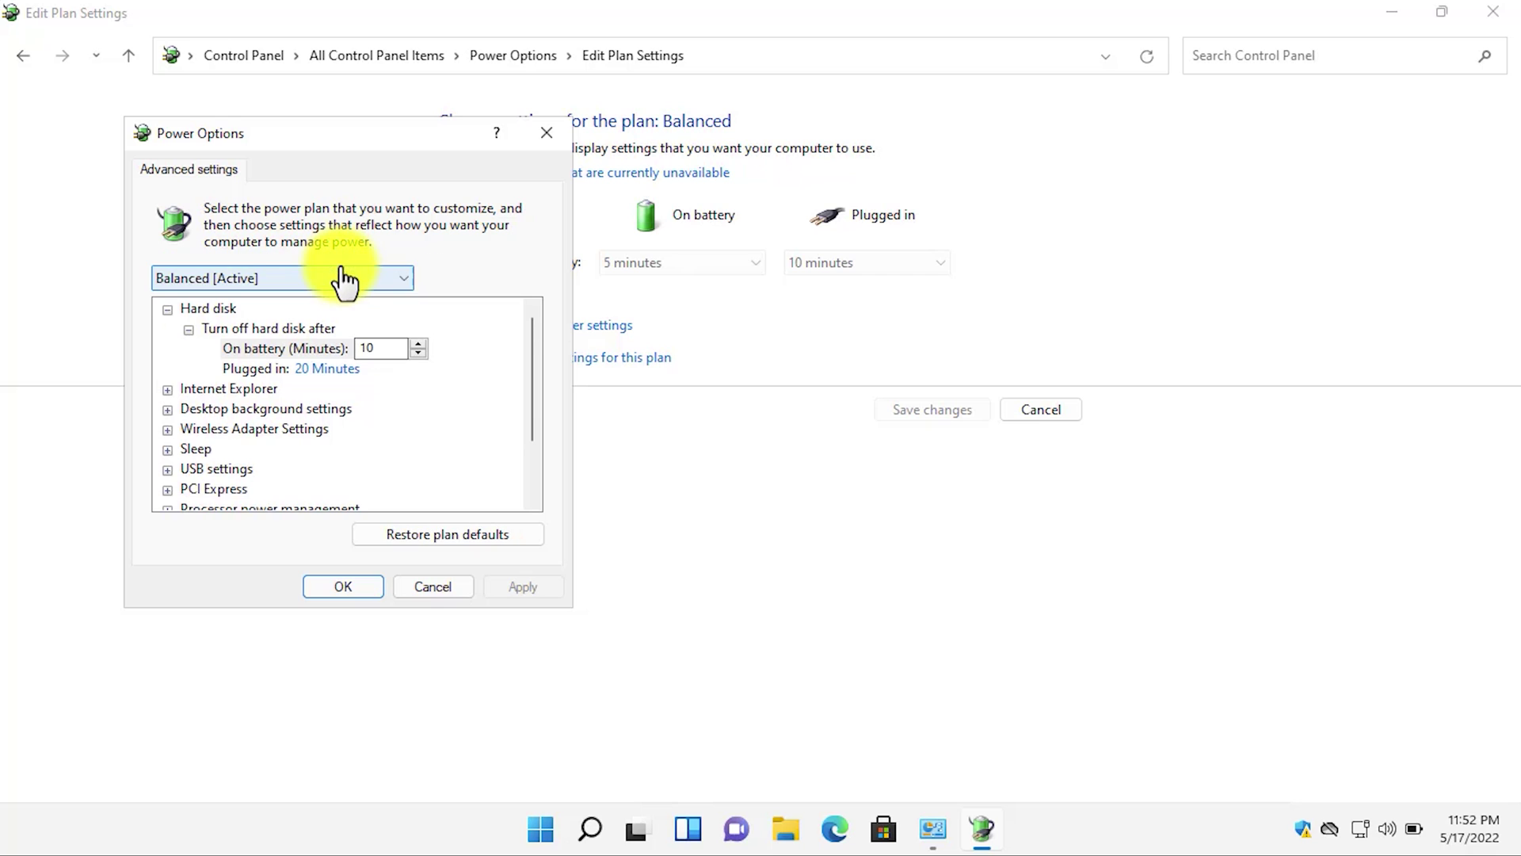
scroll(393, 430, "down", 2)
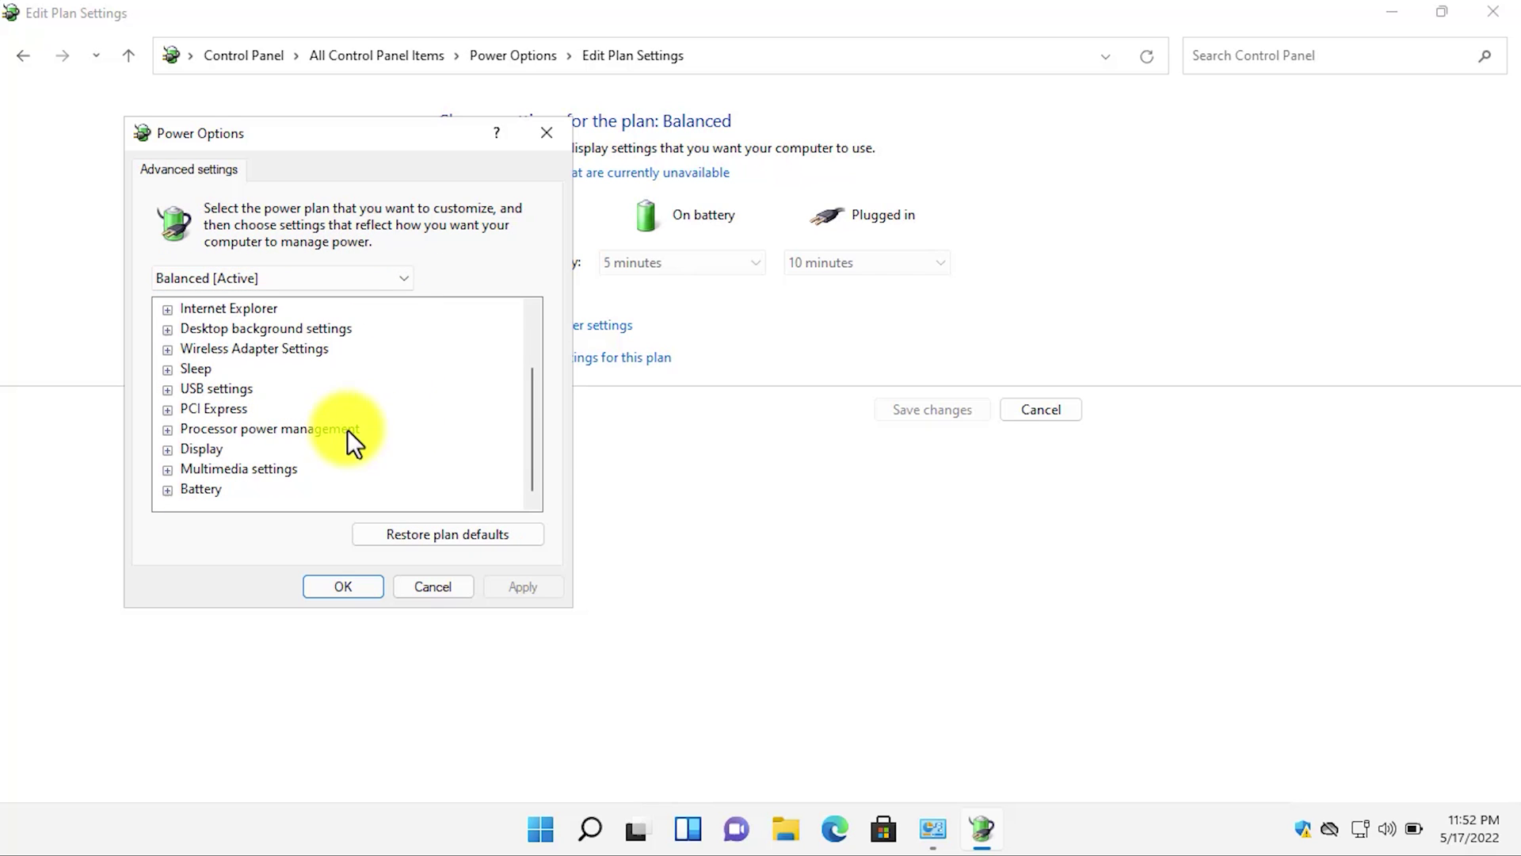
left_click(348, 429)
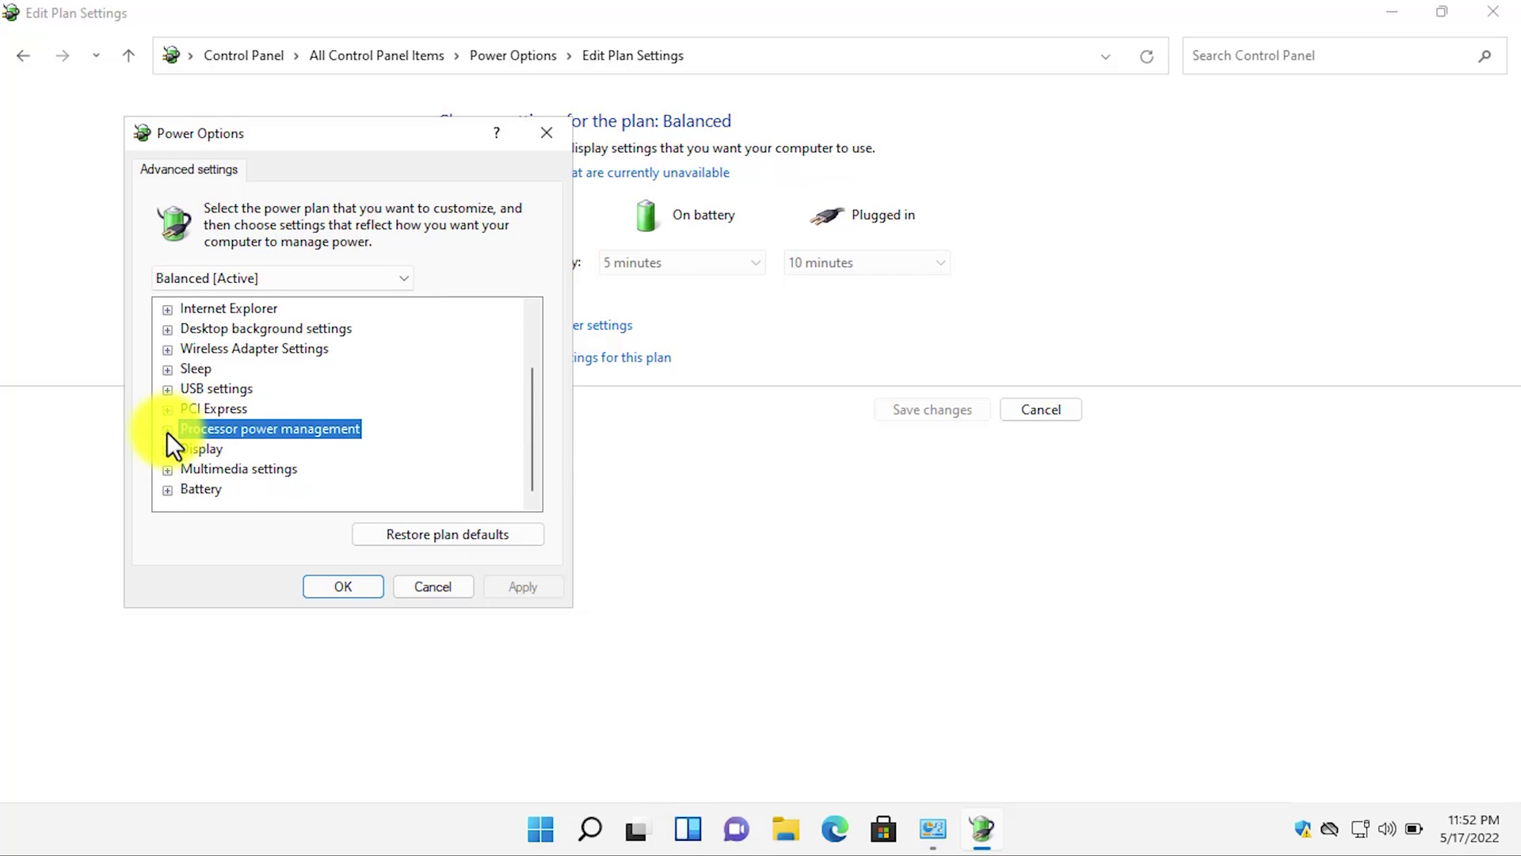
left_click(166, 431)
left_click(190, 470)
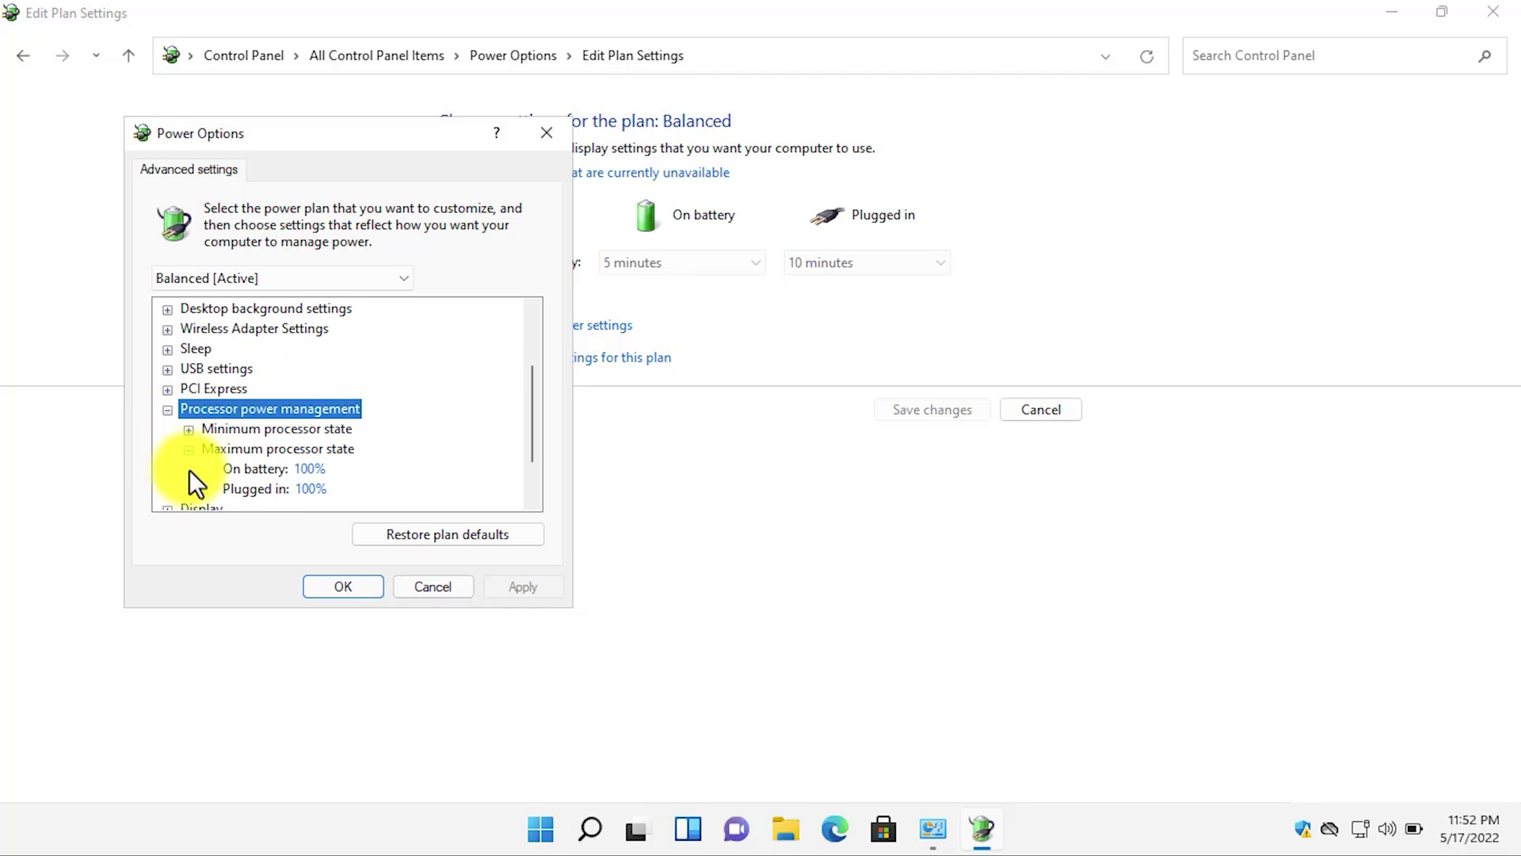
left_click(191, 430)
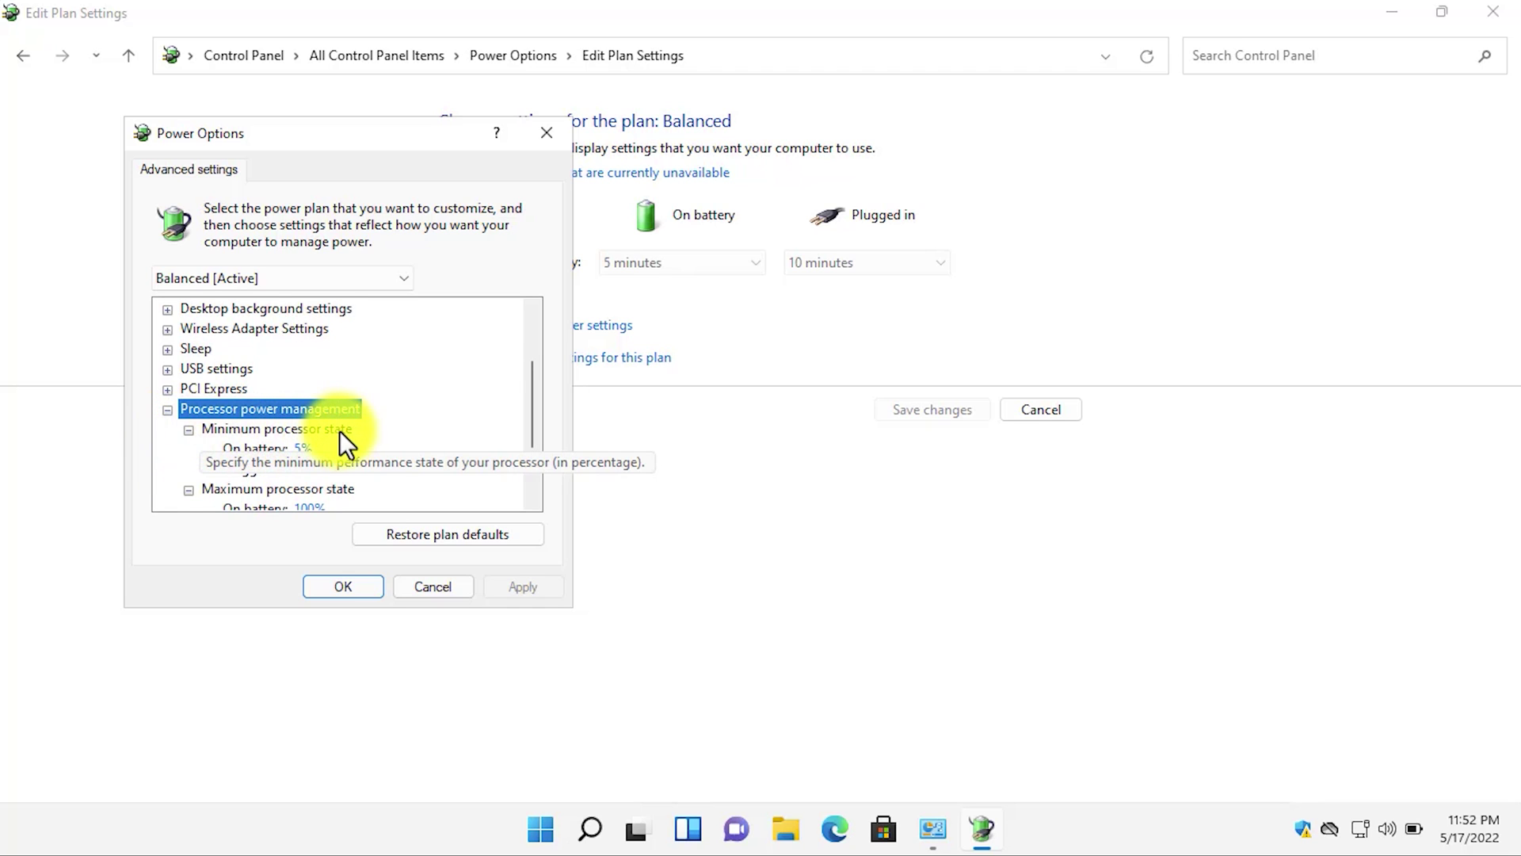
scroll(344, 431, "down", 1)
Set Minimum processor state to 100% on battery and plugged in, then apply
left_click(313, 391)
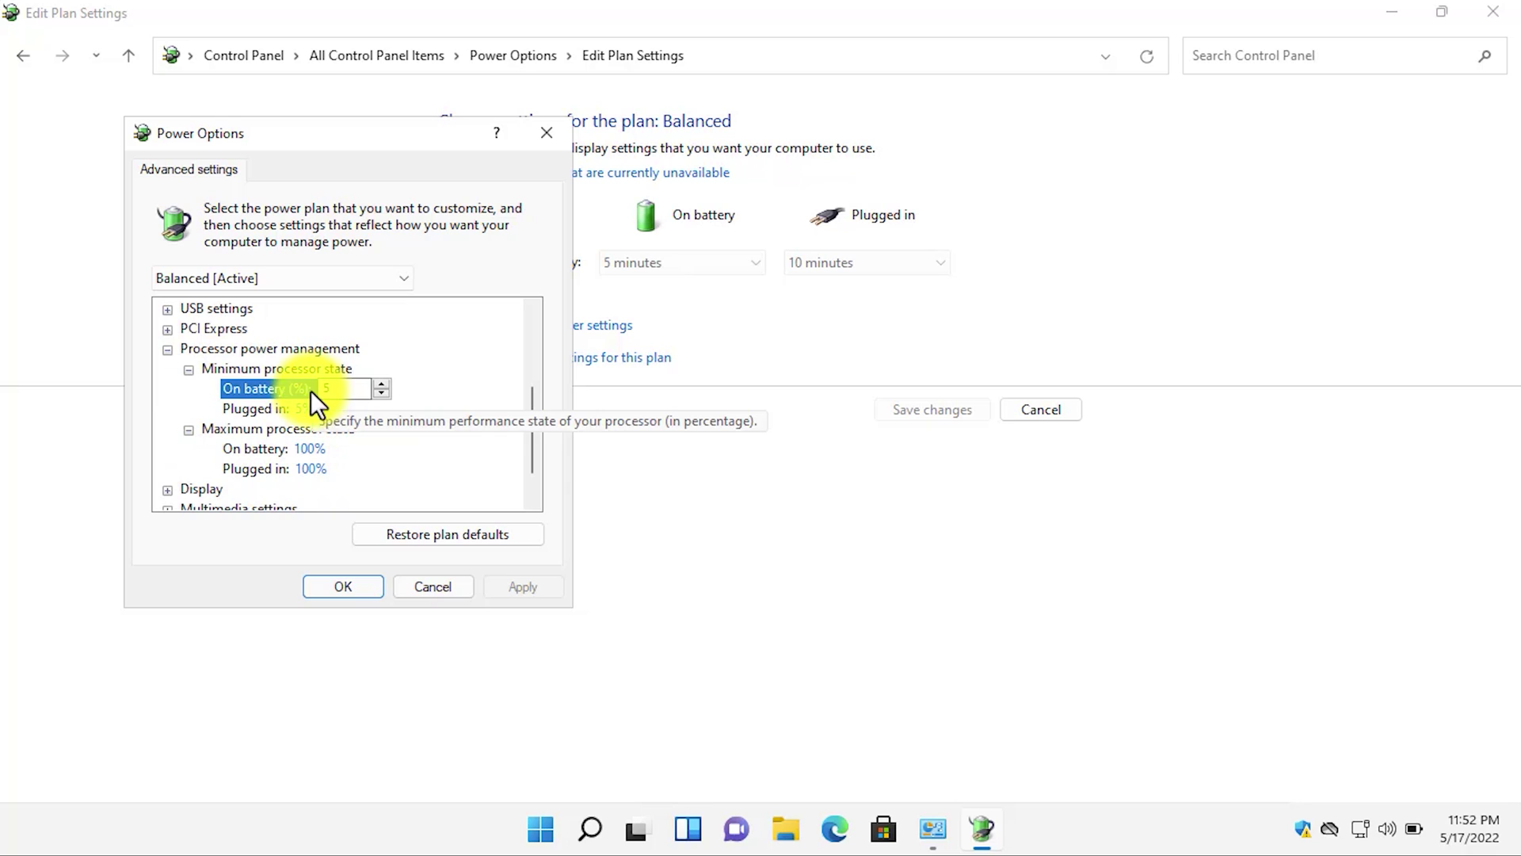
type("100")
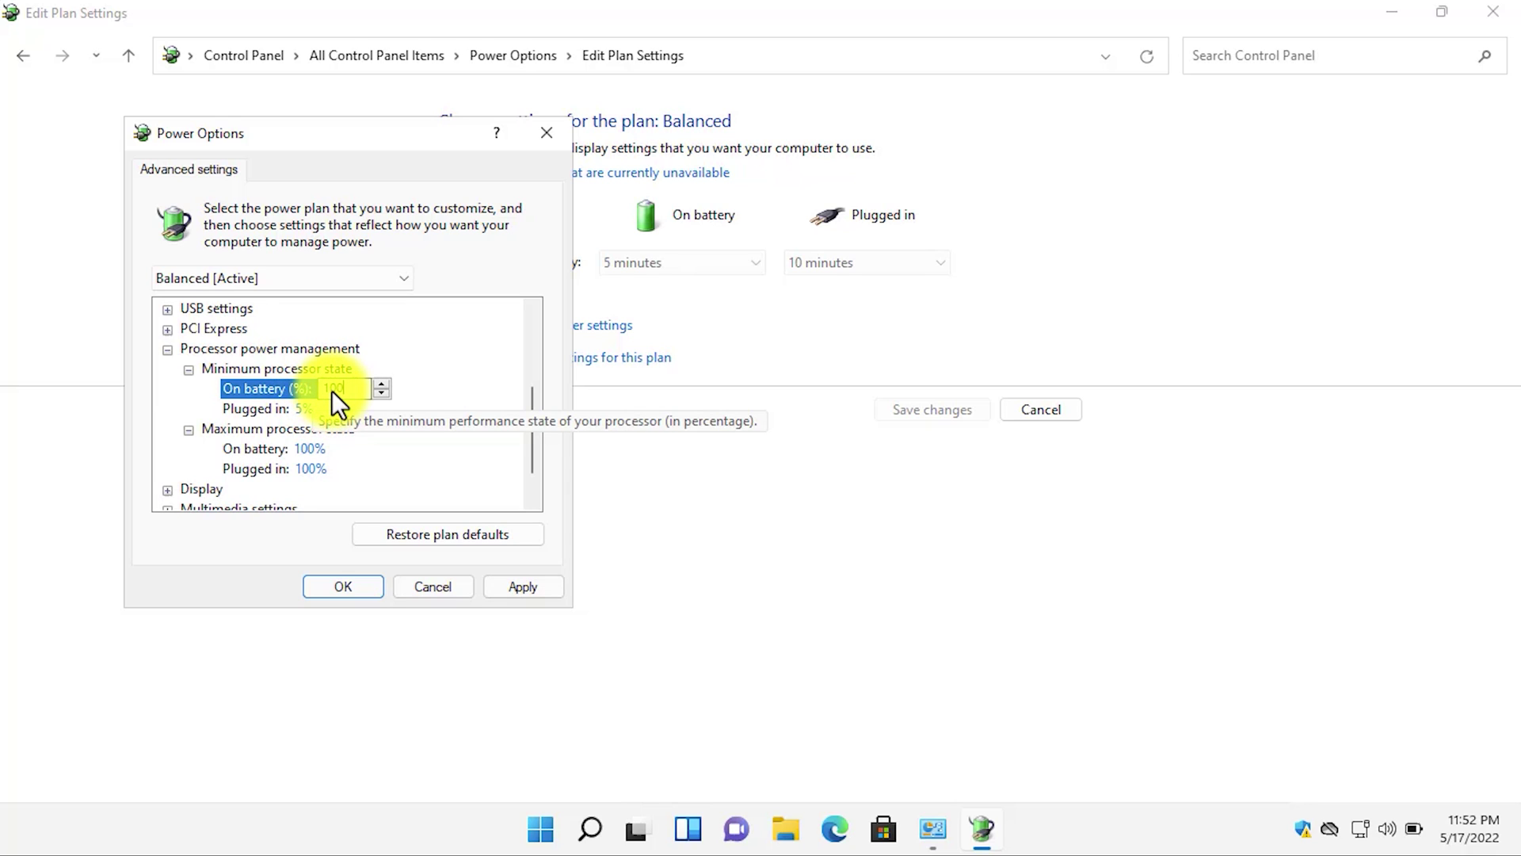
left_click(307, 410)
type("1")
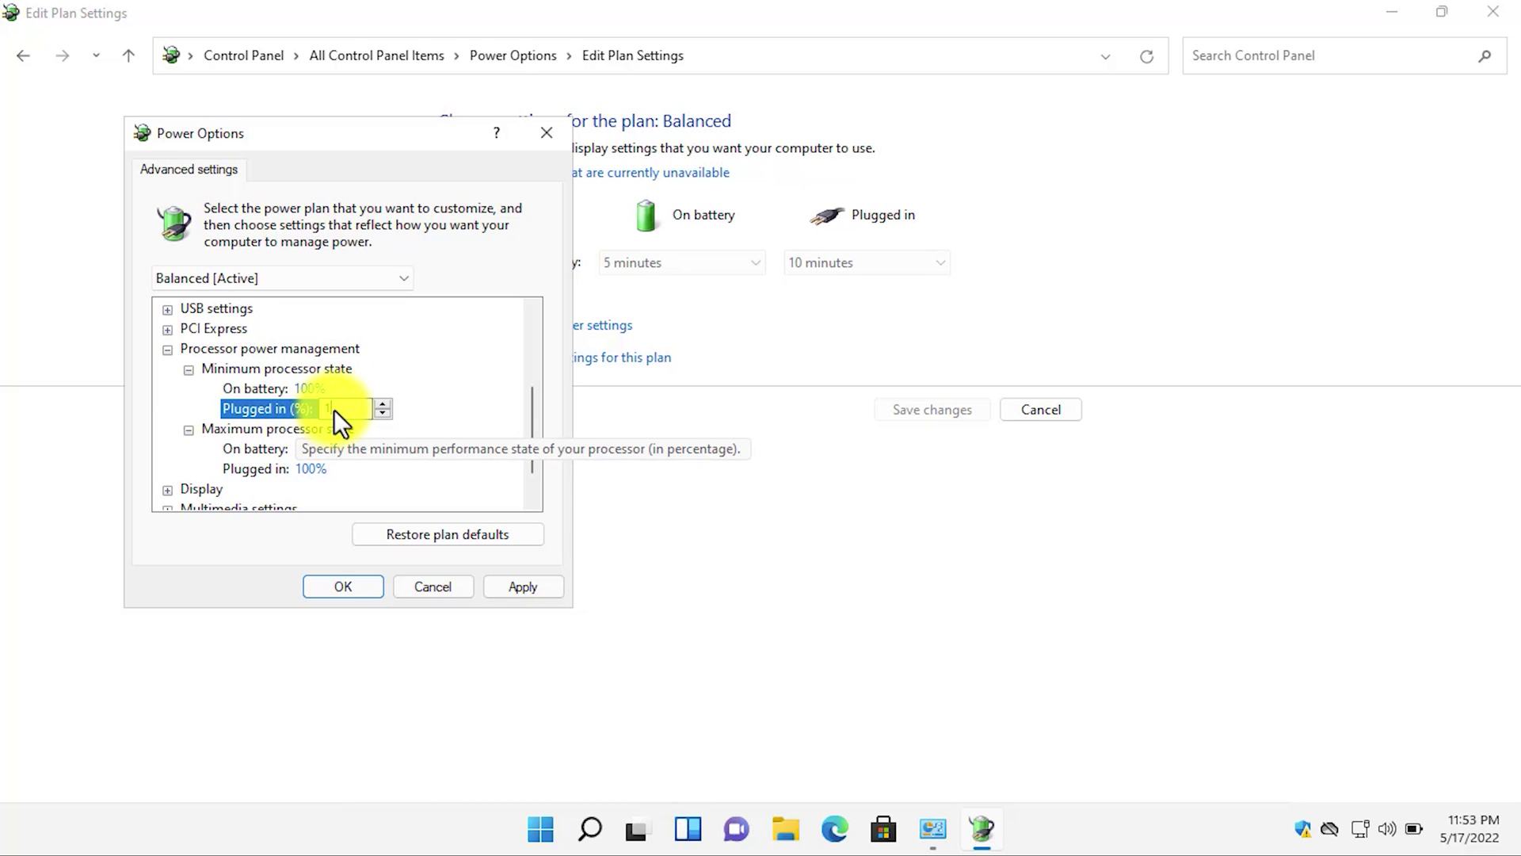
type("00")
left_click(512, 586)
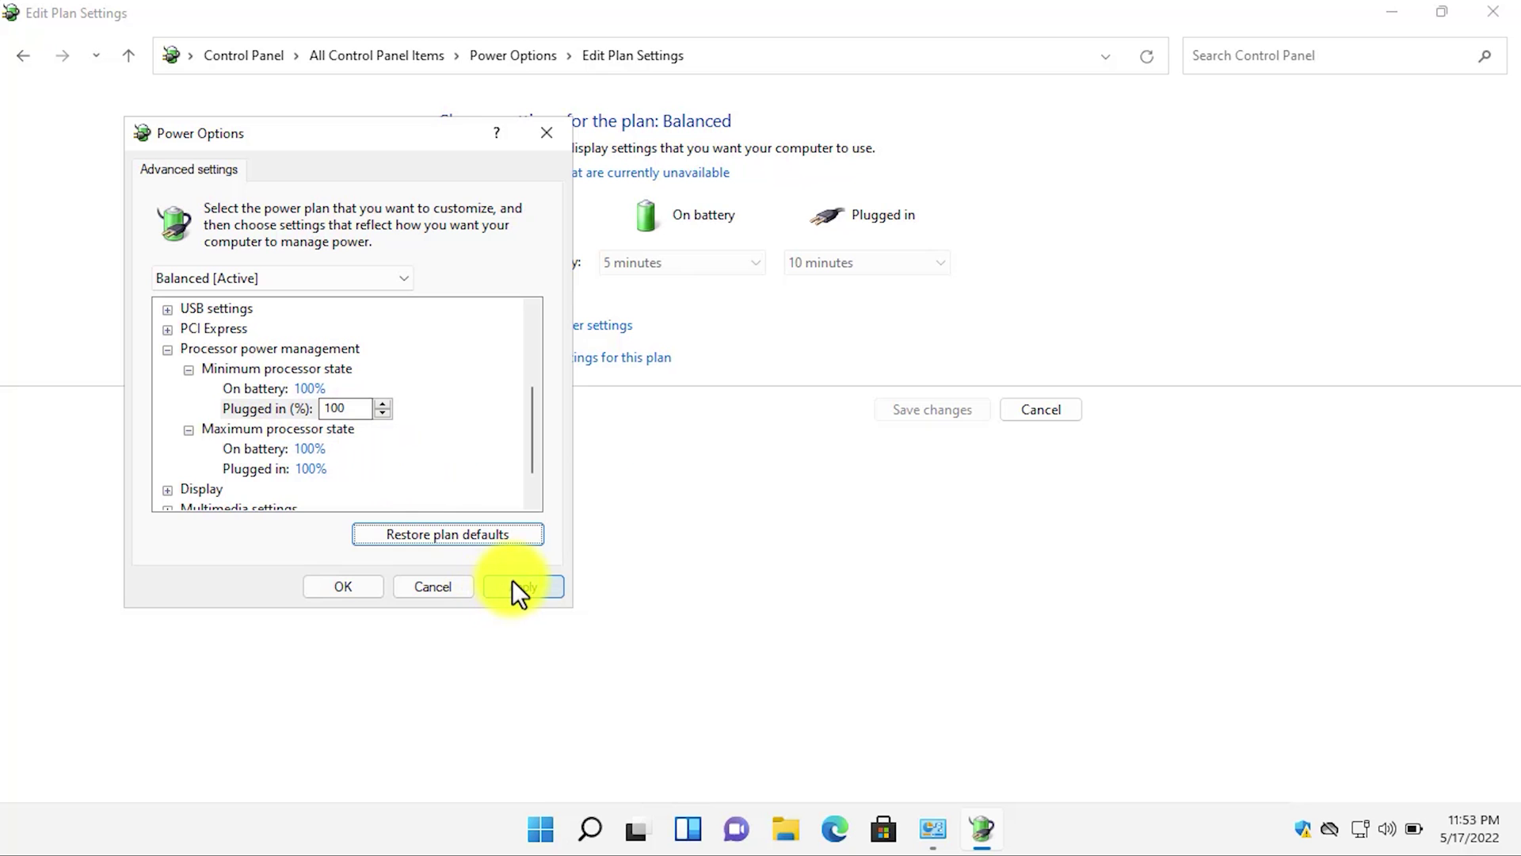
left_click(360, 585)
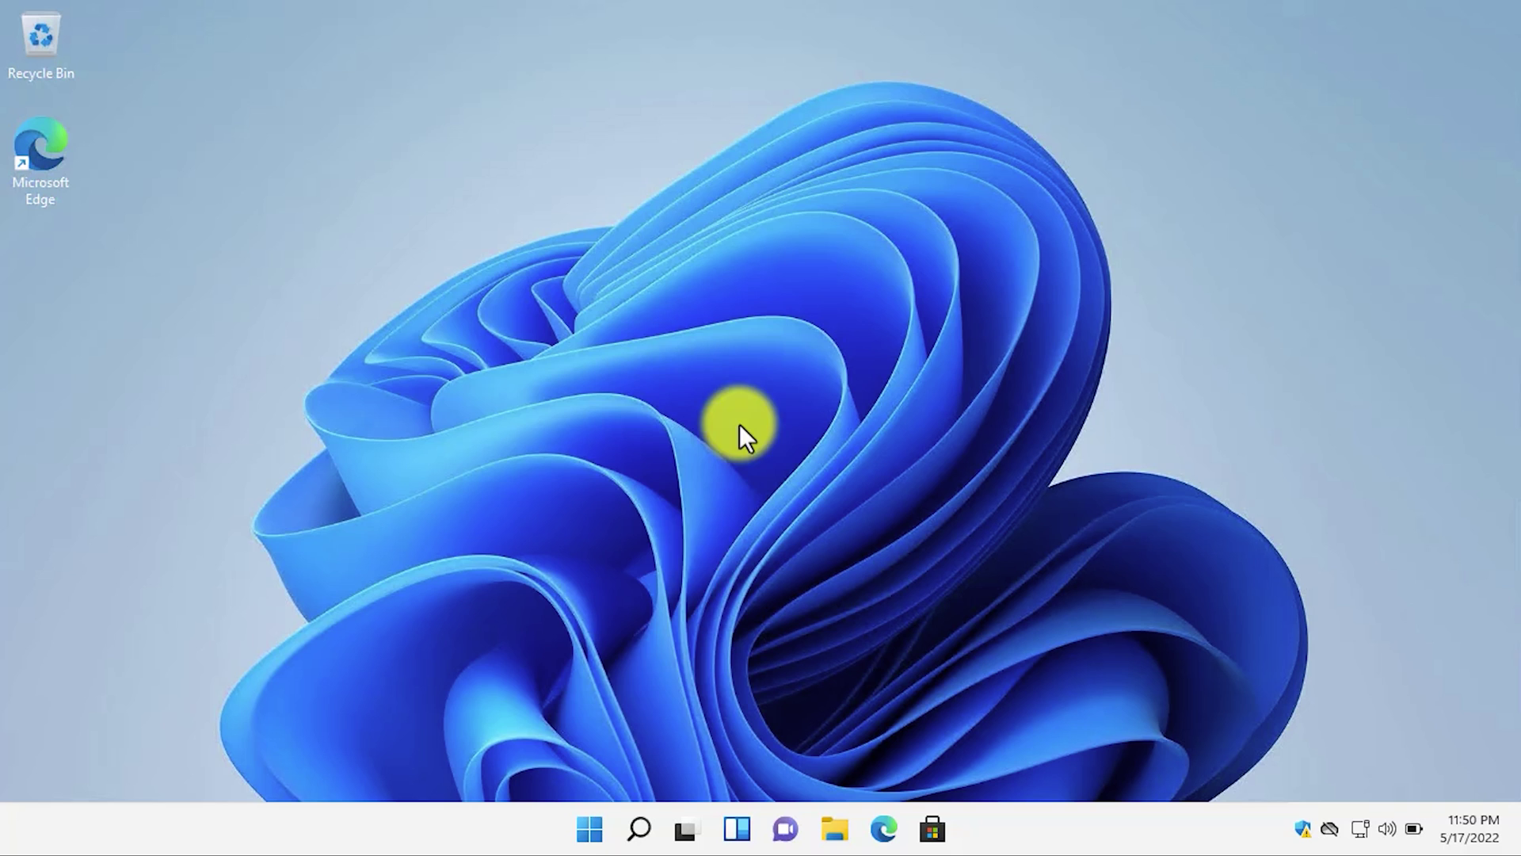
Open the installed apps list under Apps > Apps & features in Settings
right_click(585, 829)
left_click(565, 597)
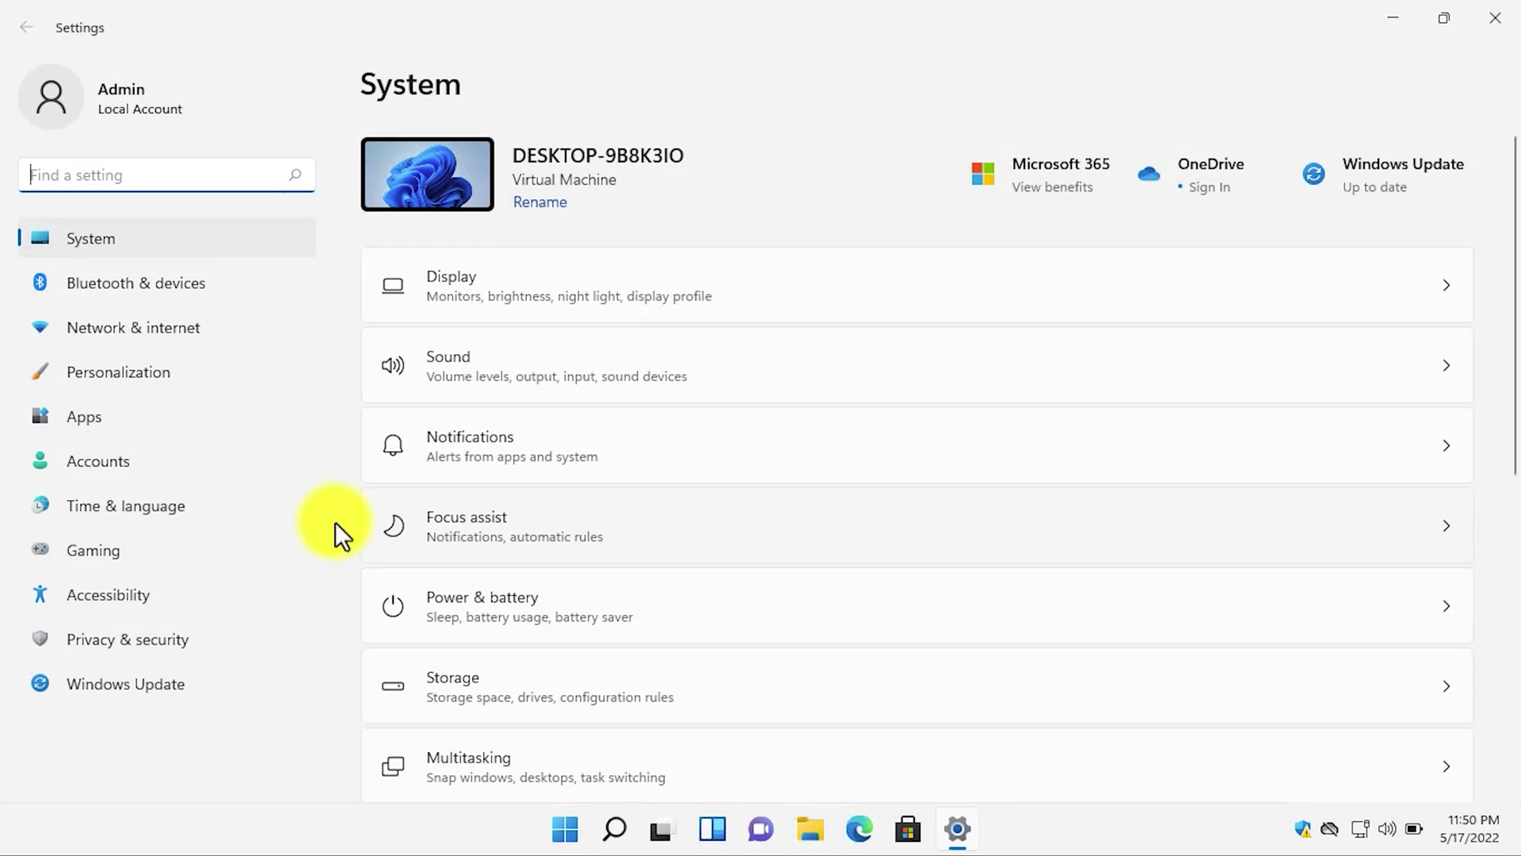
left_click(183, 428)
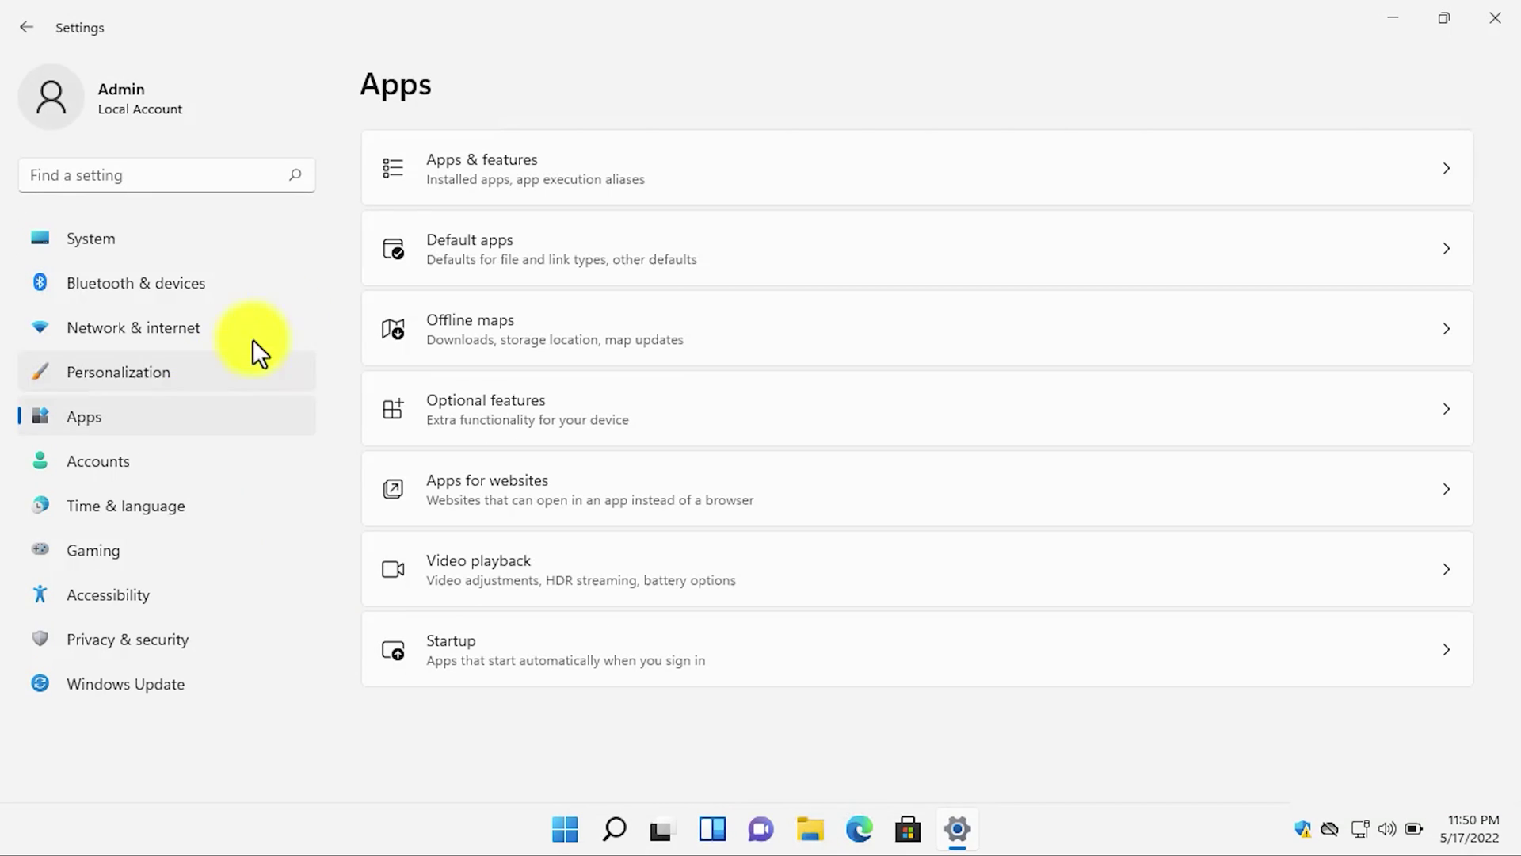
left_click(466, 182)
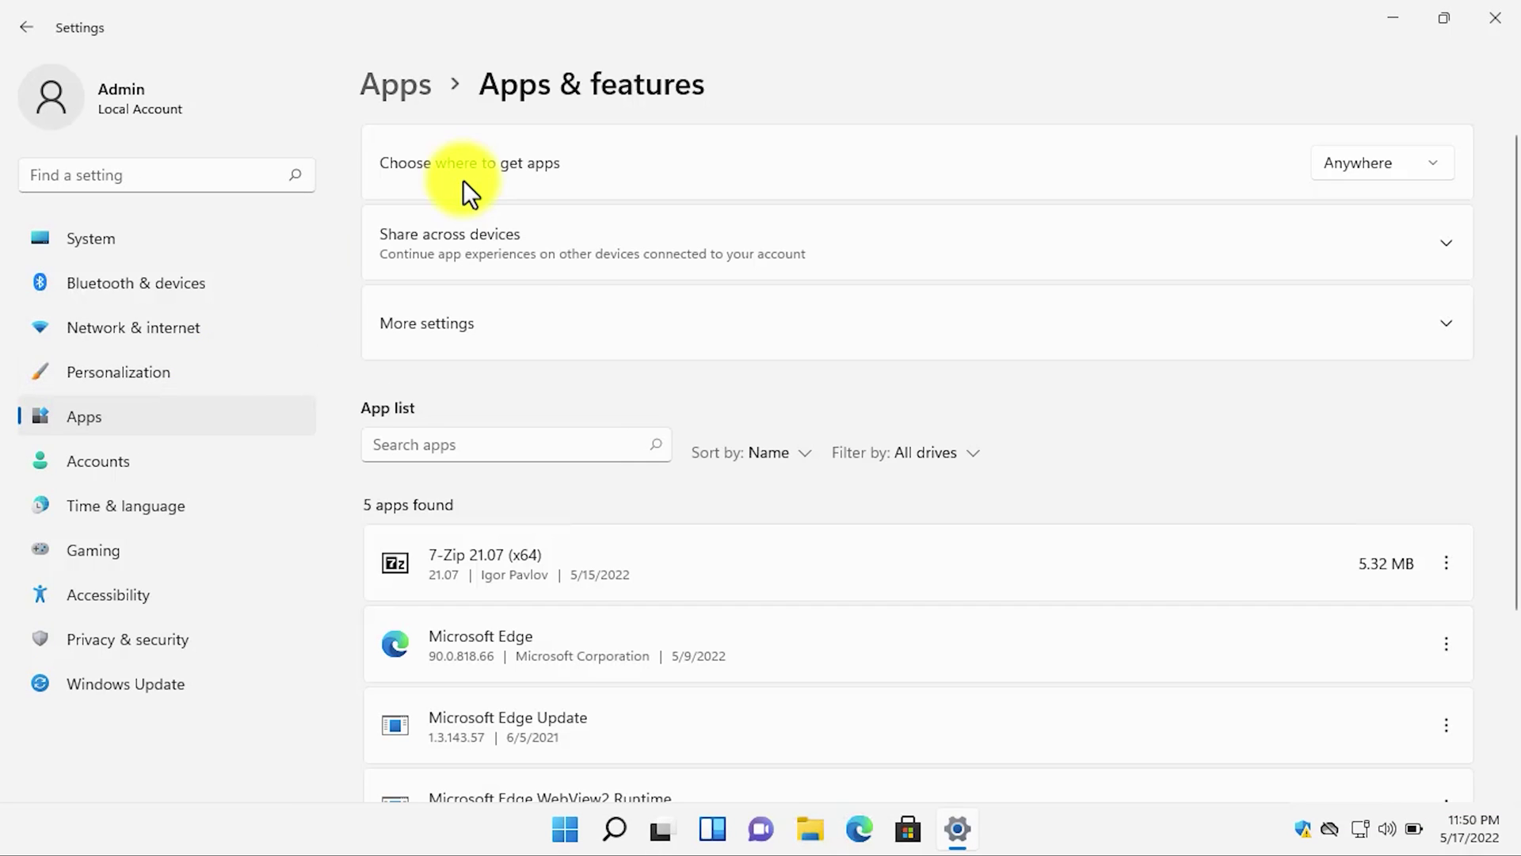
scroll(691, 474, "down", 5)
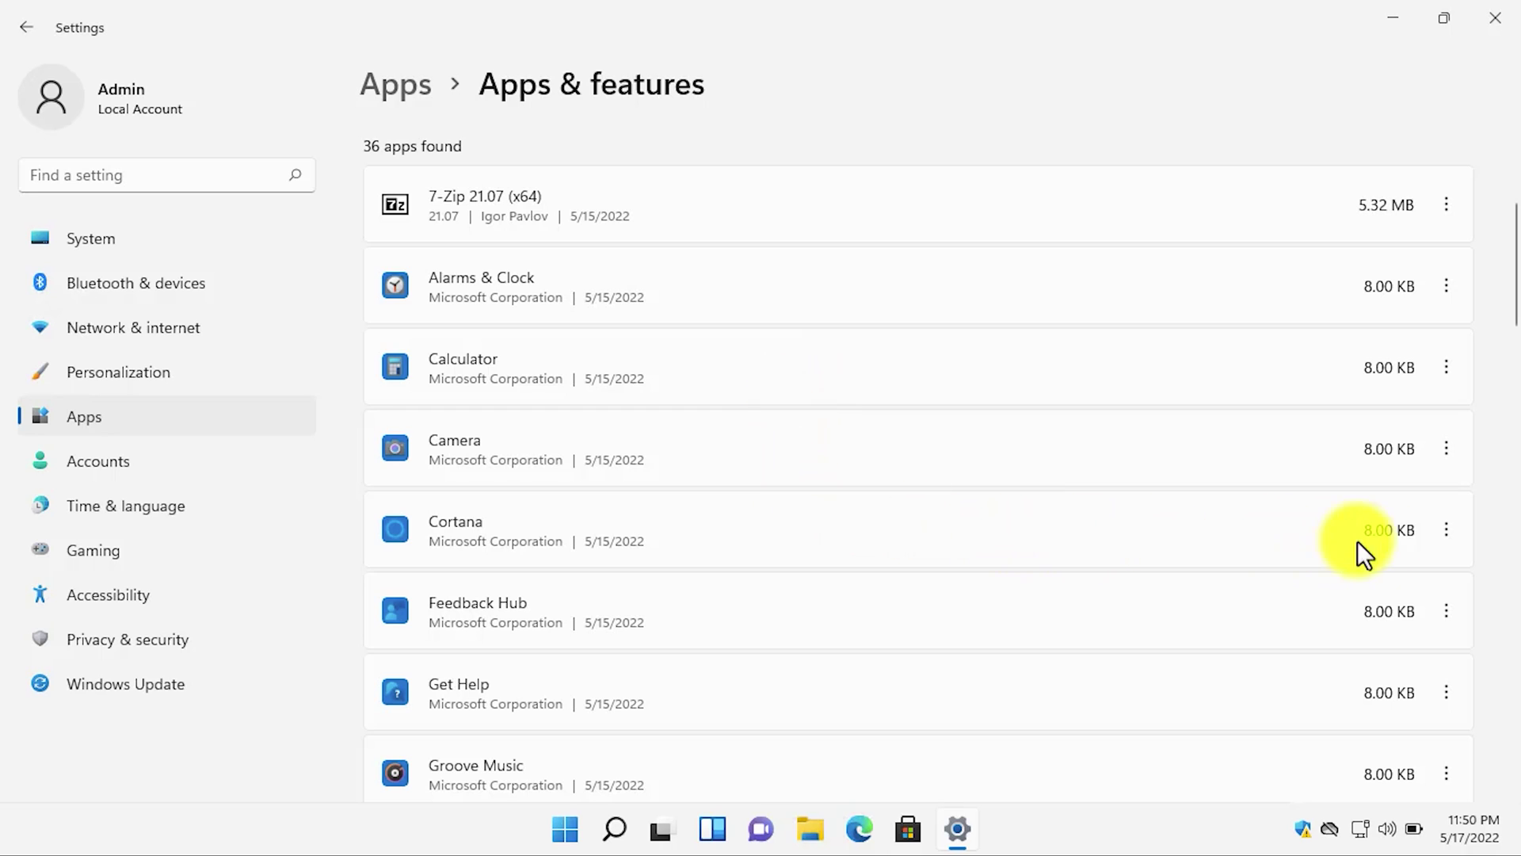
Set Cortana's 'Let this app run in background' permission to Never in its advanced options
left_click(1446, 529)
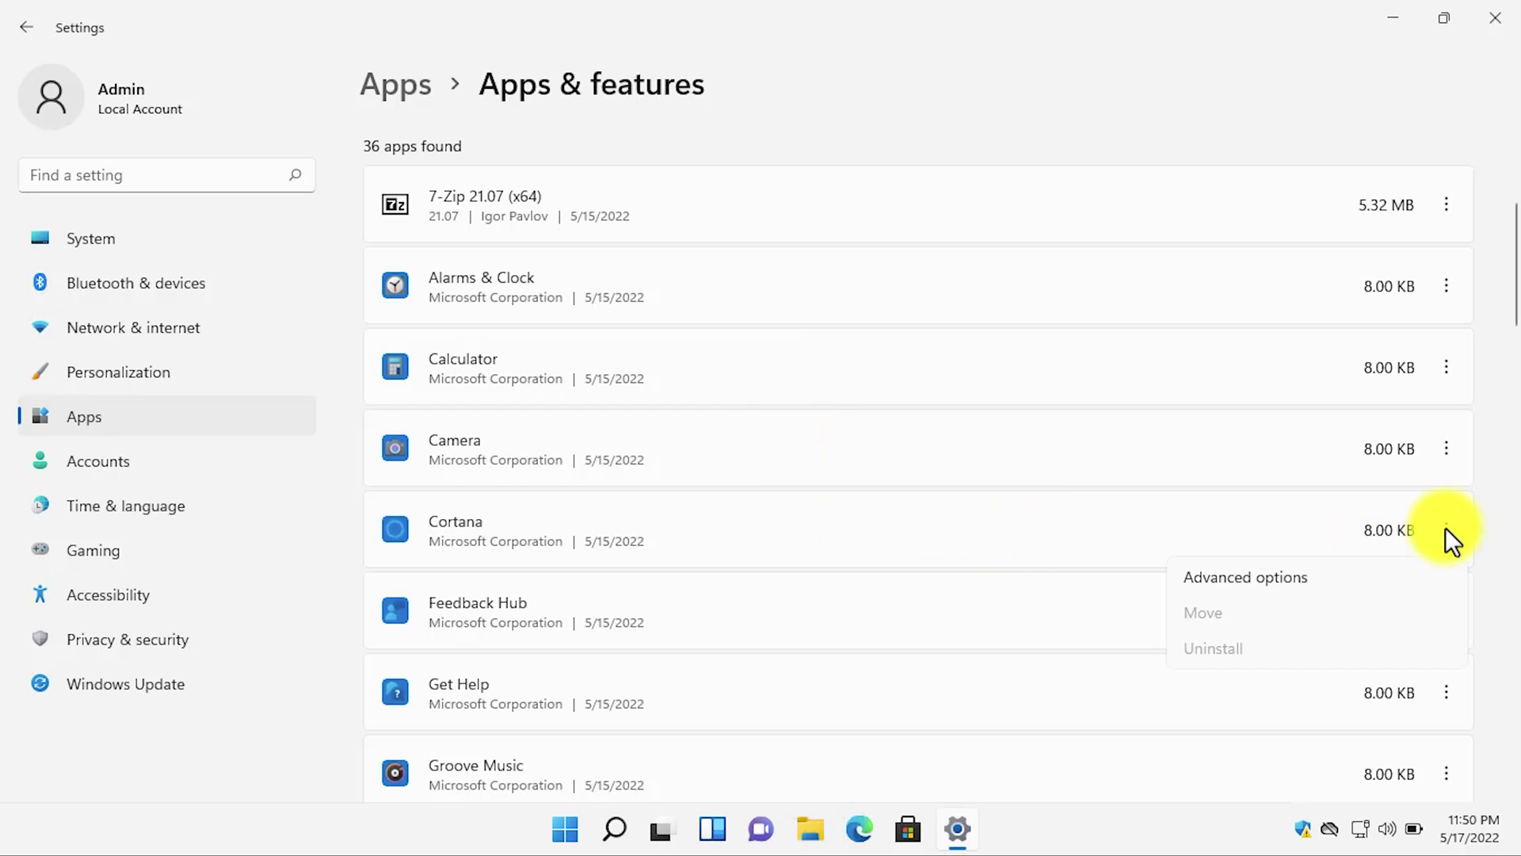
left_click(1286, 577)
scroll(821, 425, "down", 1)
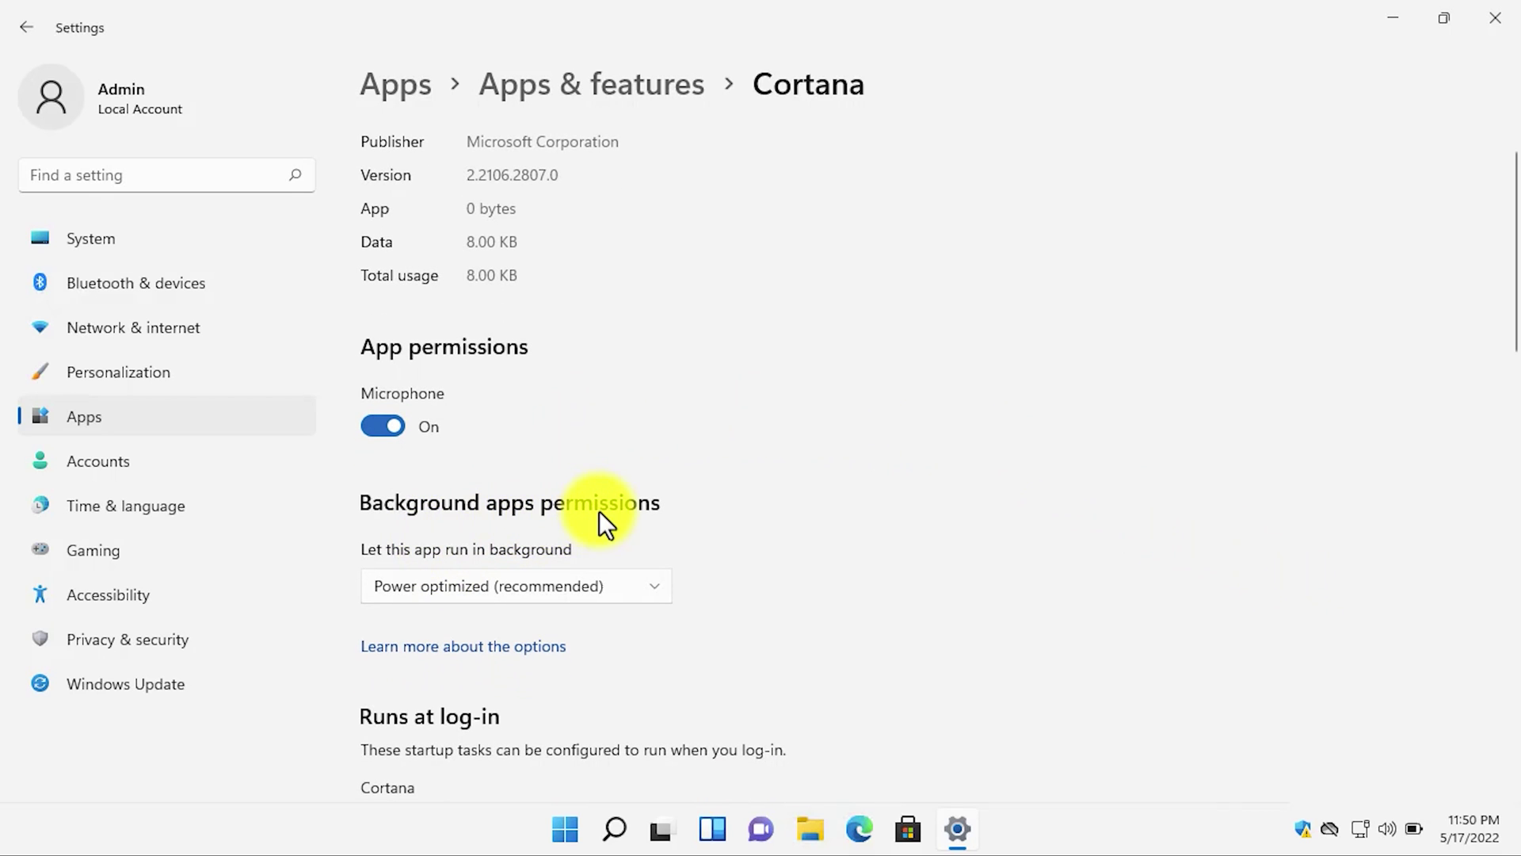
left_click(490, 587)
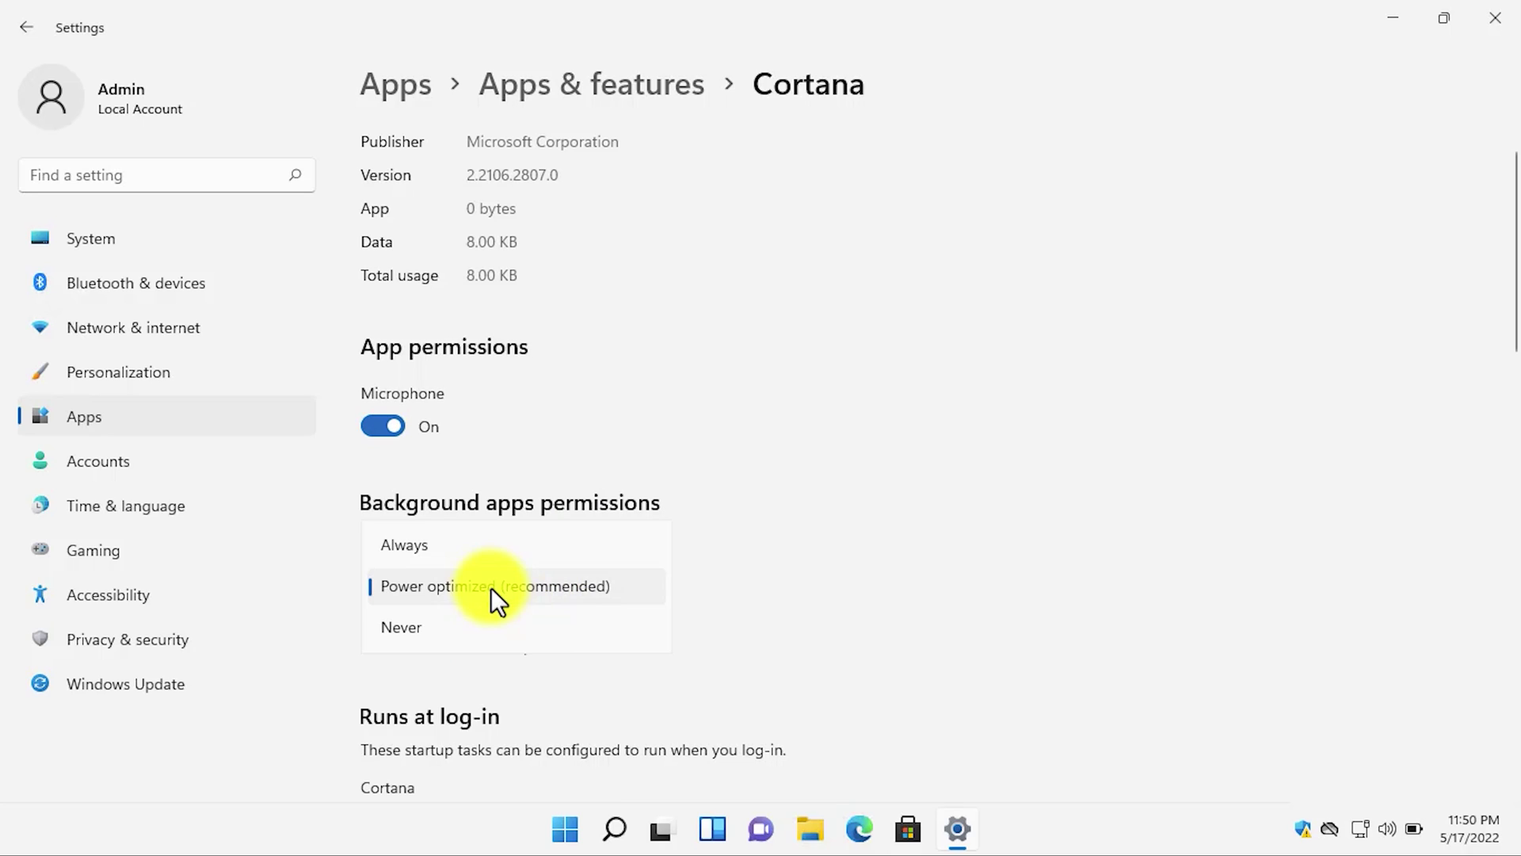
left_click(457, 622)
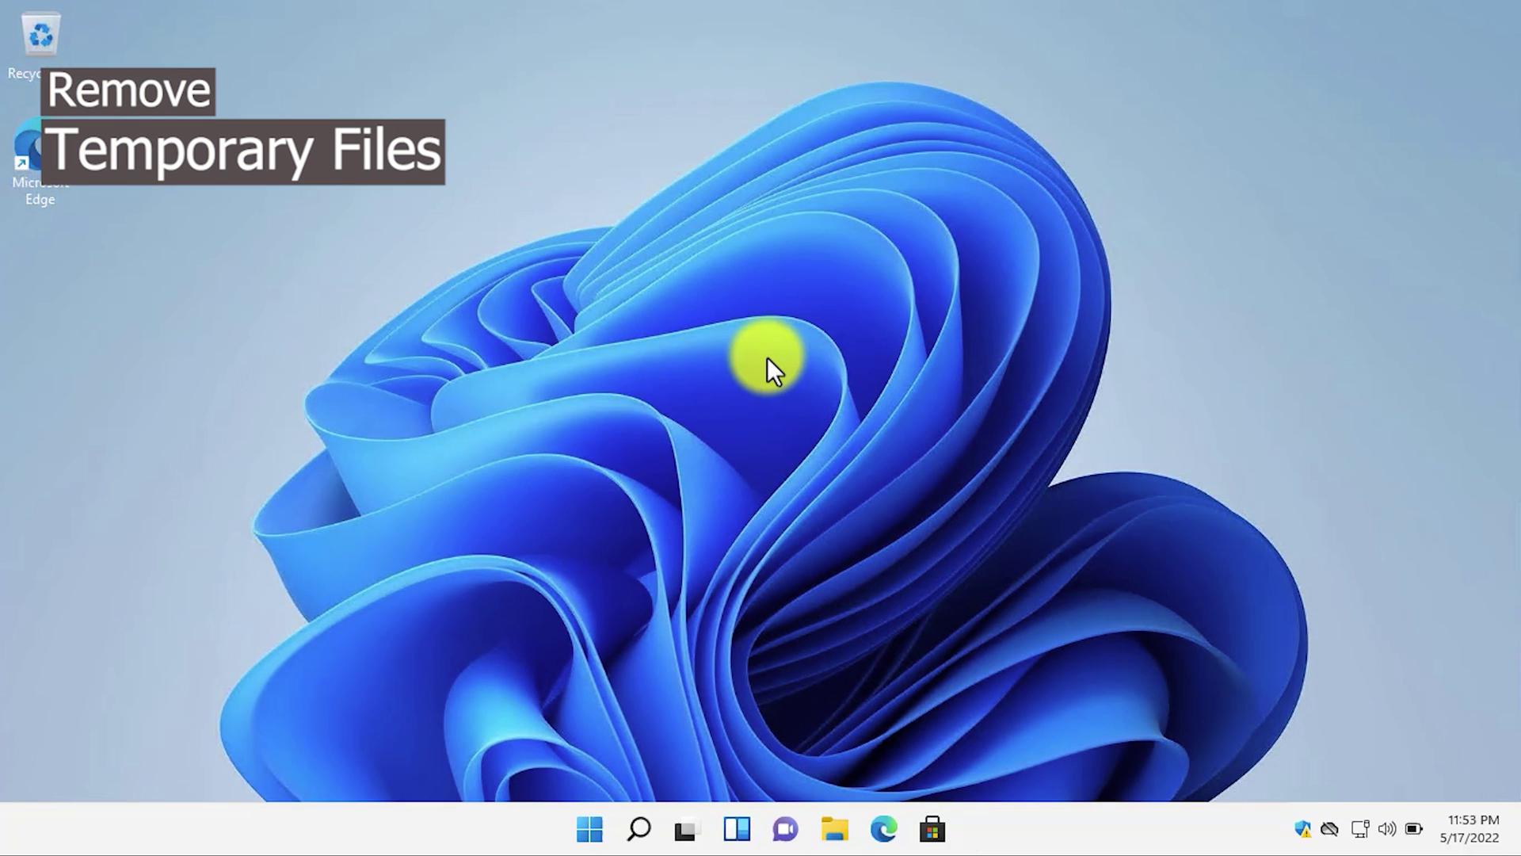
Open the C: drive's Temporary files list under System > Storage in Settings
right_click(593, 834)
left_click(565, 596)
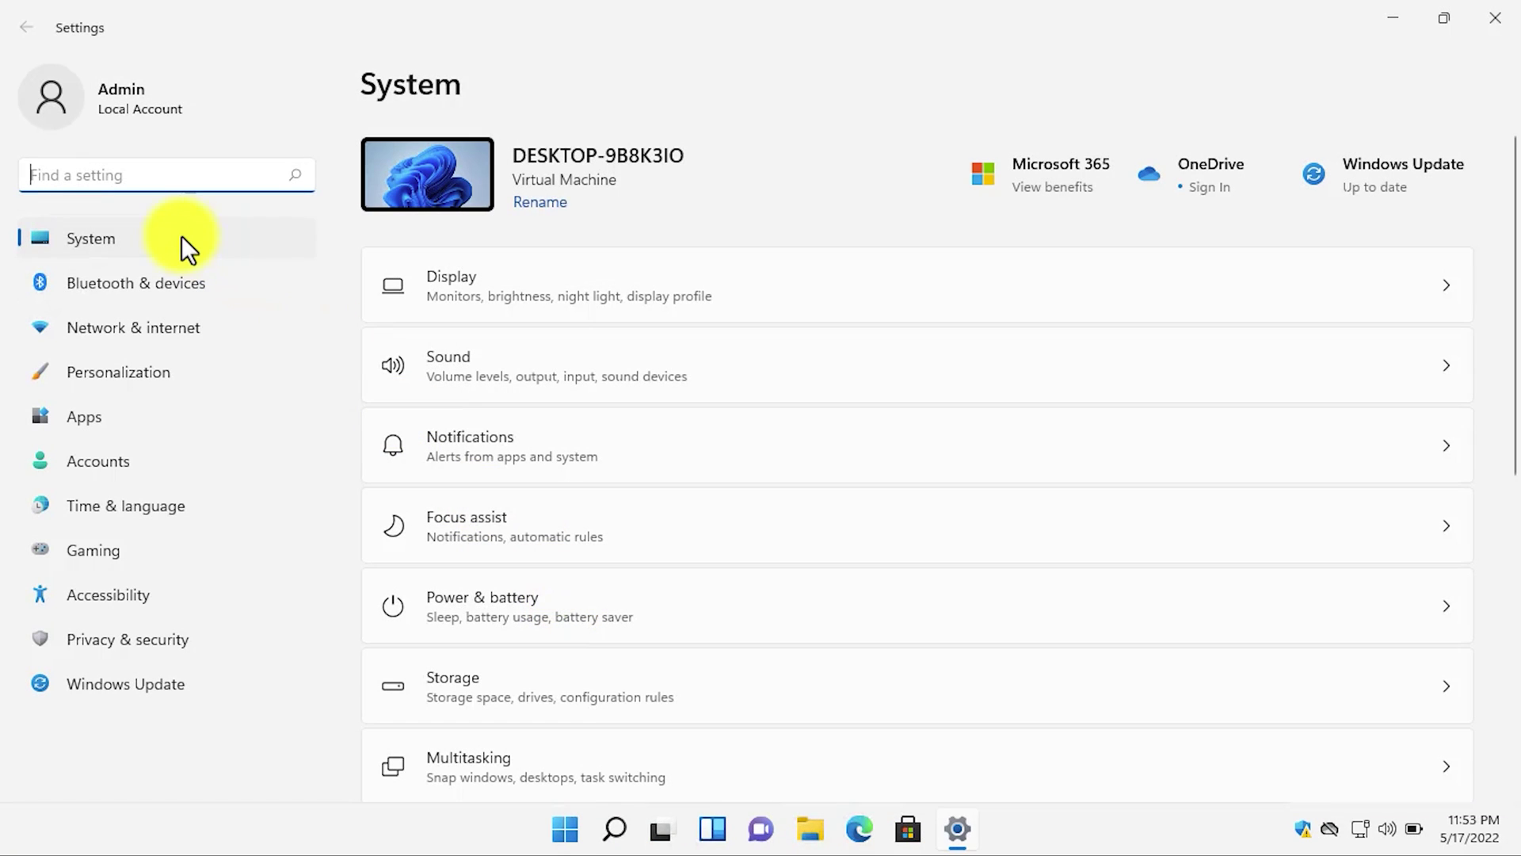
left_click(103, 235)
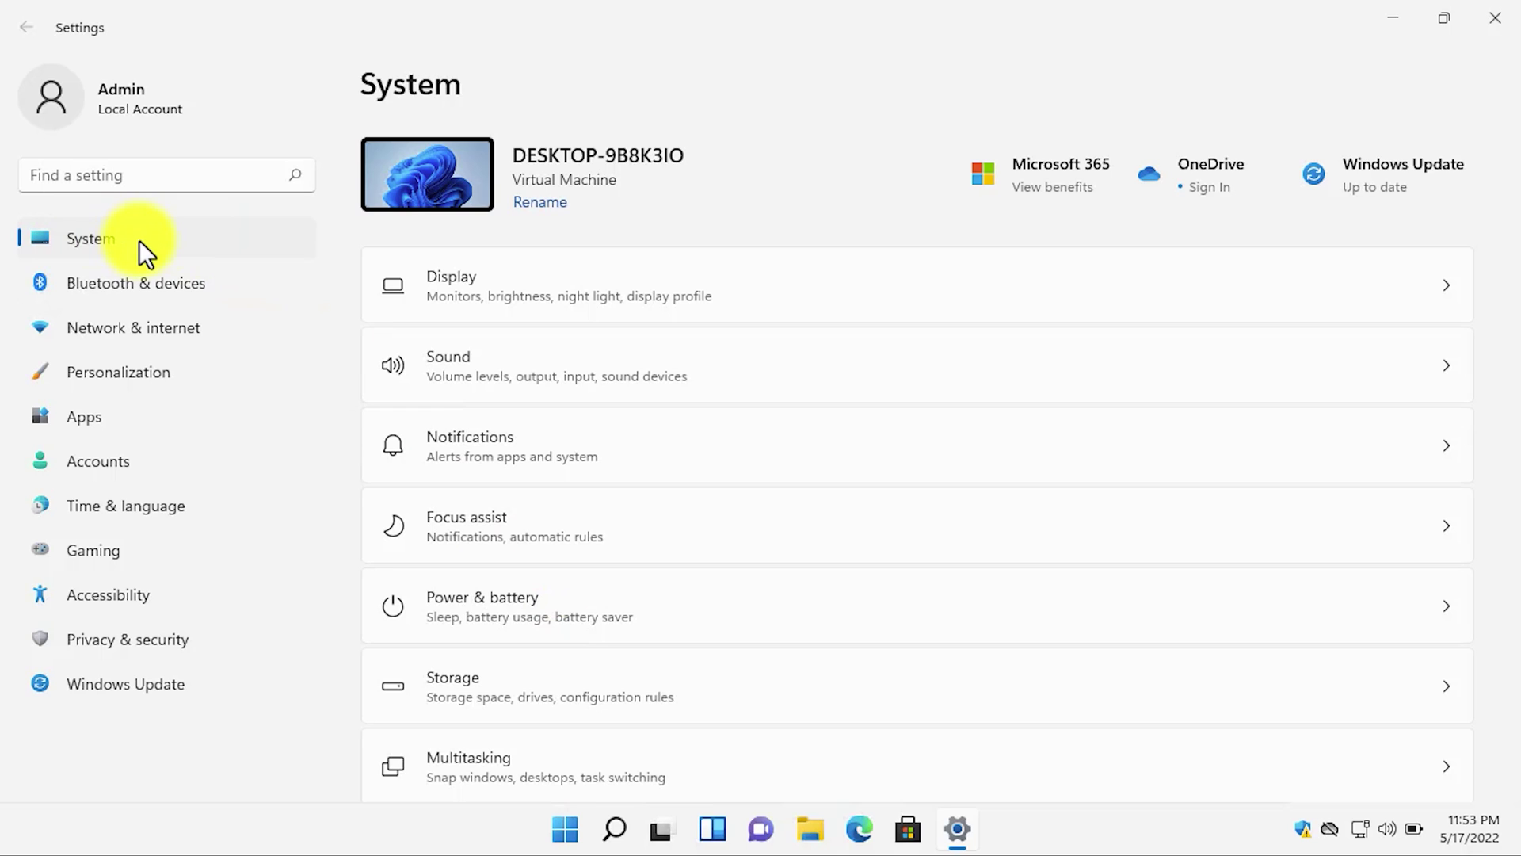
left_click(501, 685)
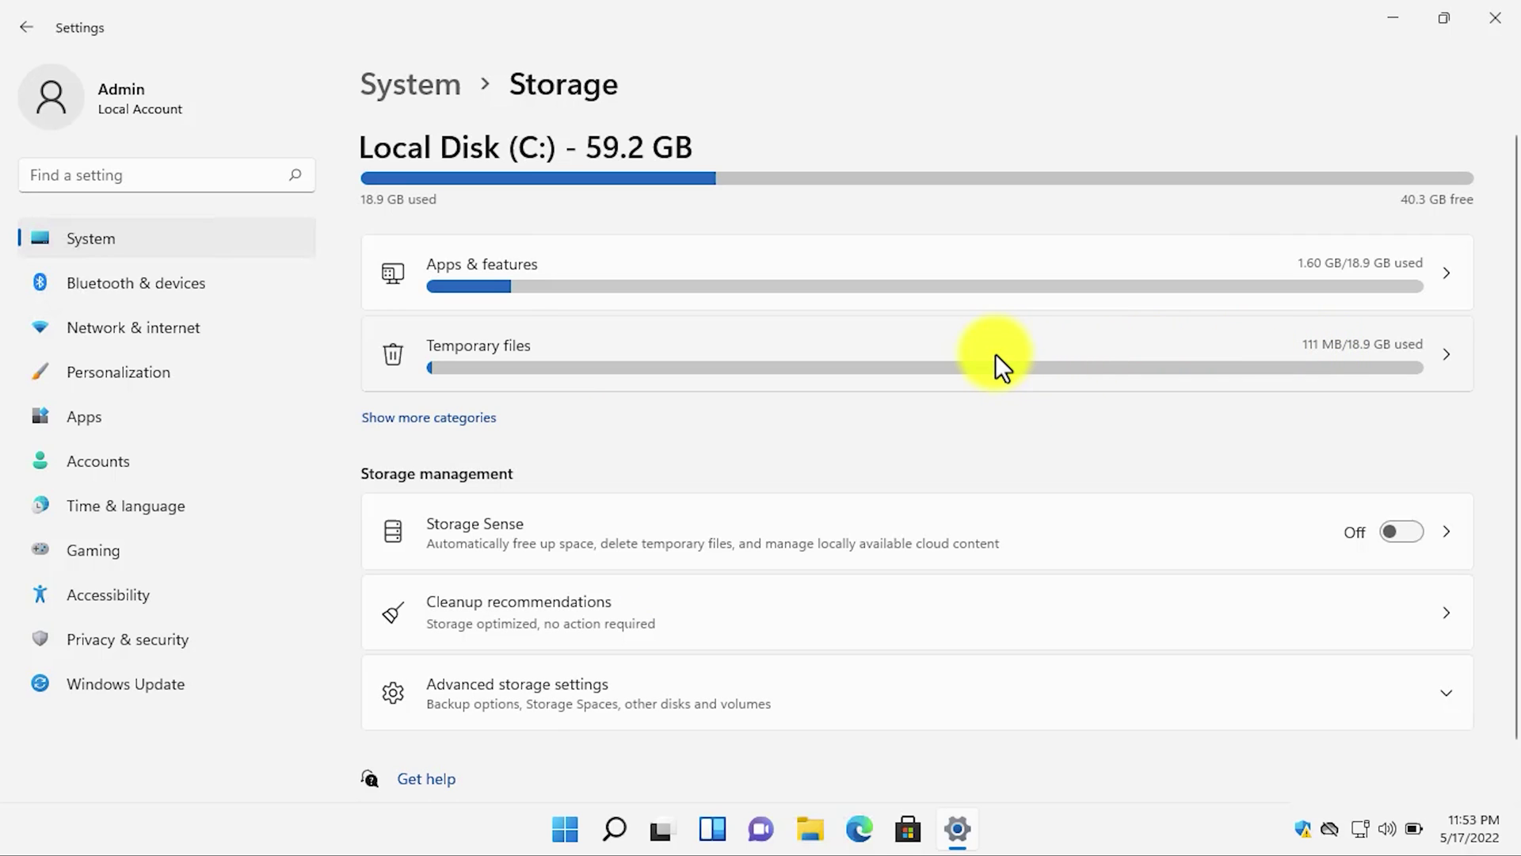
left_click(913, 360)
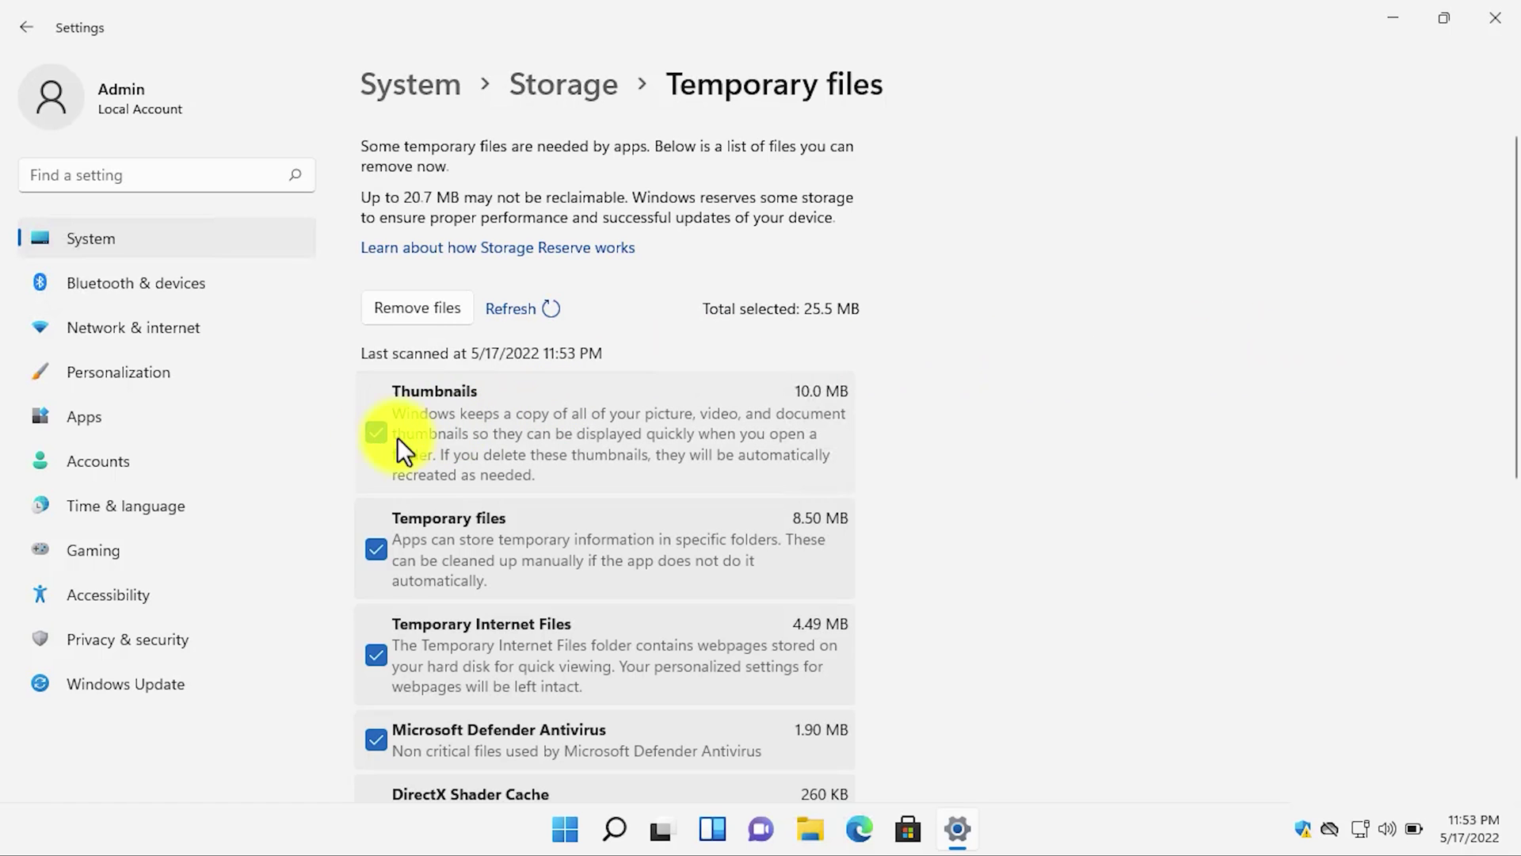
Remove all checked temporary files, including Thumbnails and Temporary files, and confirm deletion
left_click(376, 434)
left_click(375, 435)
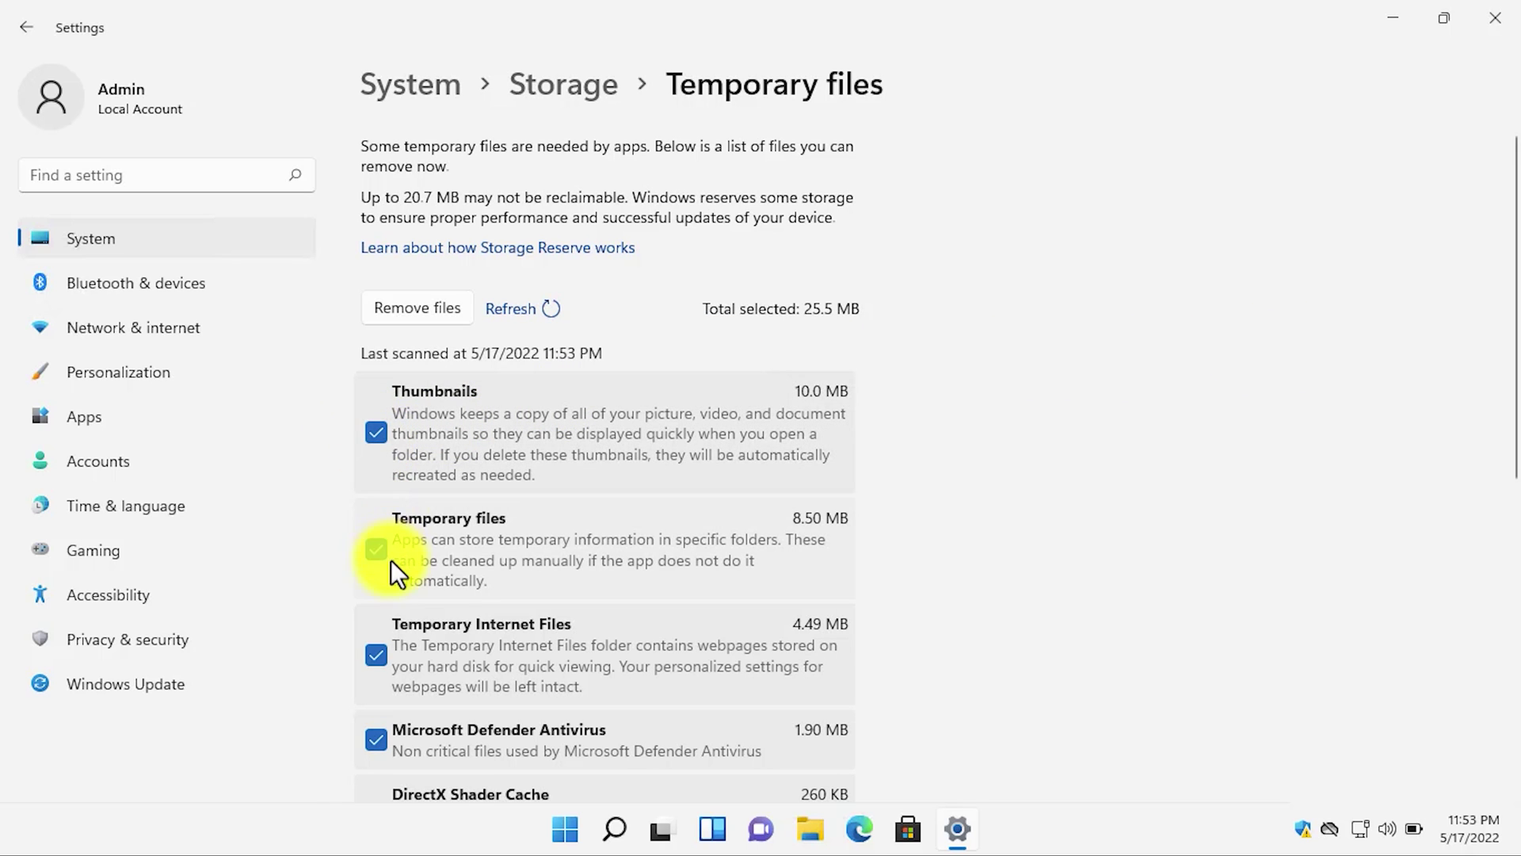
left_click(377, 555)
left_click(378, 548)
scroll(389, 563, "down", 3)
scroll(395, 582, "down", 3)
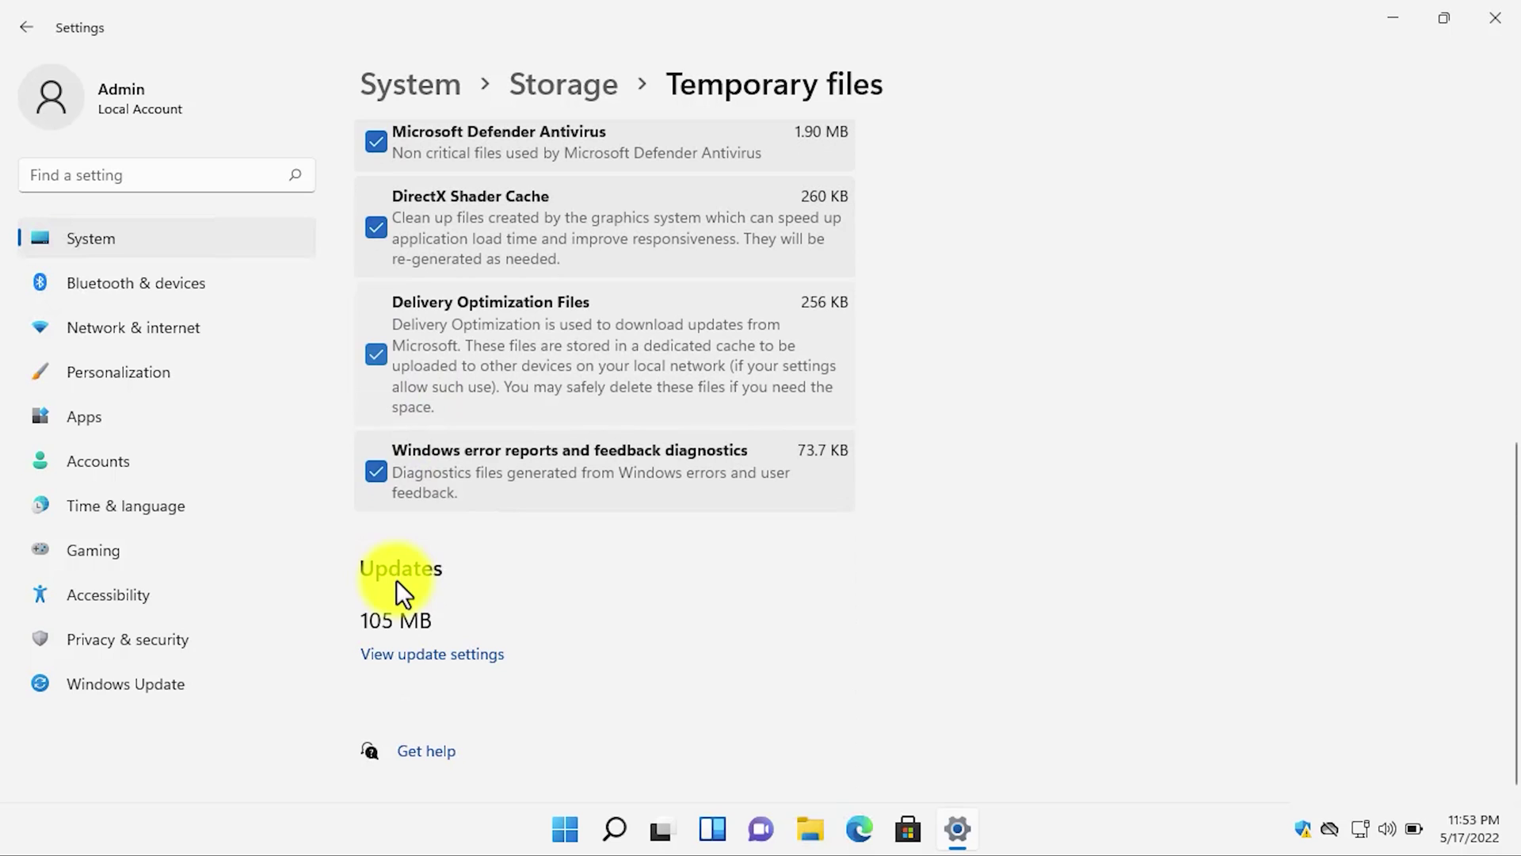
scroll(507, 538, "up", 5)
scroll(509, 537, "up", 1)
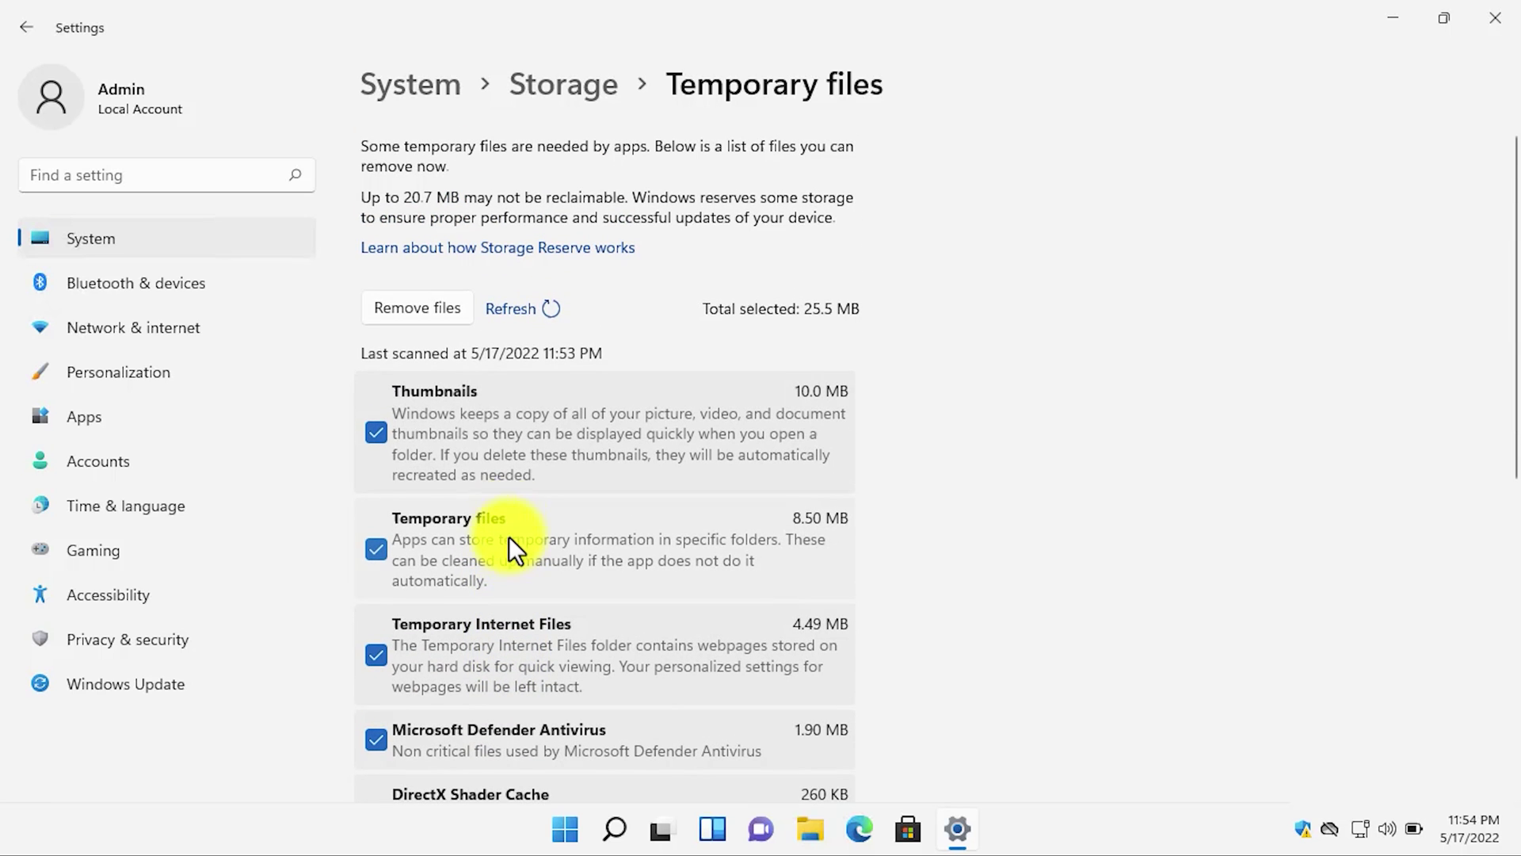
left_click(412, 305)
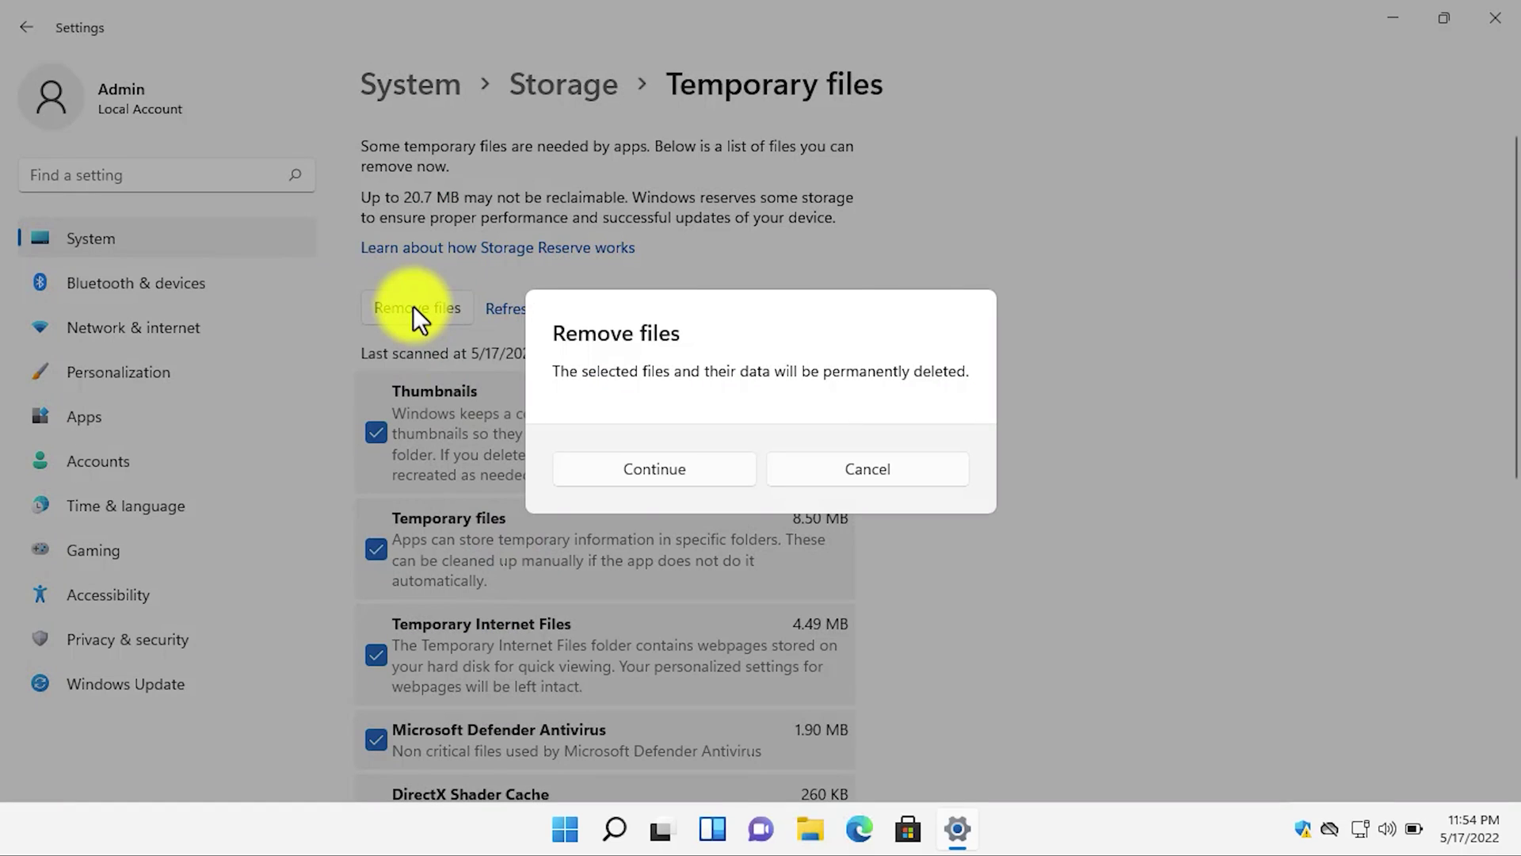
left_click(670, 468)
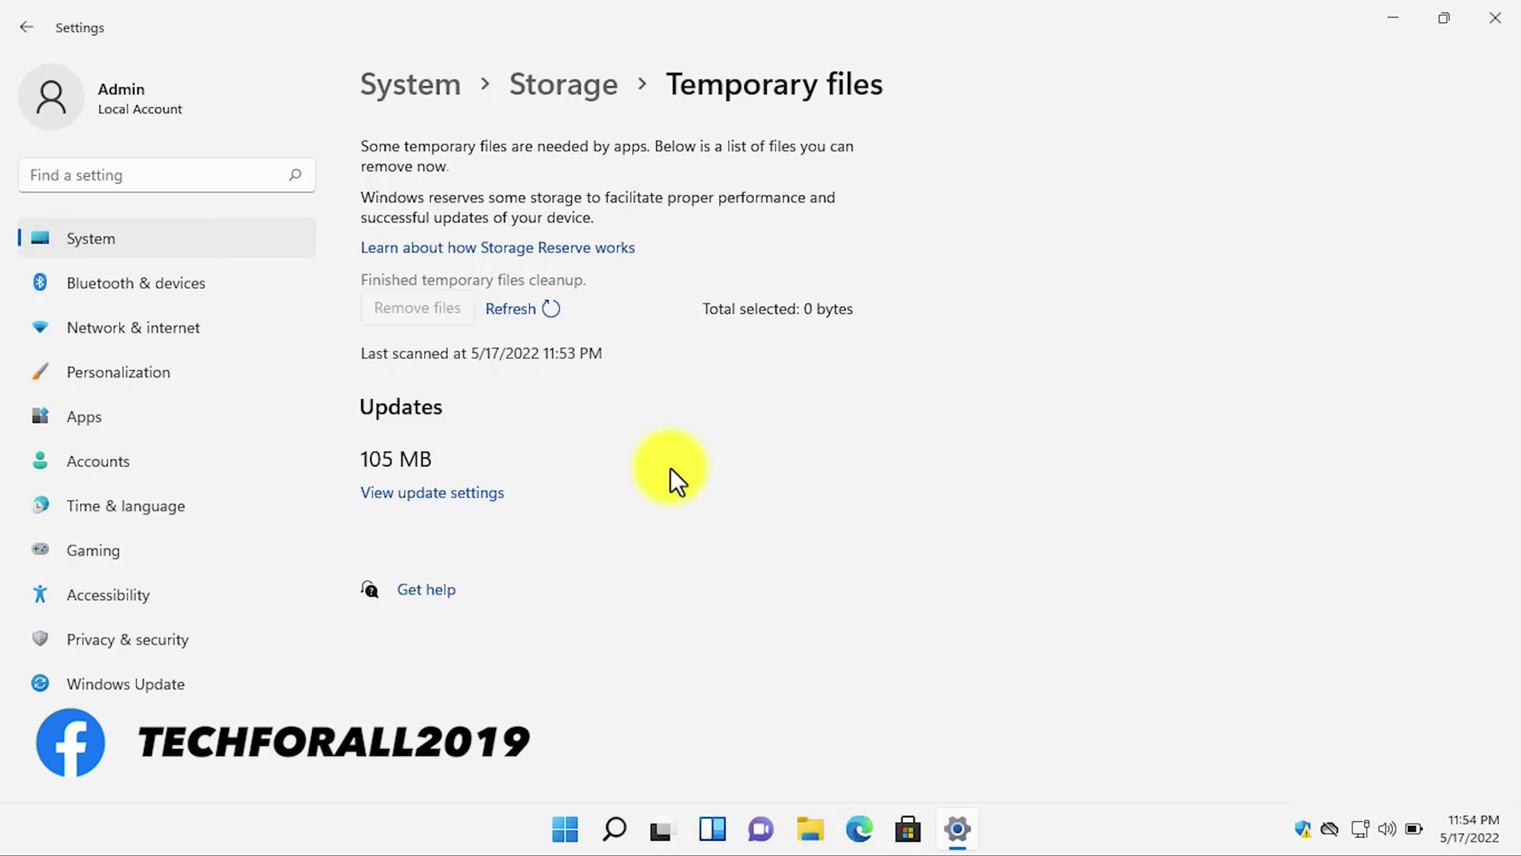
Return to System > Storage and open the Storage Sense settings page
left_click(141, 252)
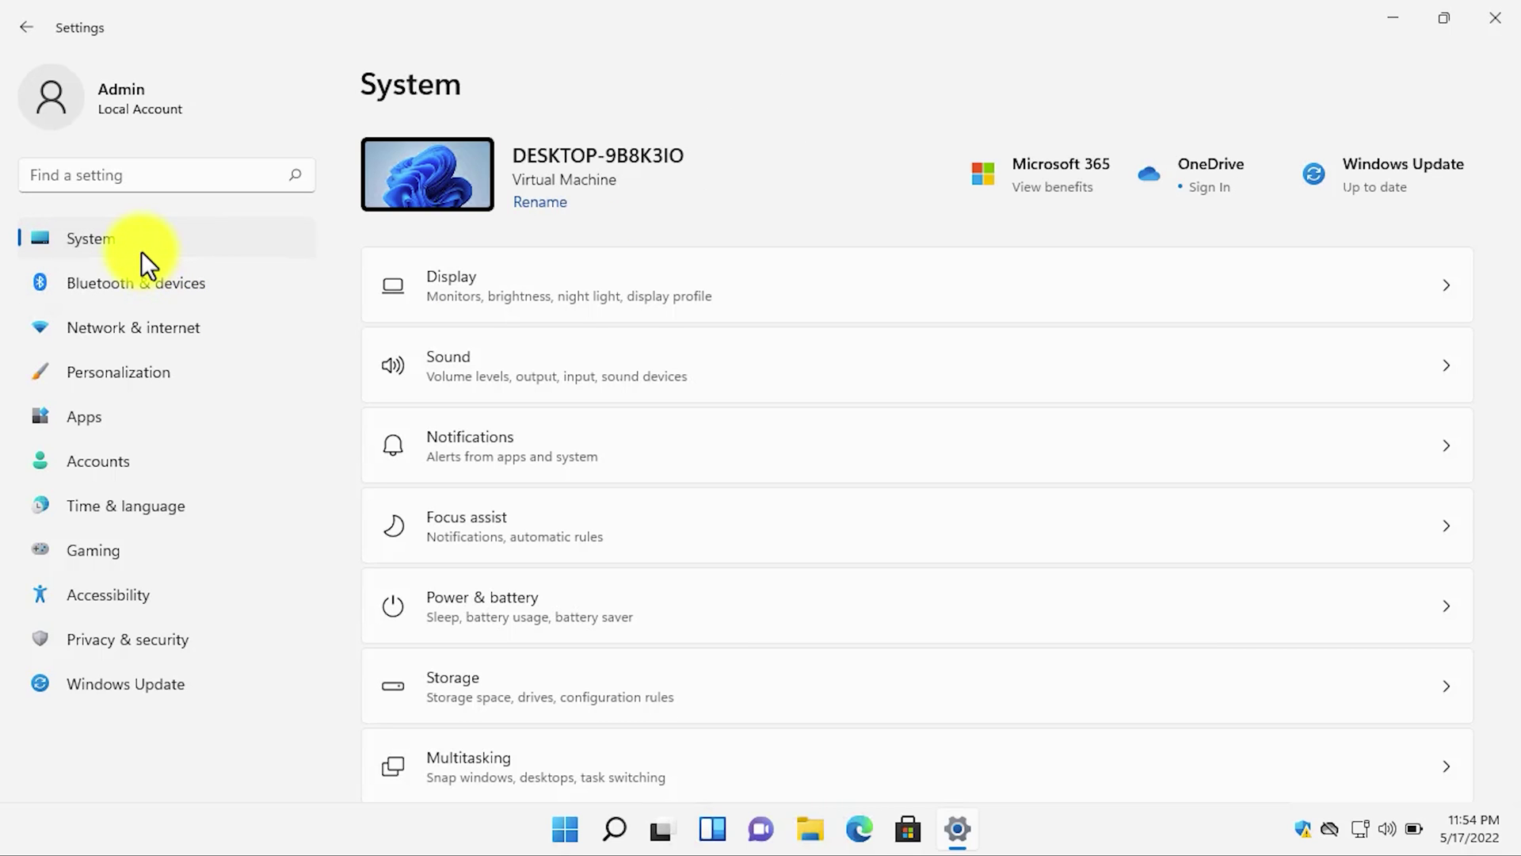
left_click(464, 676)
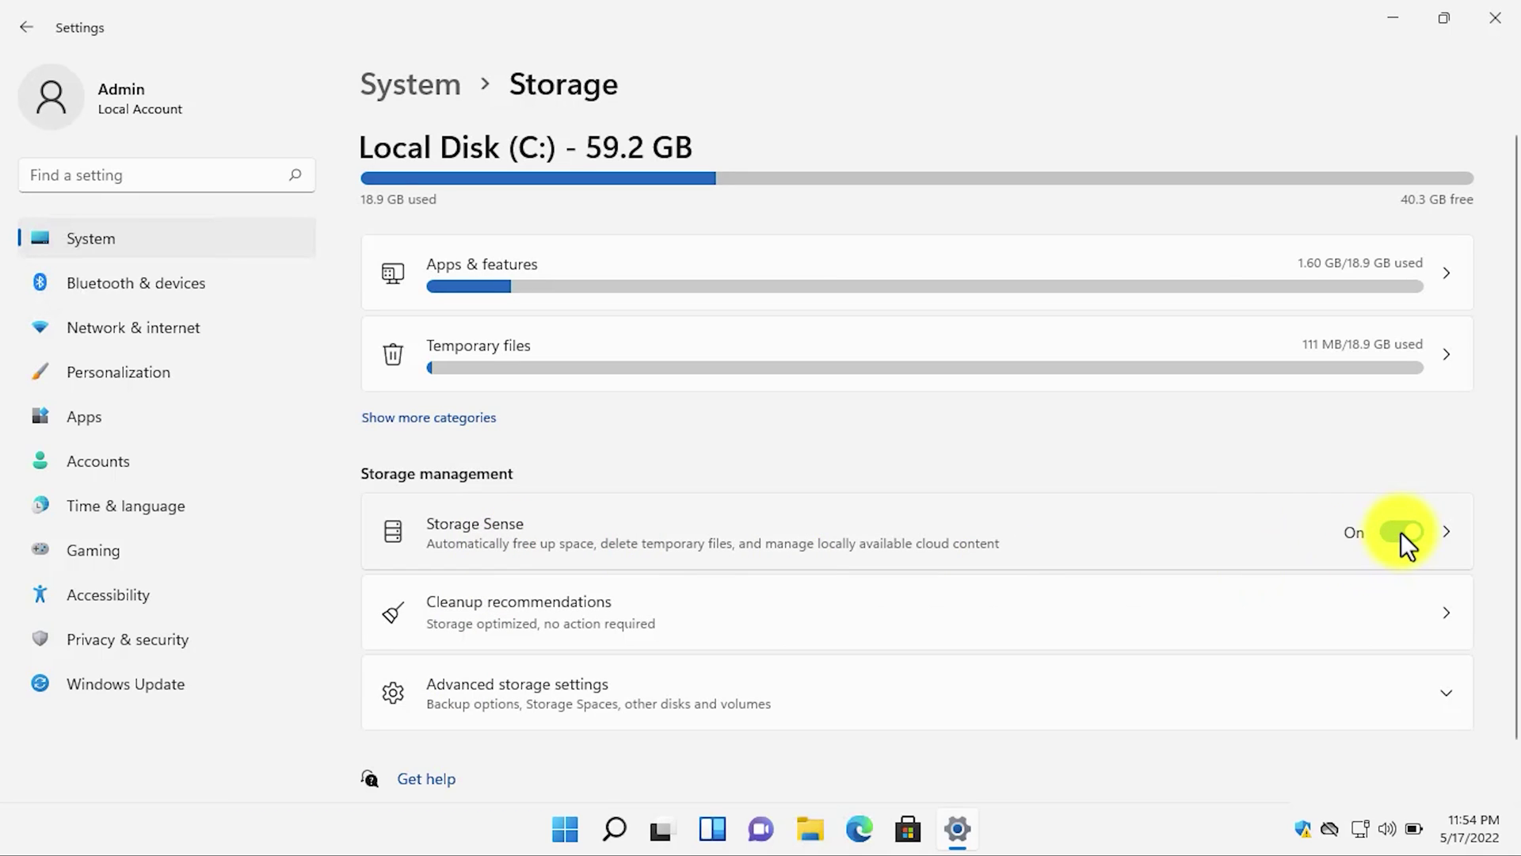
left_click(1447, 532)
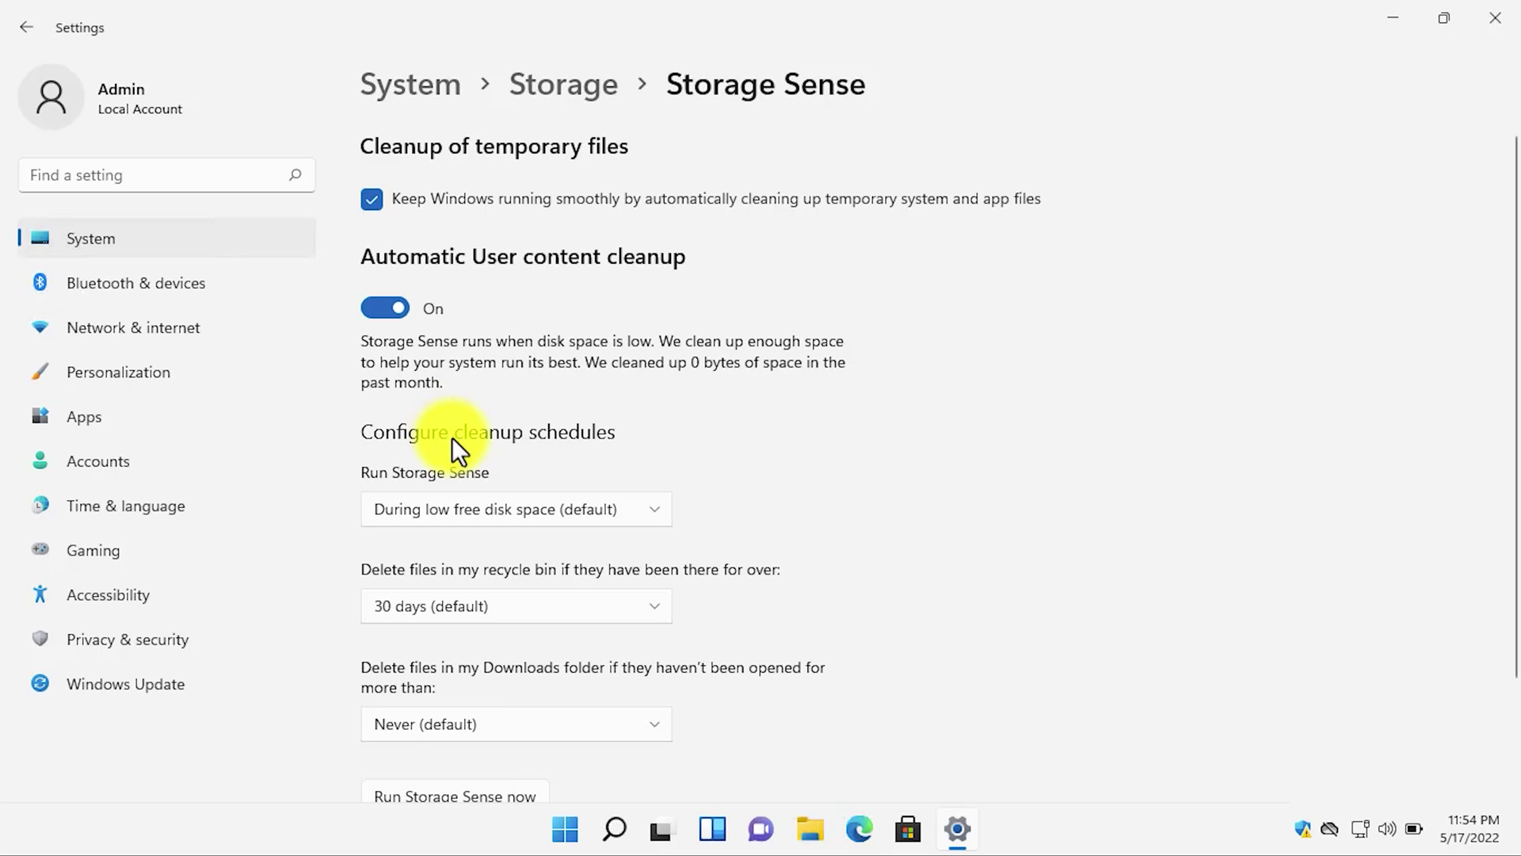
Run Storage Sense on low disk space; delete recycle bin files after 60 days, unopened Downloads after 14
left_click(462, 511)
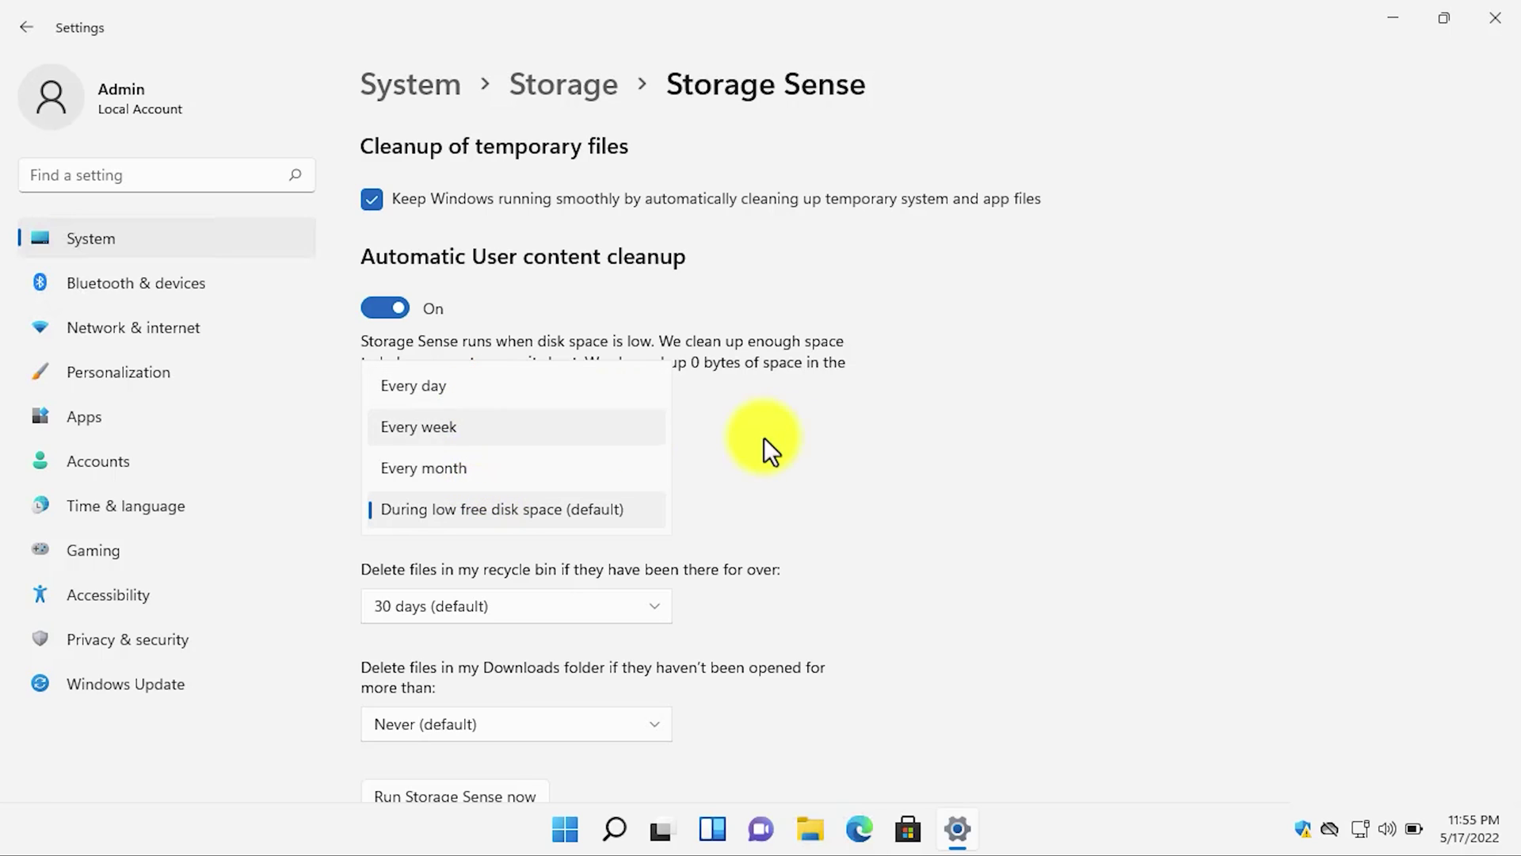
left_click(599, 510)
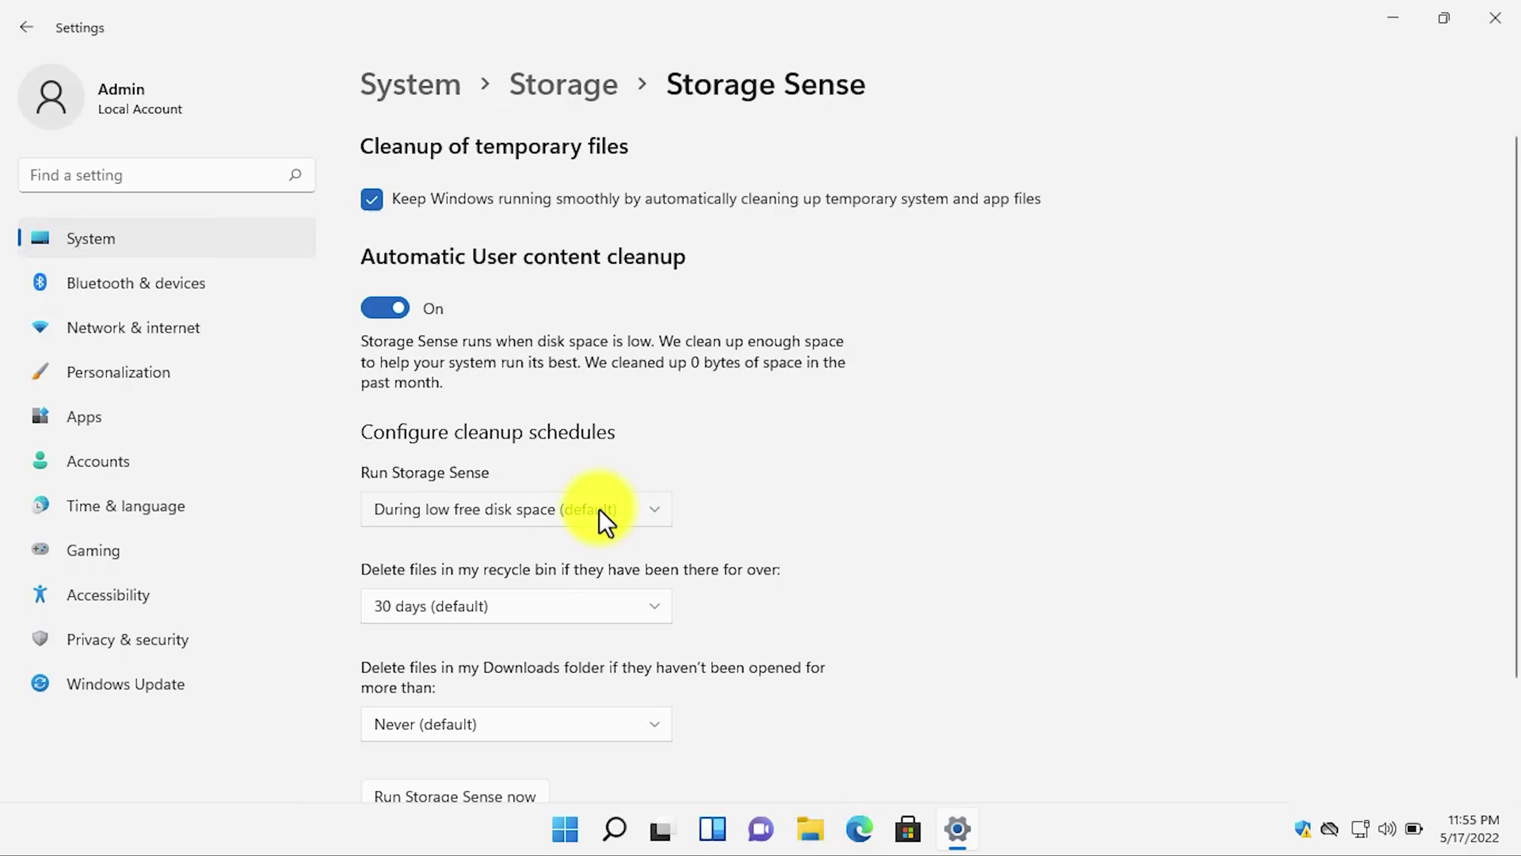
left_click(622, 605)
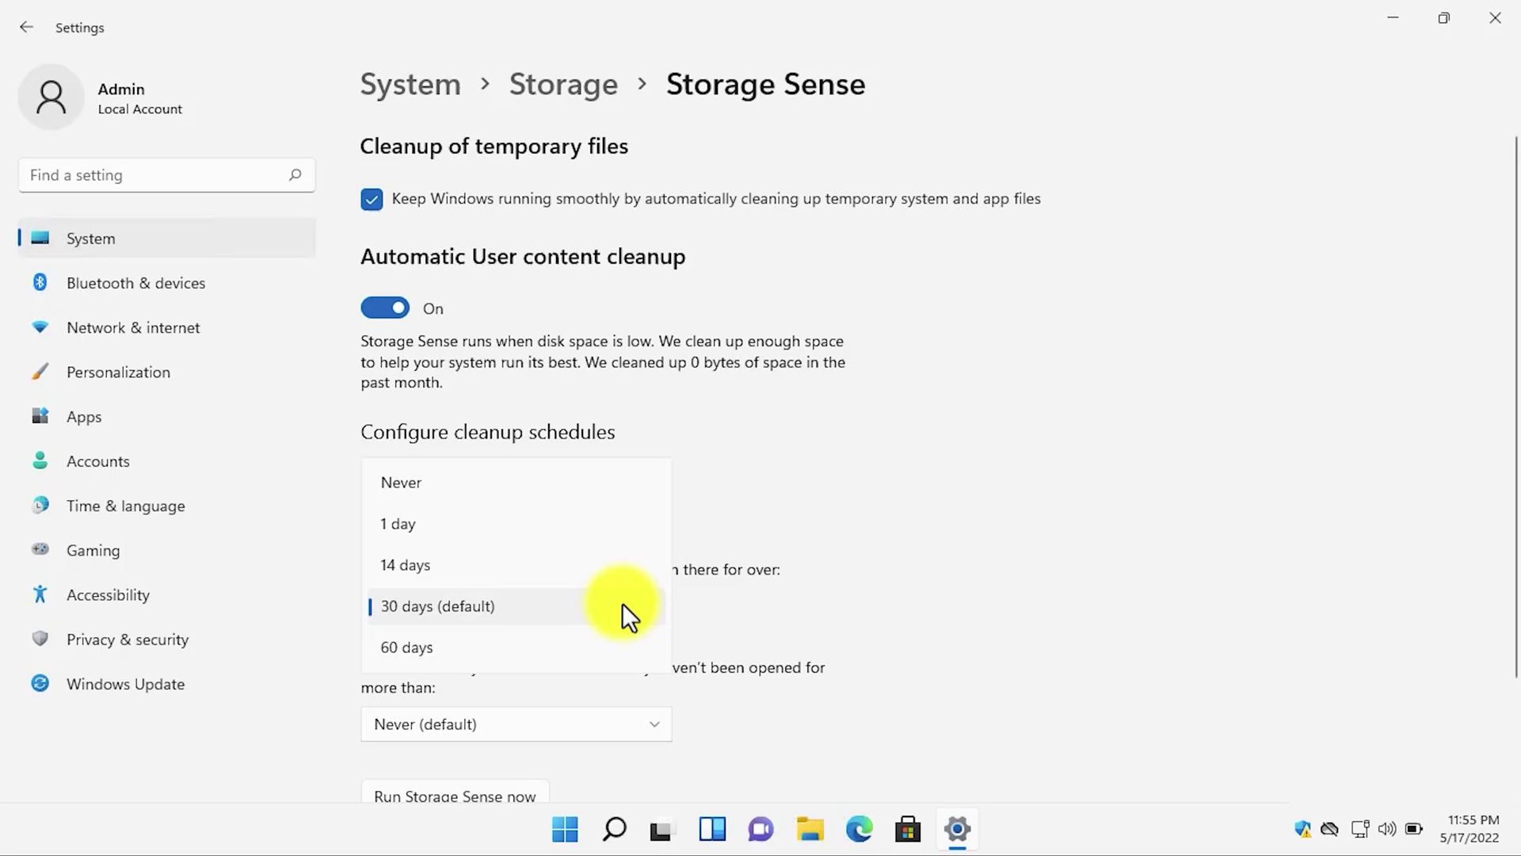
left_click(427, 564)
scroll(542, 564, "down", 4)
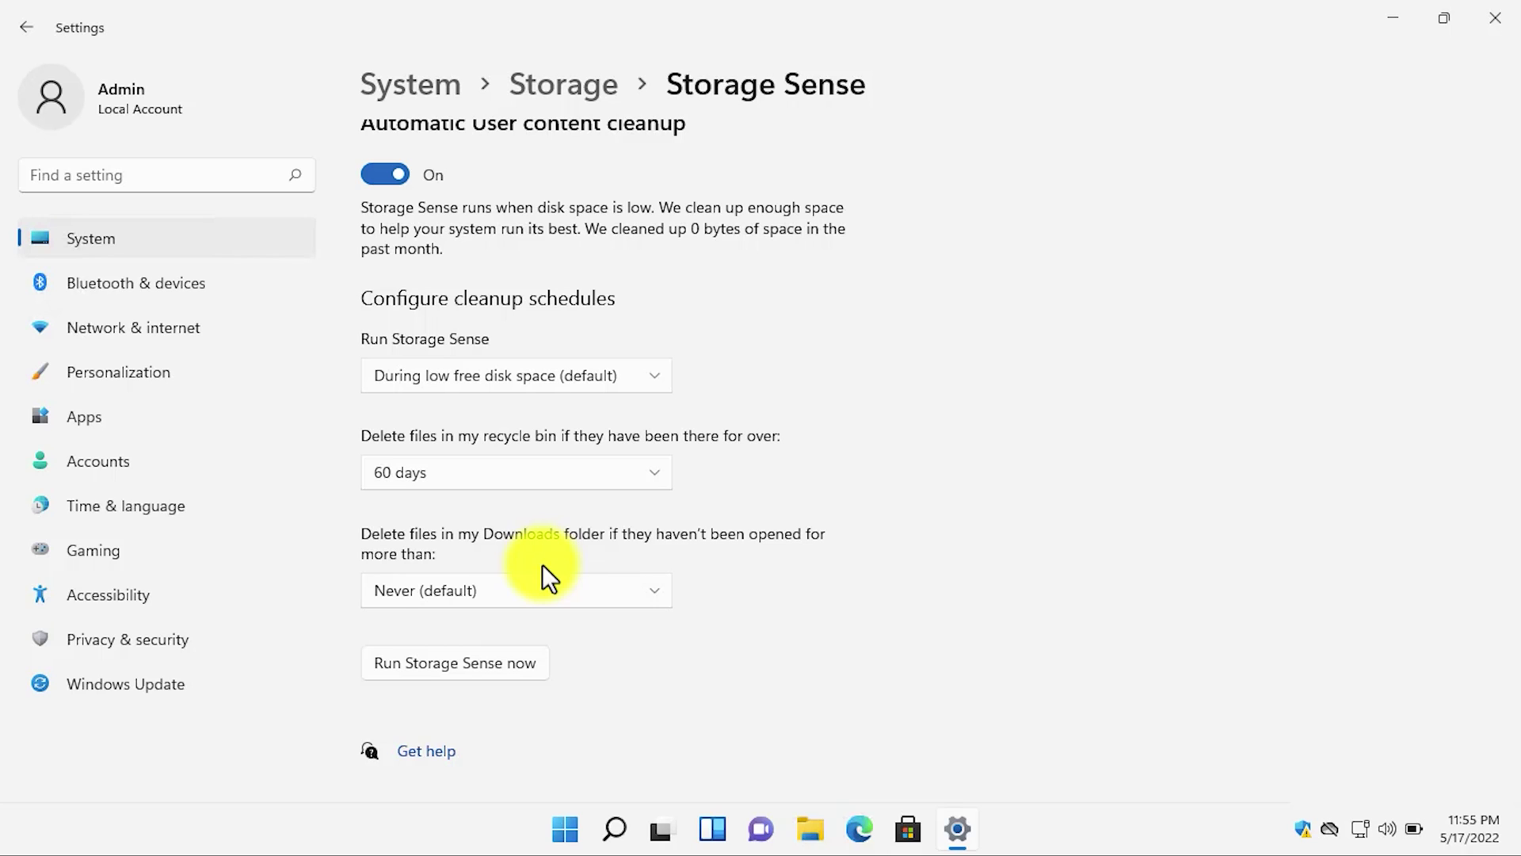
left_click(557, 600)
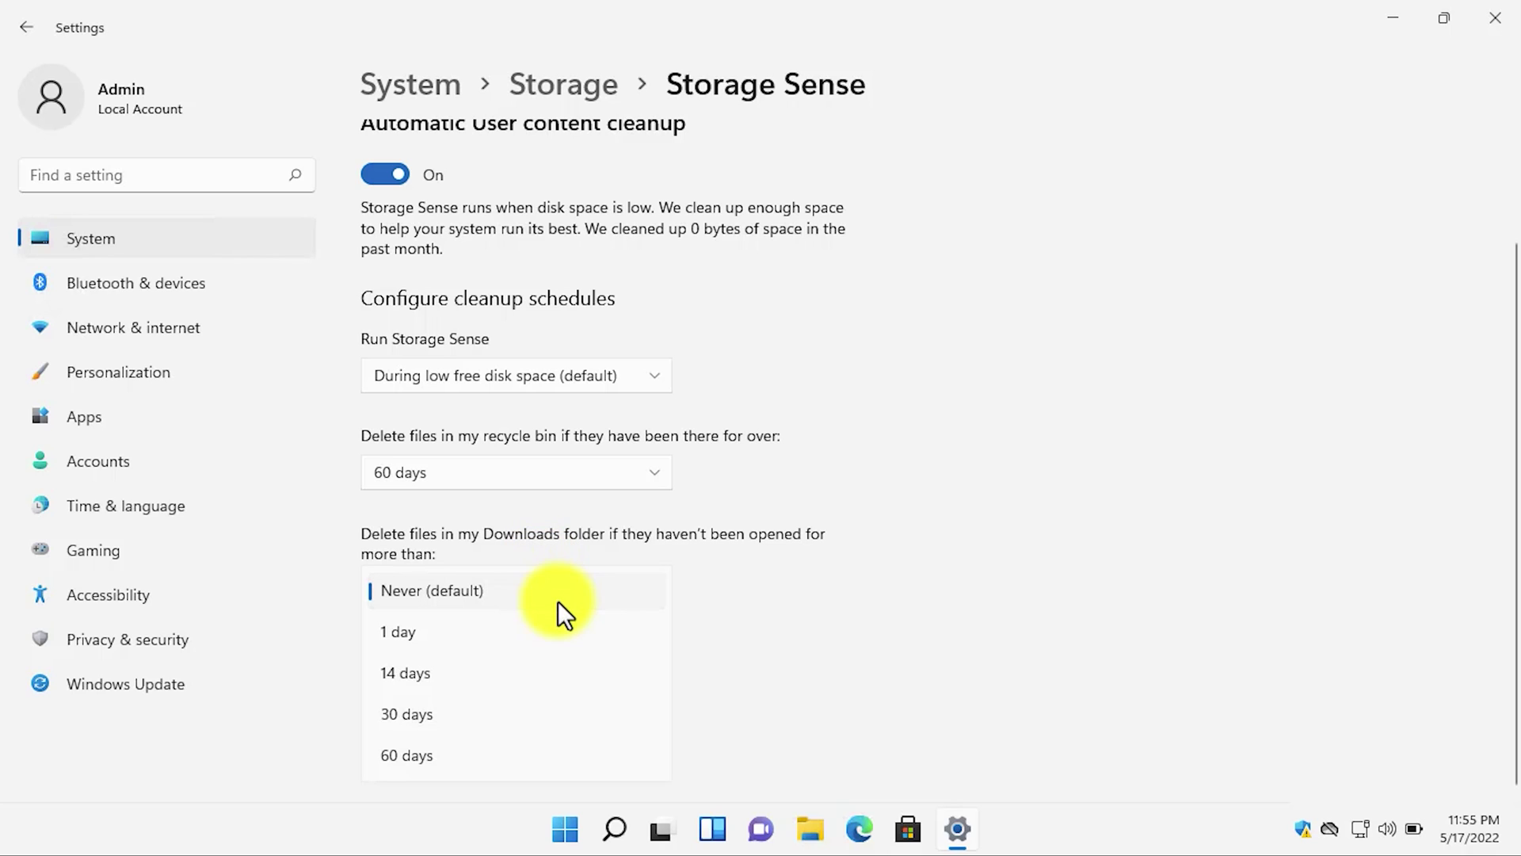
left_click(491, 670)
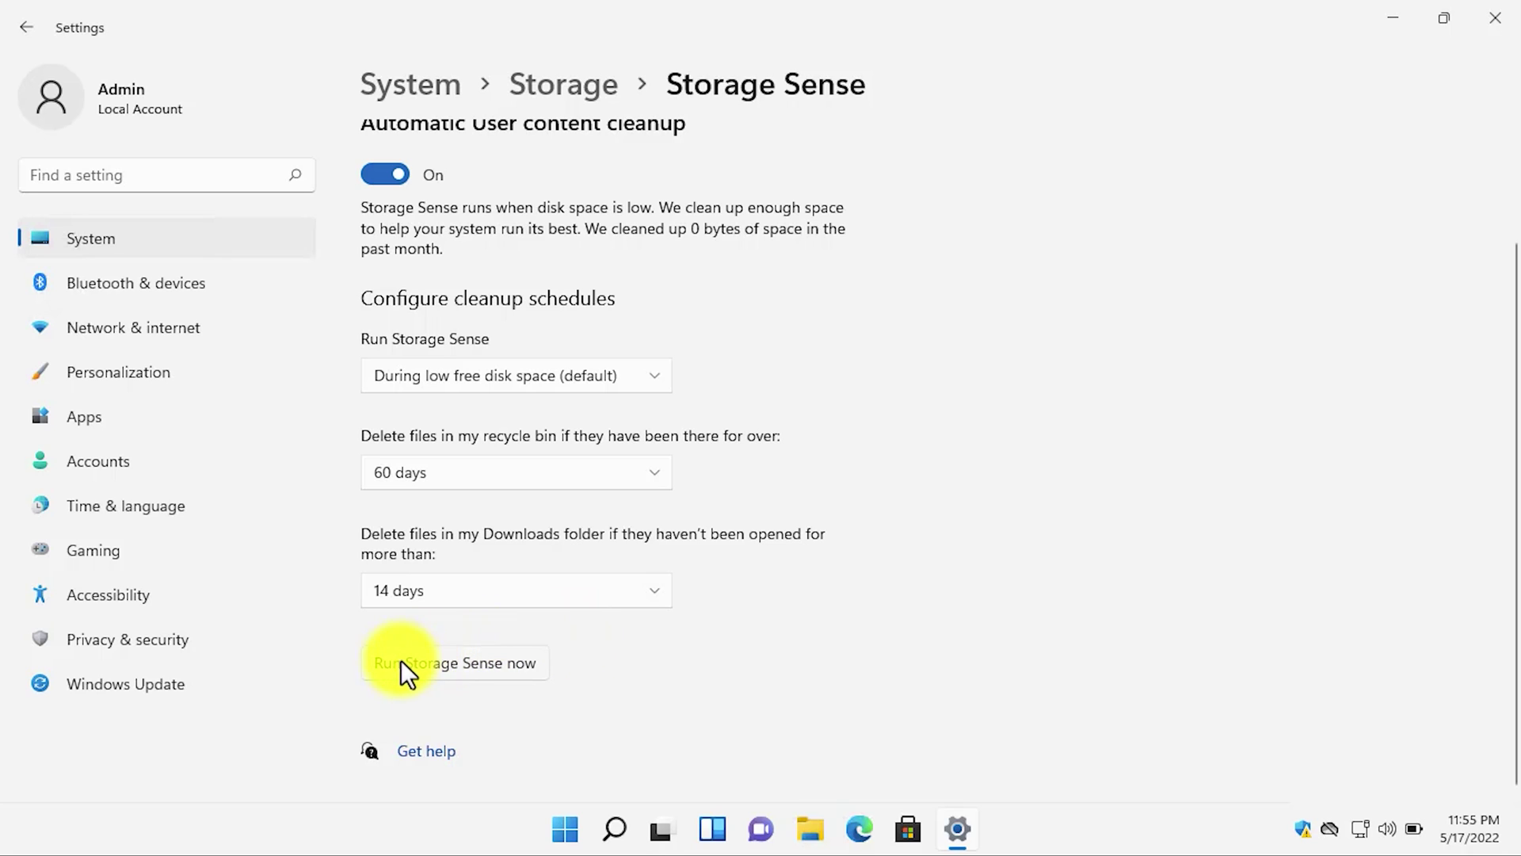
Run a Storage Sense cleanup now, freeing 1.00 MB
left_click(454, 664)
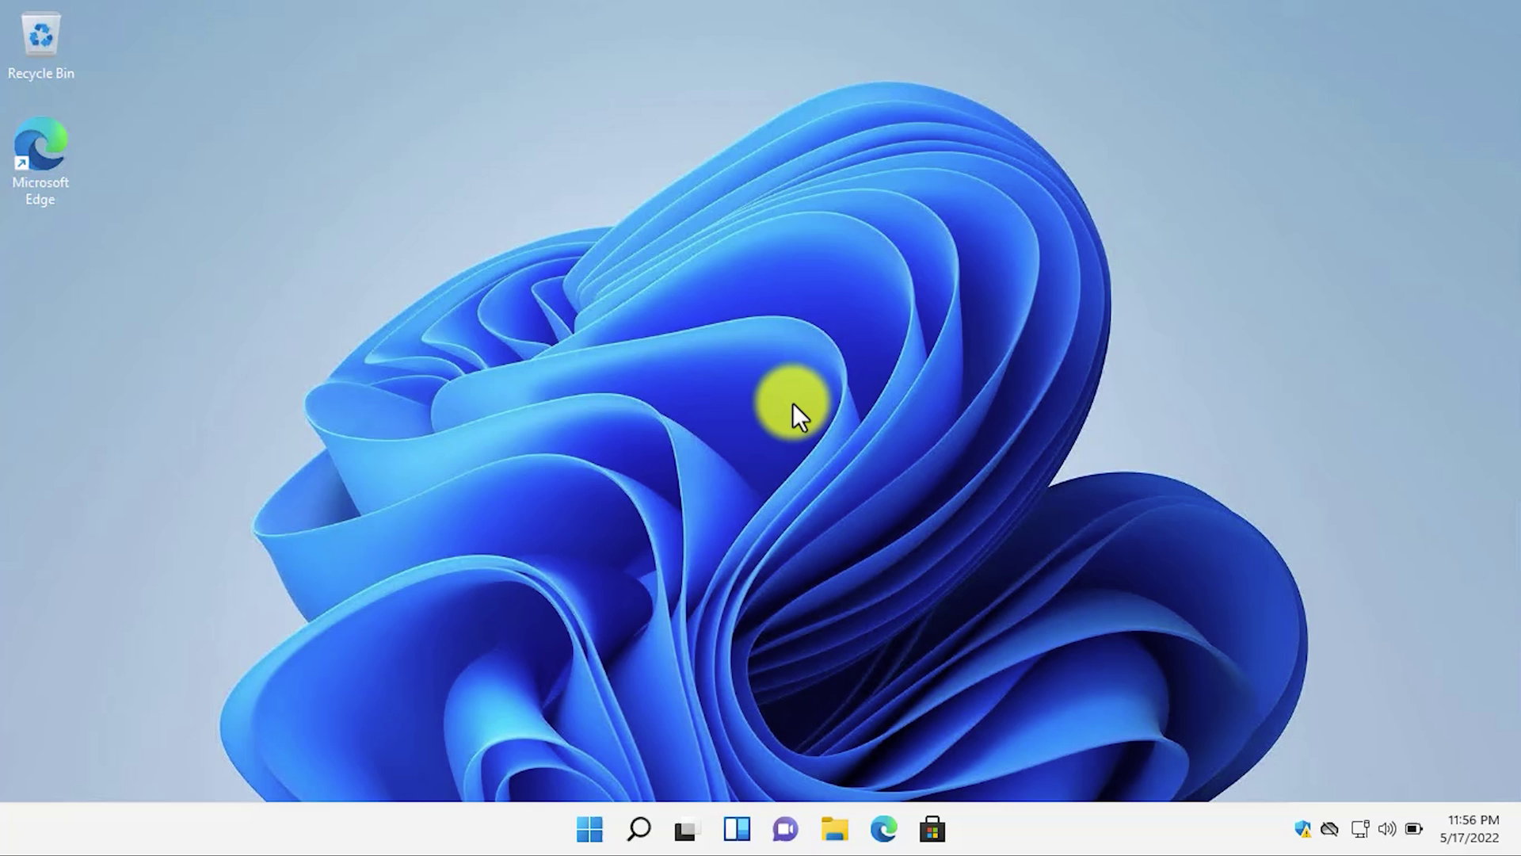
Open Settings to the Apps installed-apps list showing 35 apps
right_click(589, 821)
left_click(564, 599)
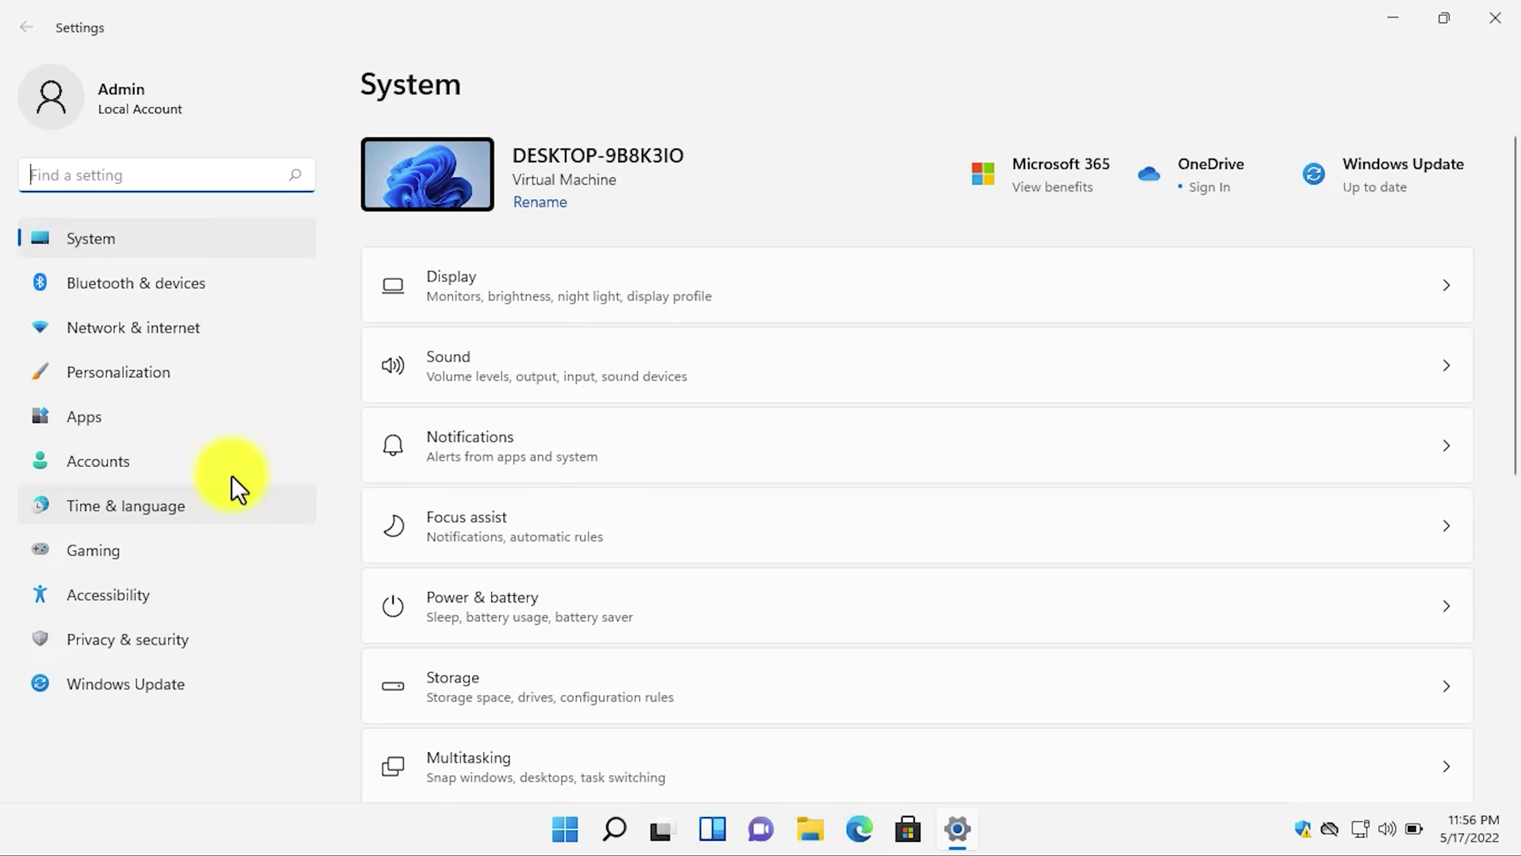
left_click(177, 426)
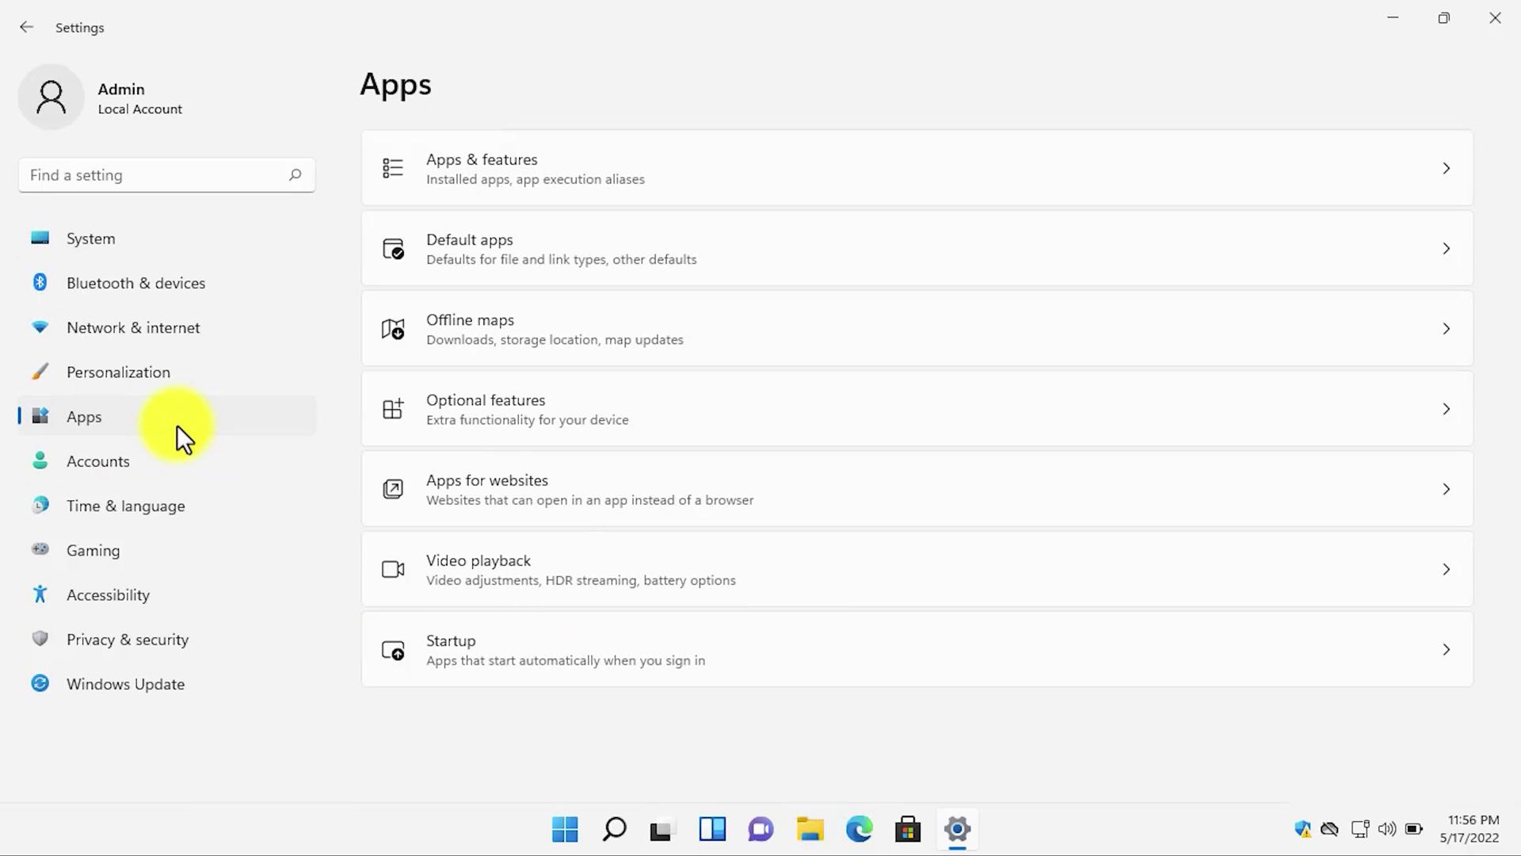
left_click(496, 184)
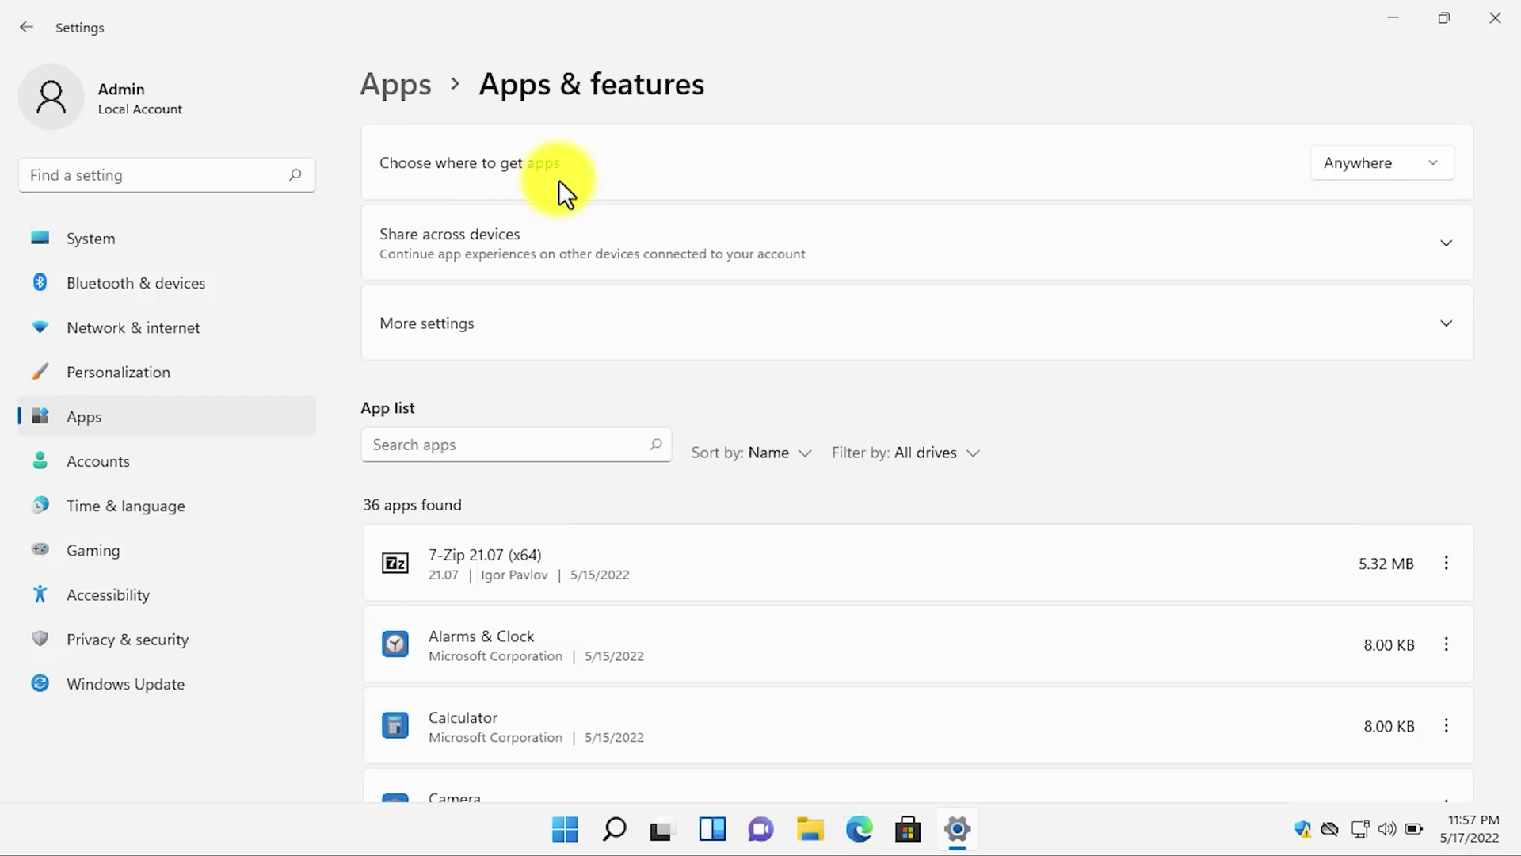
scroll(705, 417, "down", 4)
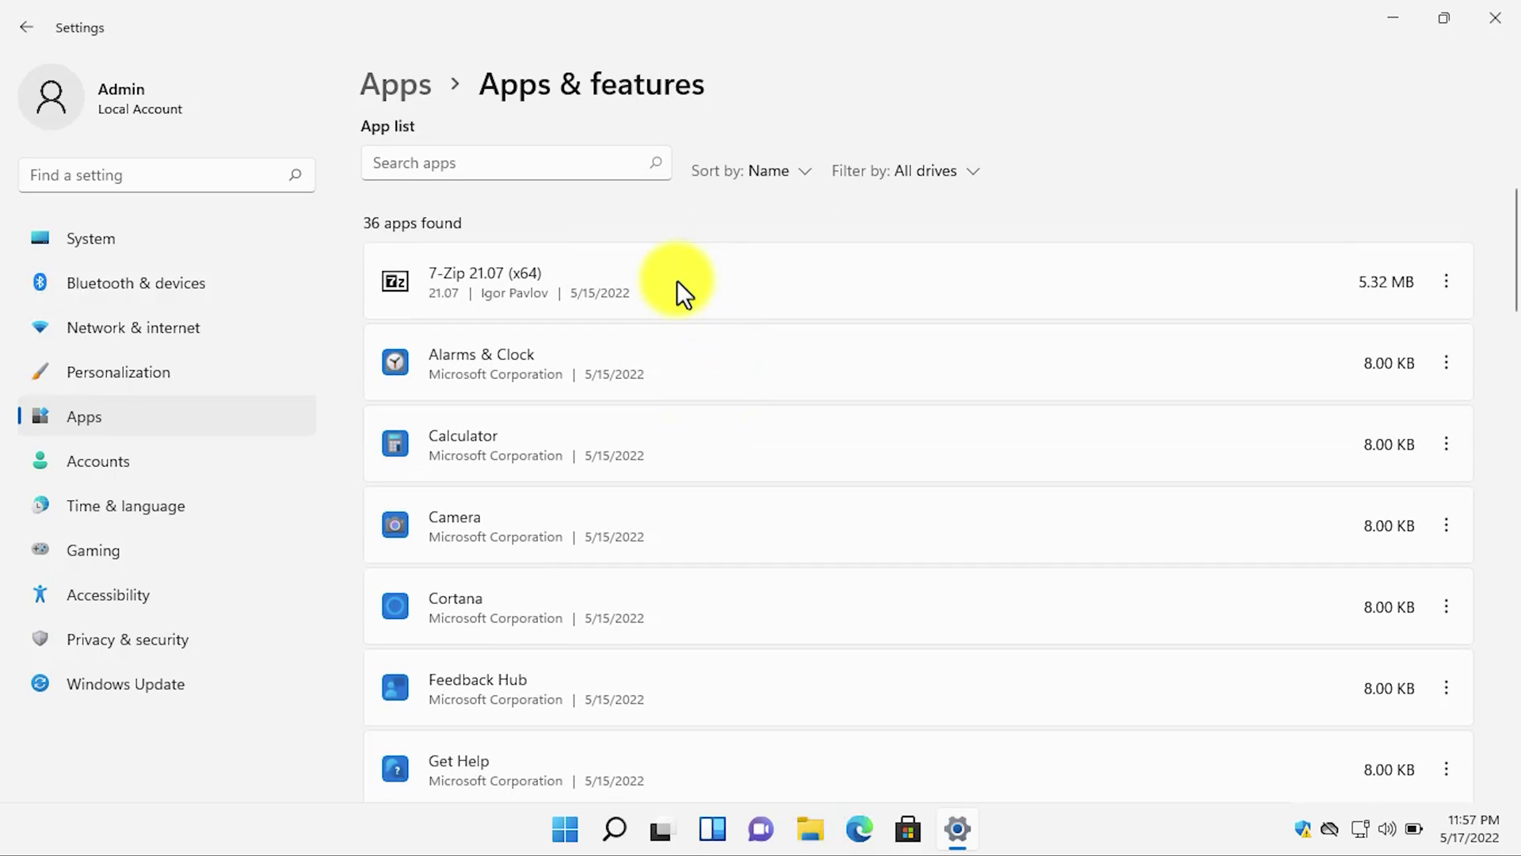
Uninstall 7-Zip 21.07 (x64) from C:\Program Files\7-Zip and dismiss the uninstaller
left_click(1446, 284)
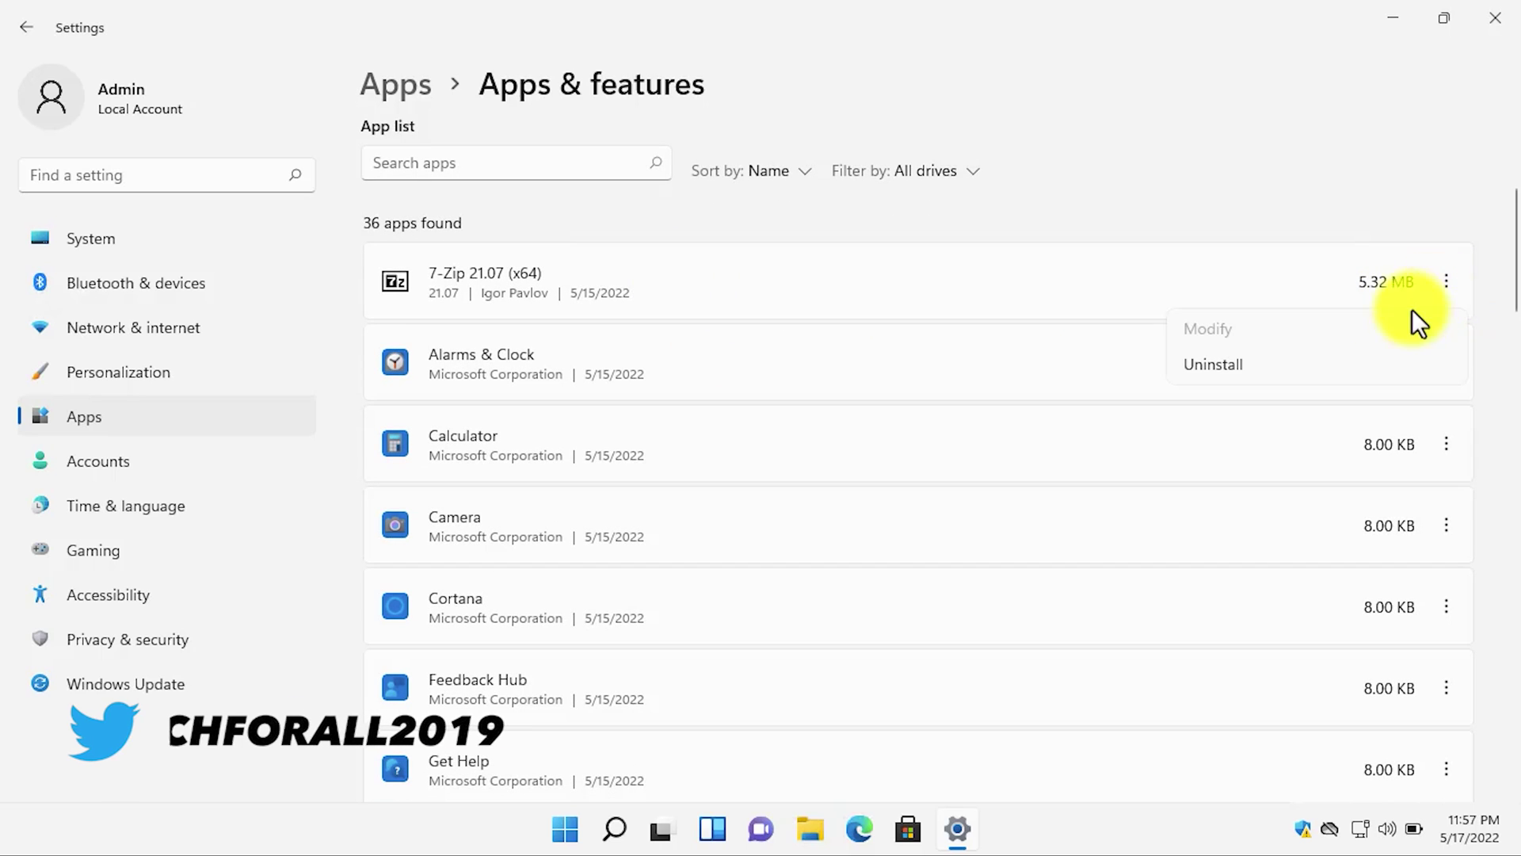
left_click(1269, 372)
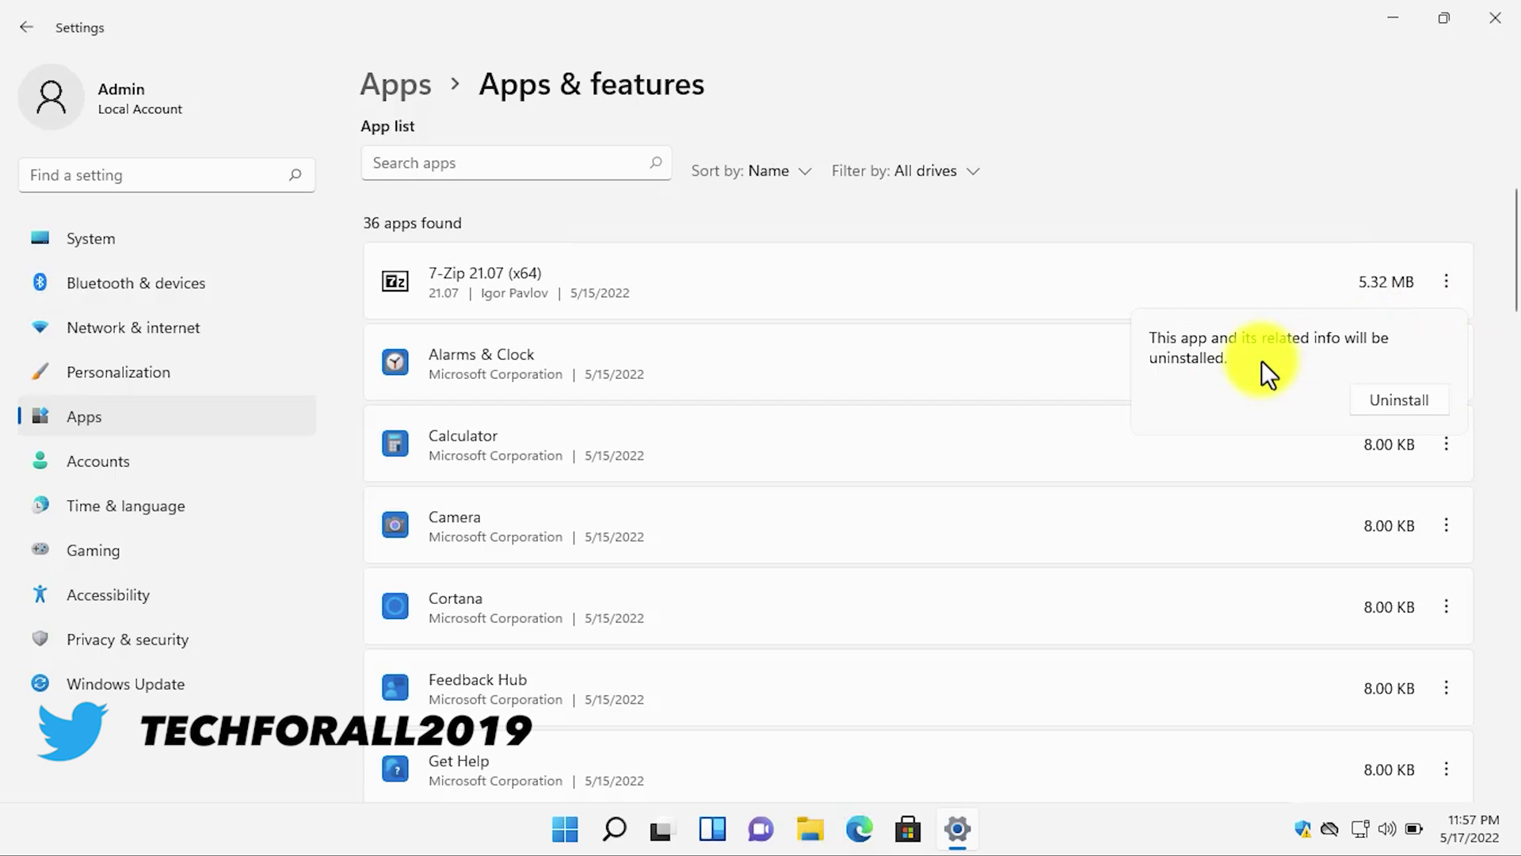
left_click(1399, 401)
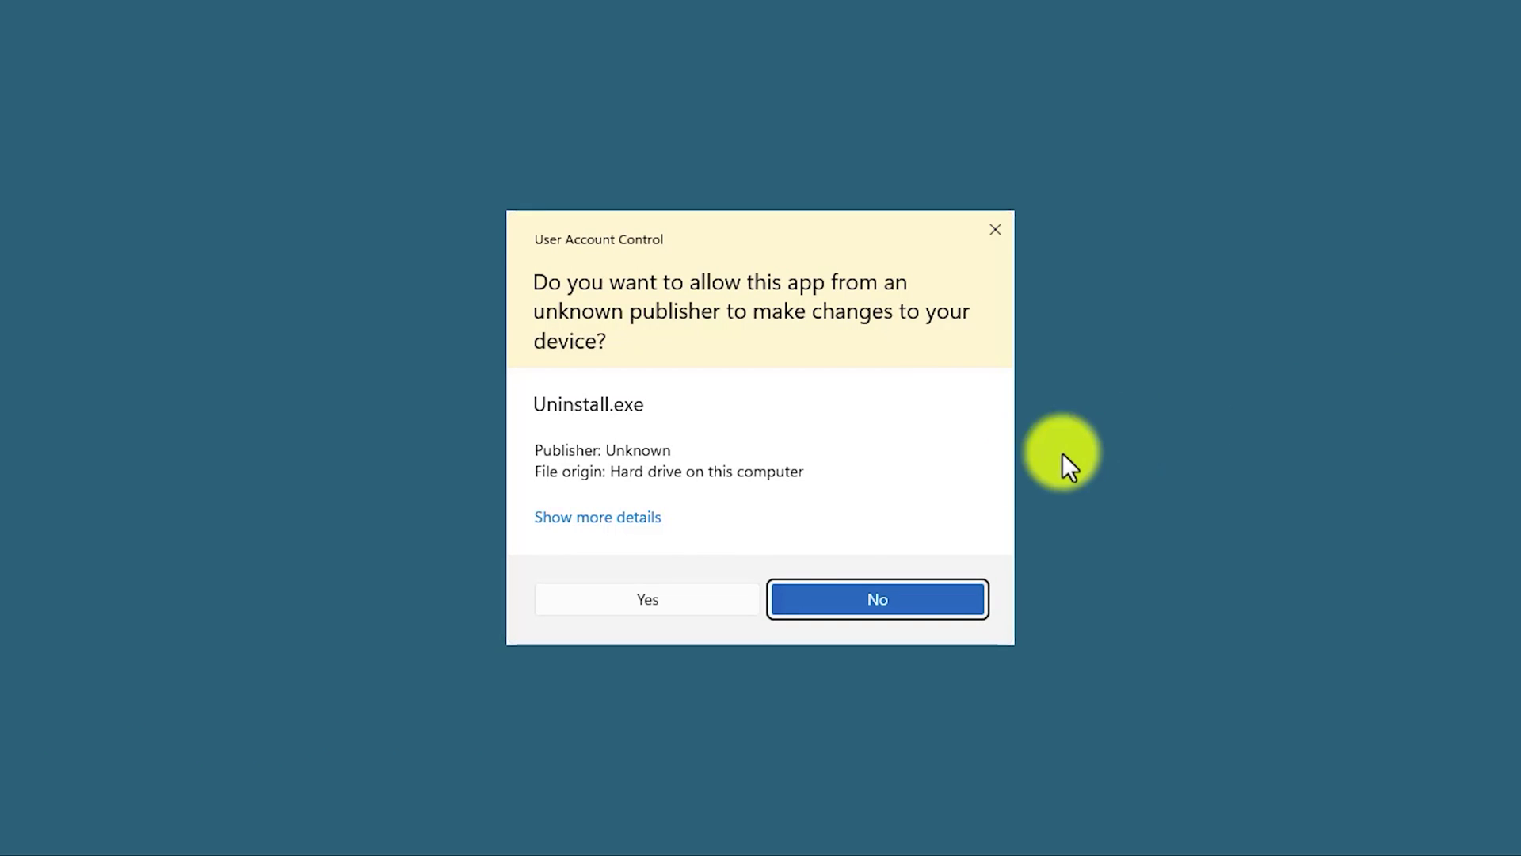
left_click(616, 604)
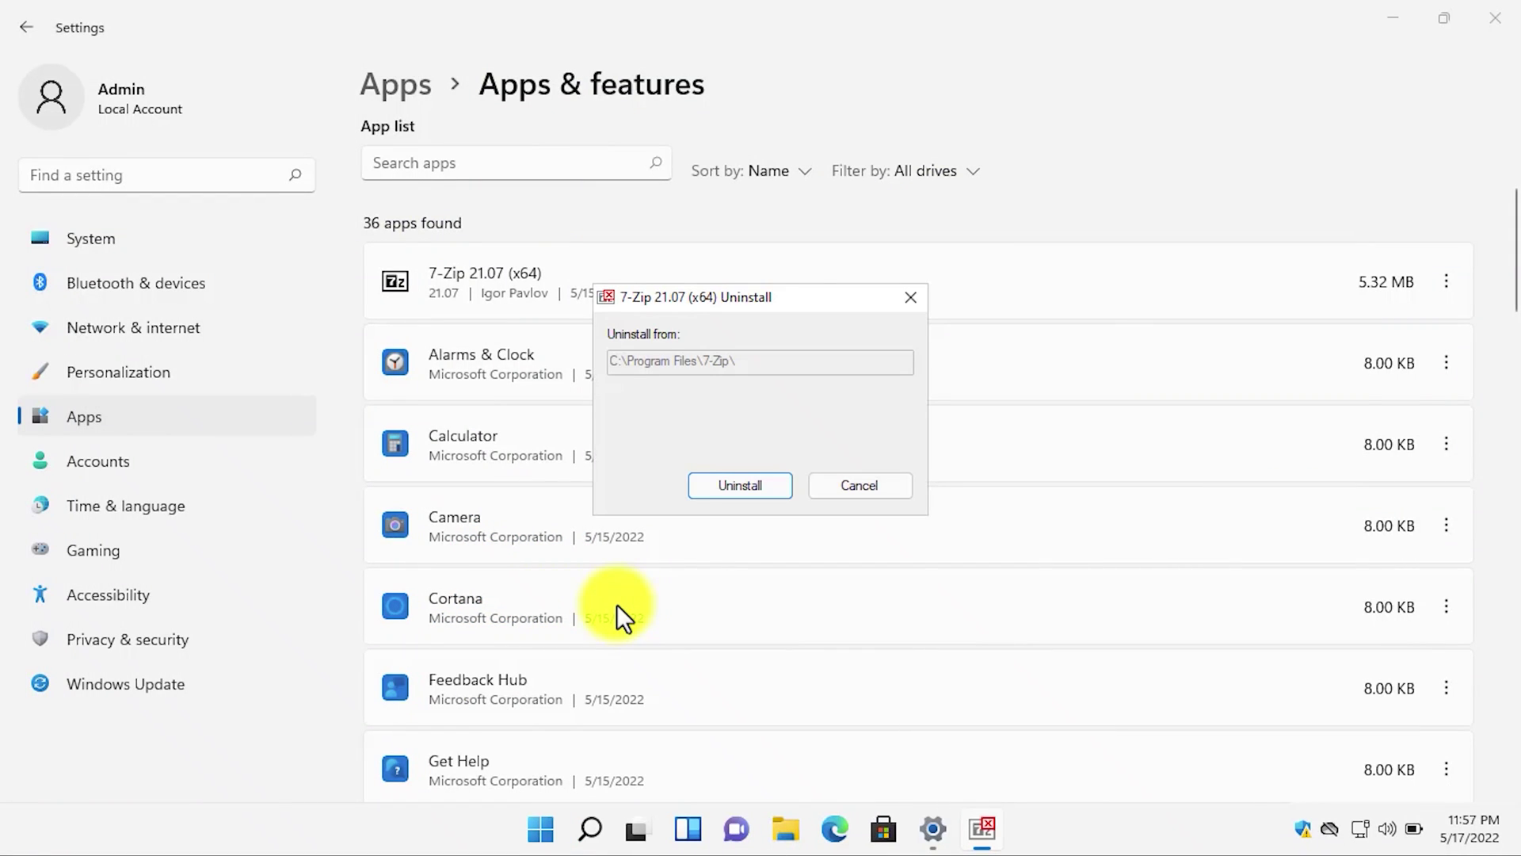
left_click(767, 485)
left_click(767, 486)
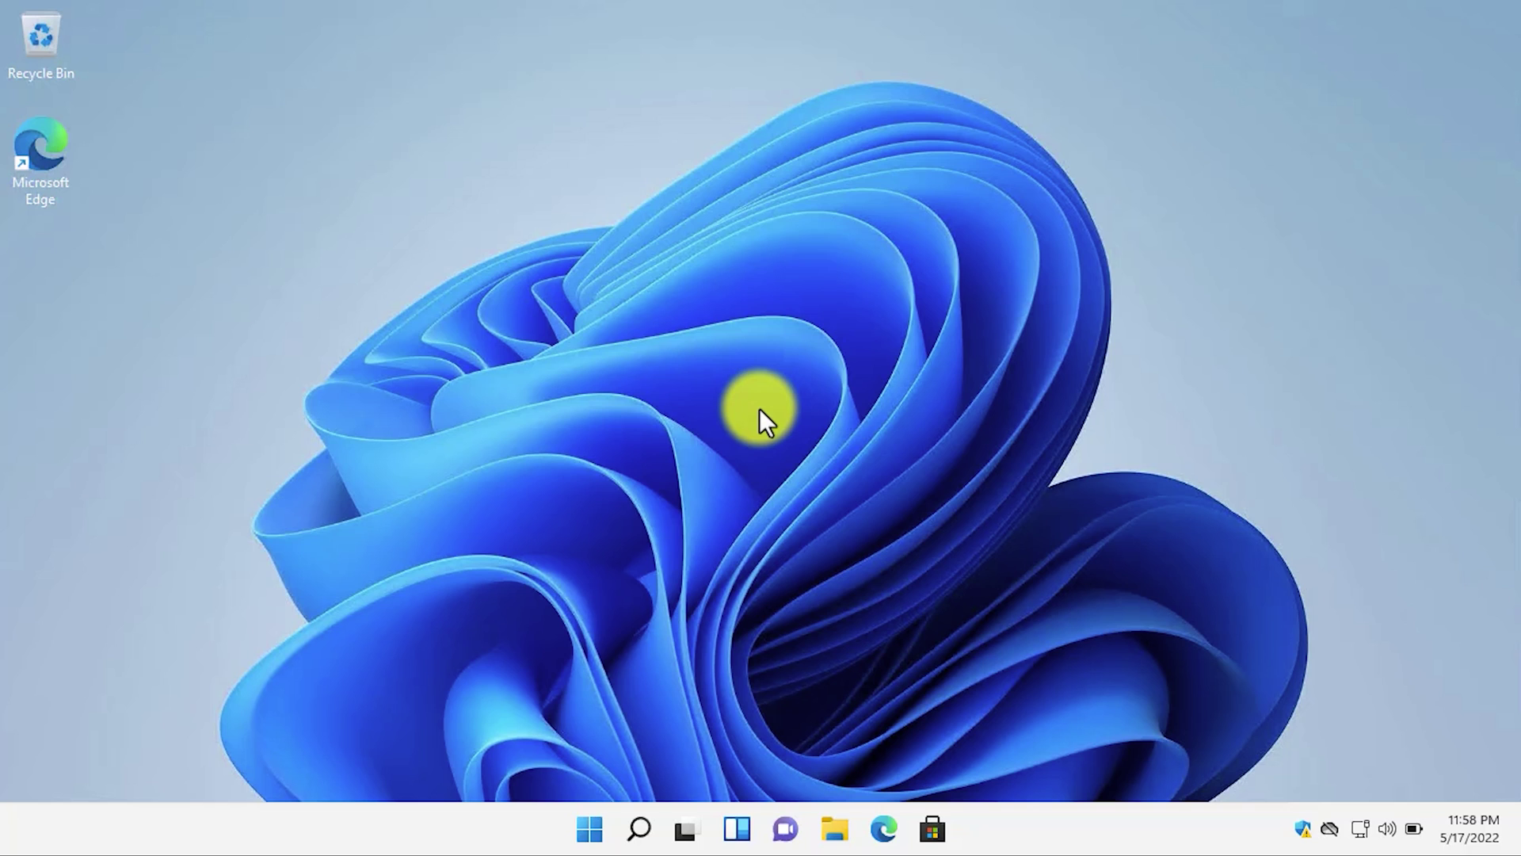
Launch Defragment and Optimize Drives via a 'defragment' search and optimize drive C: to 100% efficiency
left_click(589, 828)
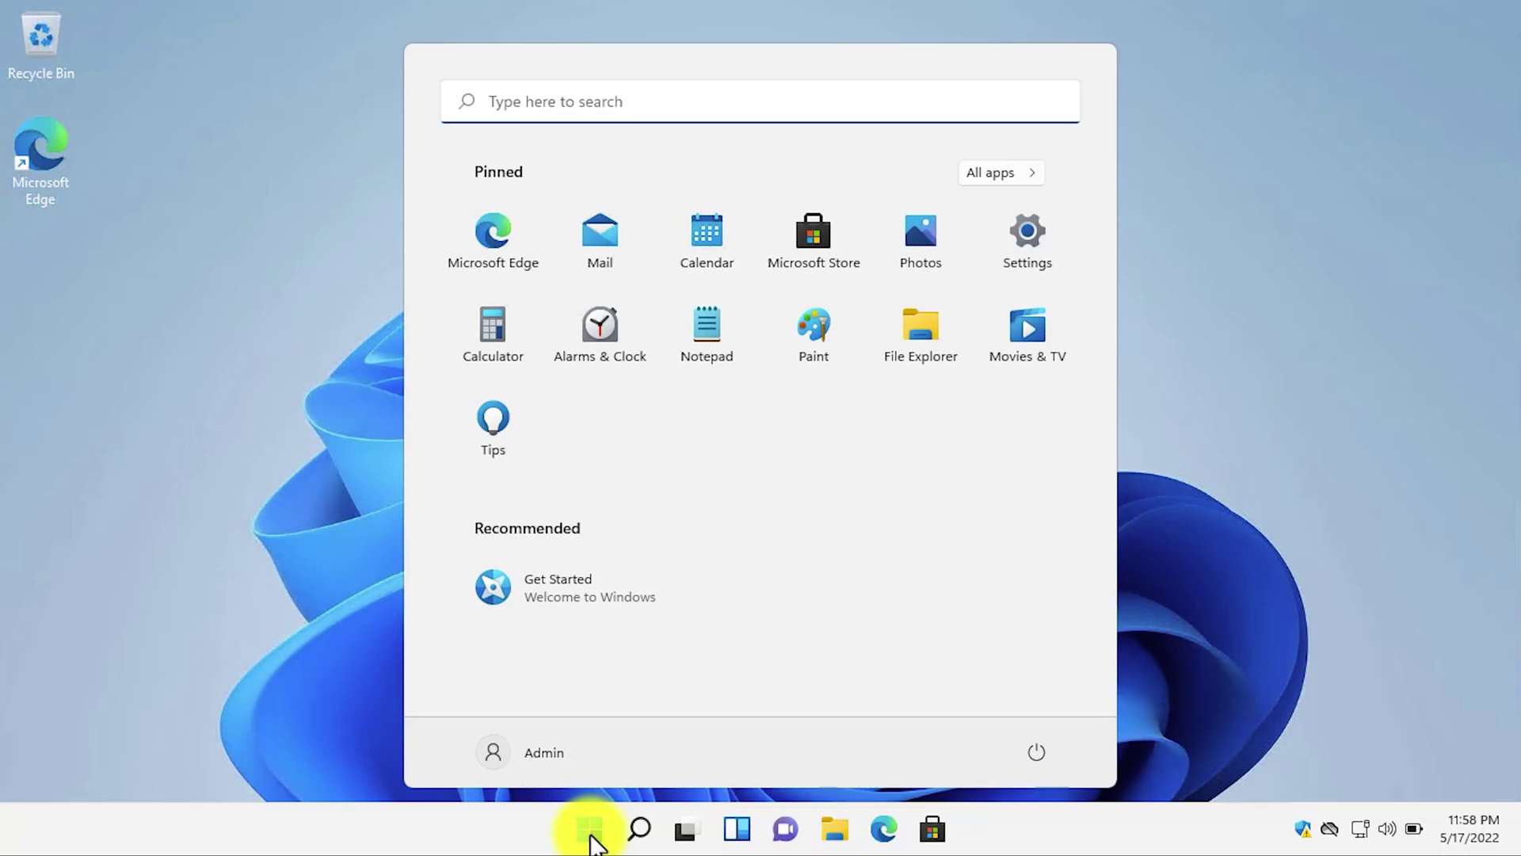
type("defra")
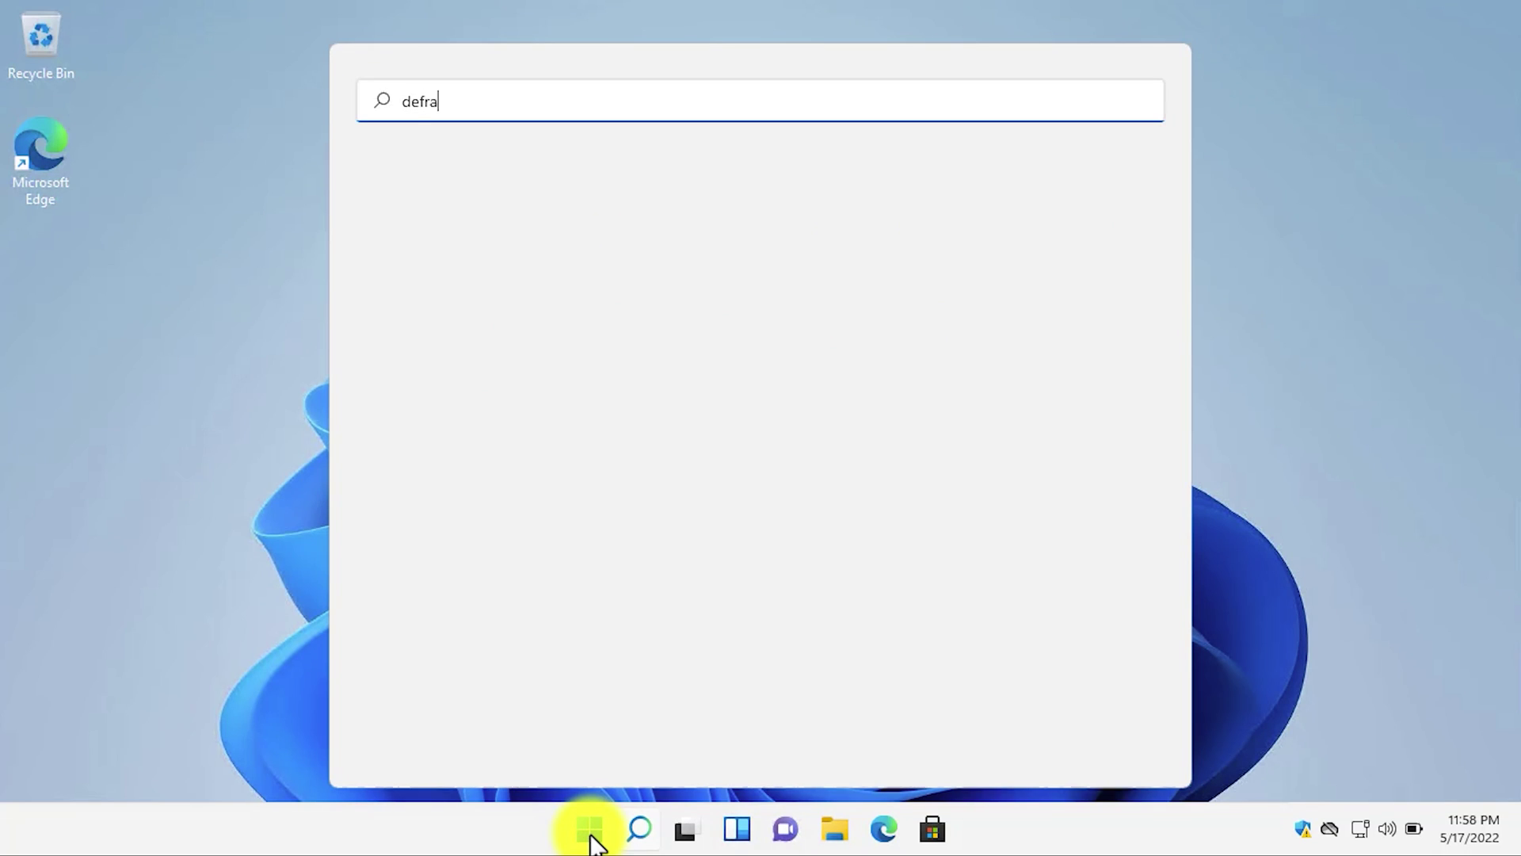
type("gment")
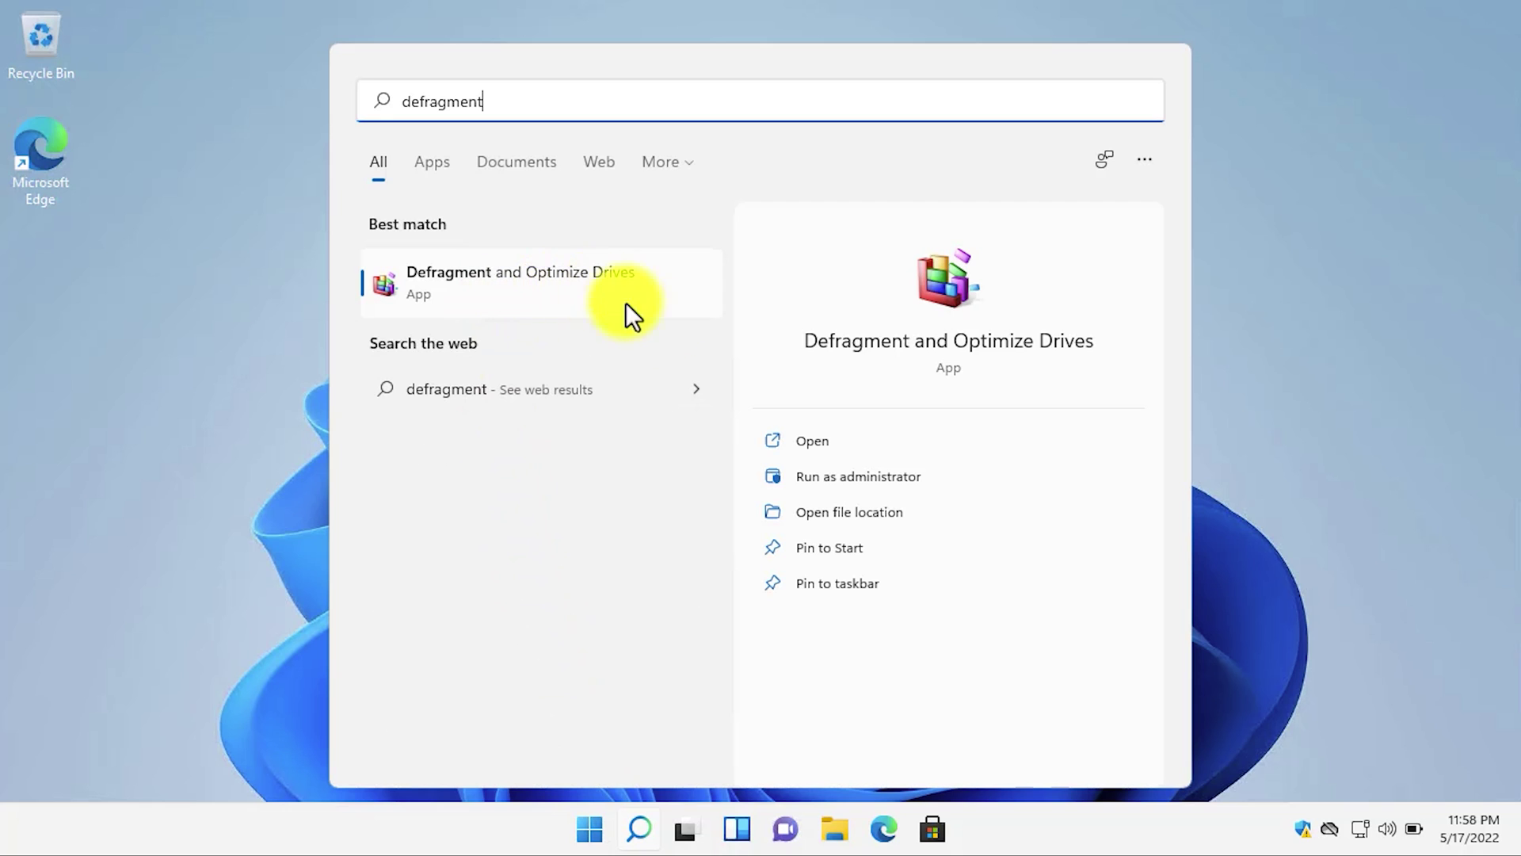
left_click(795, 439)
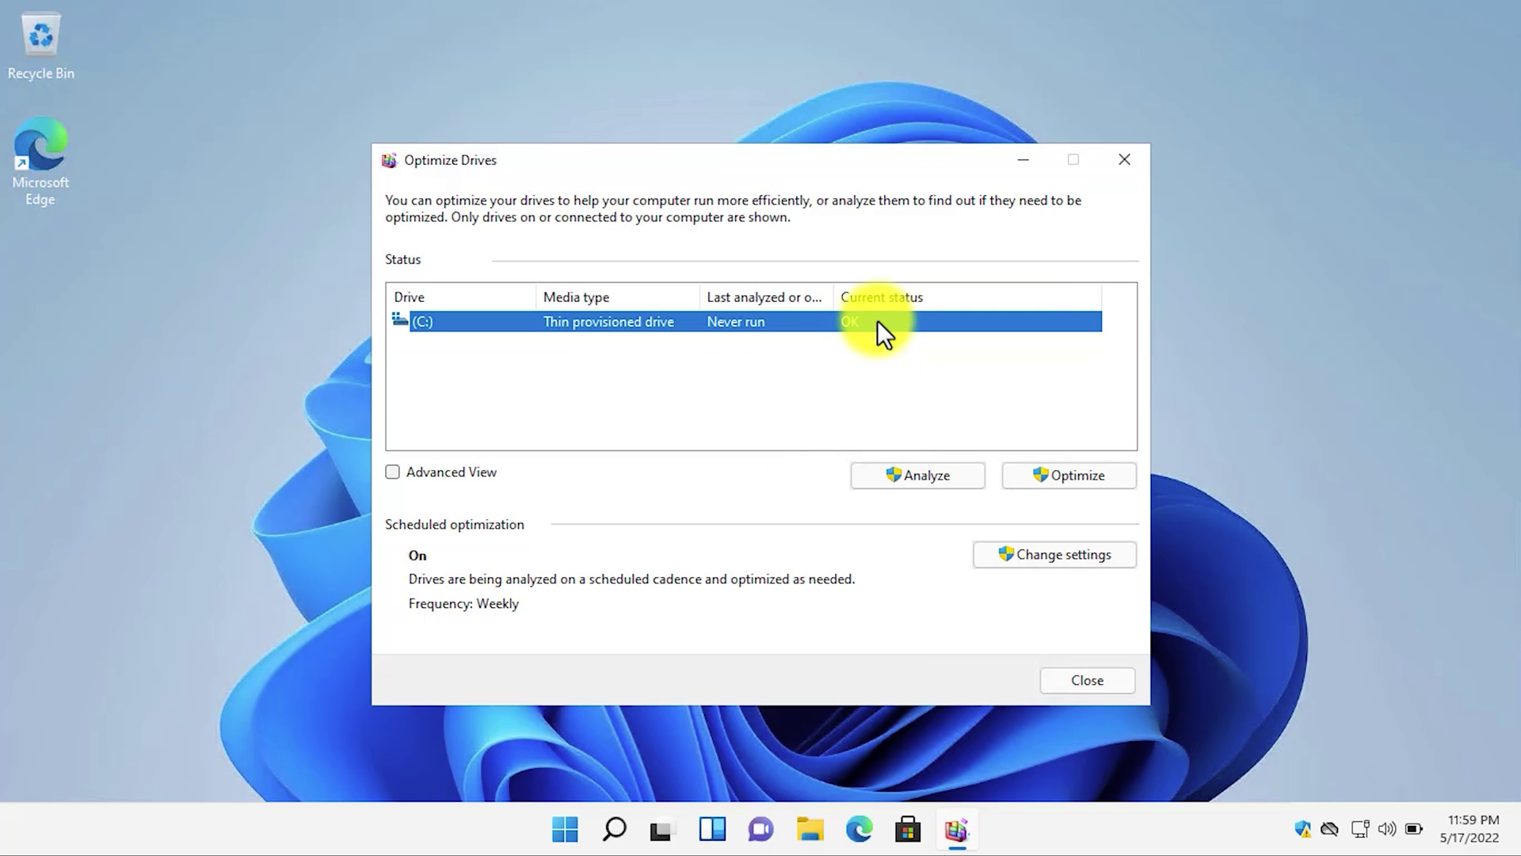
left_click(1067, 477)
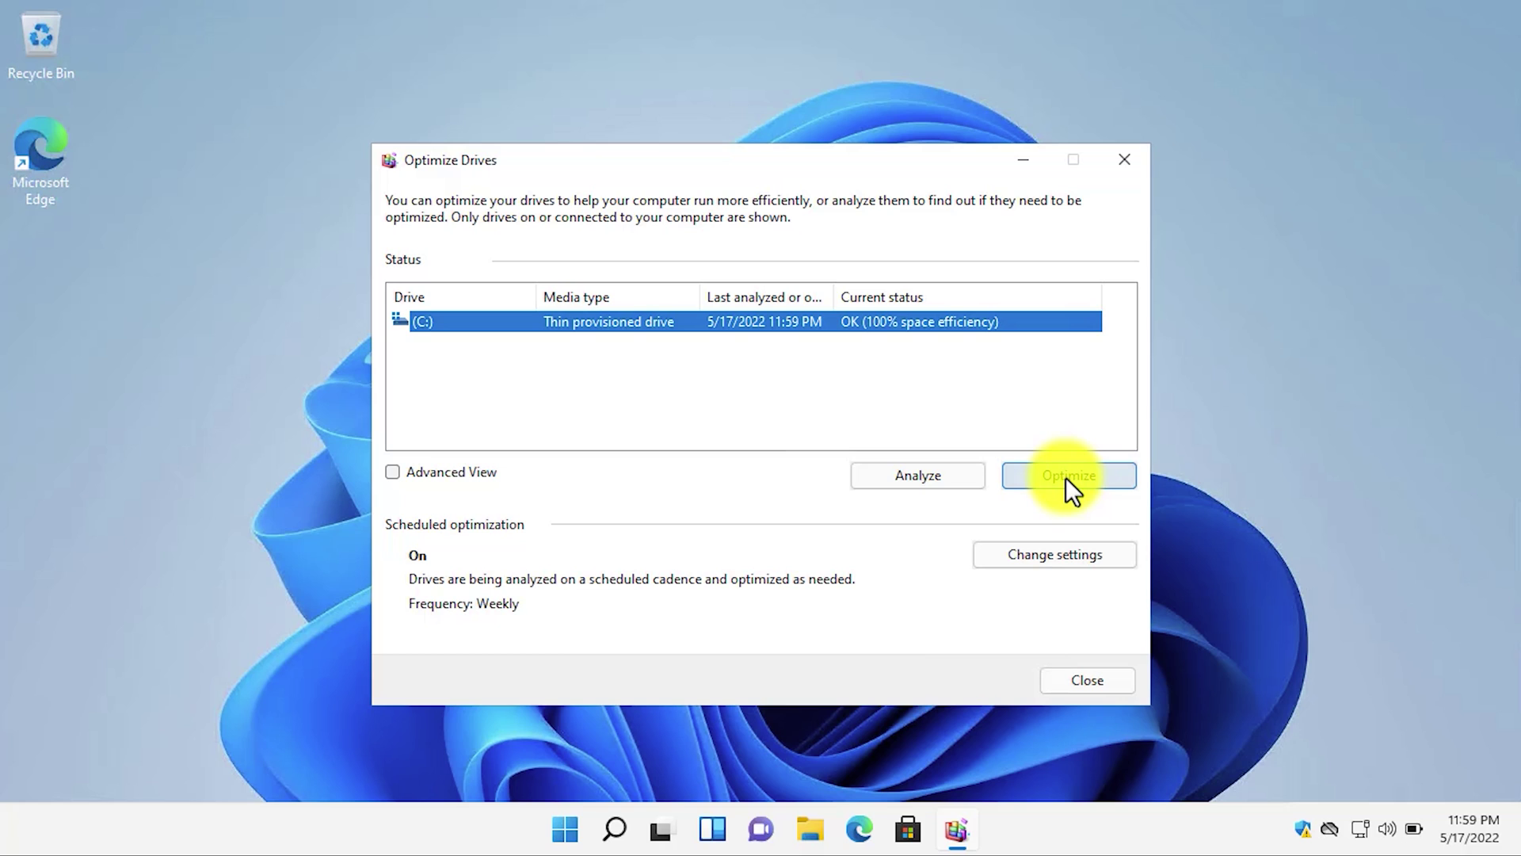
Keep scheduled optimization at Weekly with drive C: included, and confirm the schedule
left_click(1062, 556)
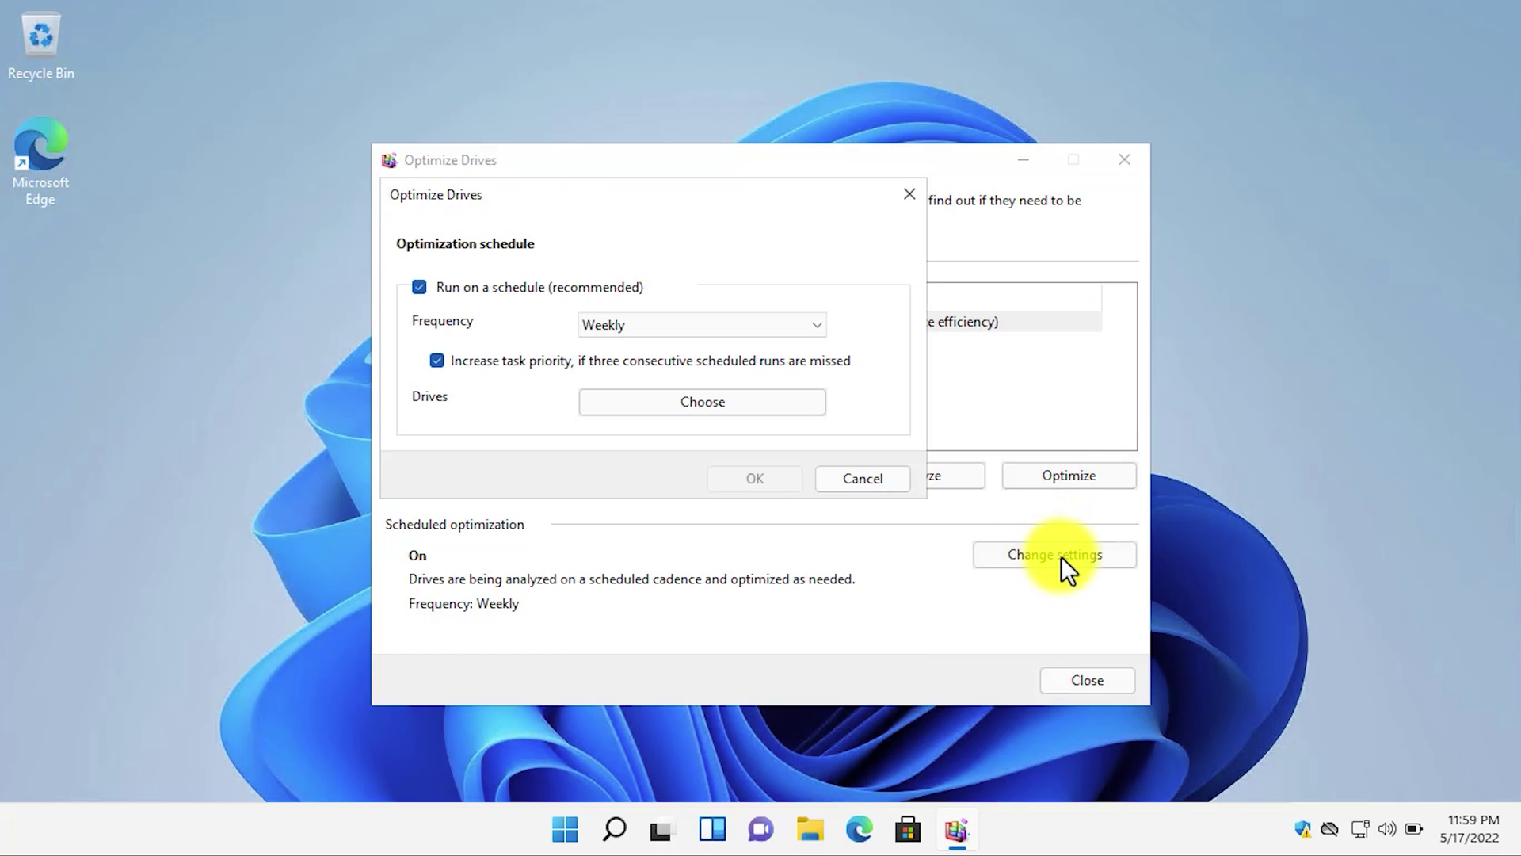
left_click(603, 324)
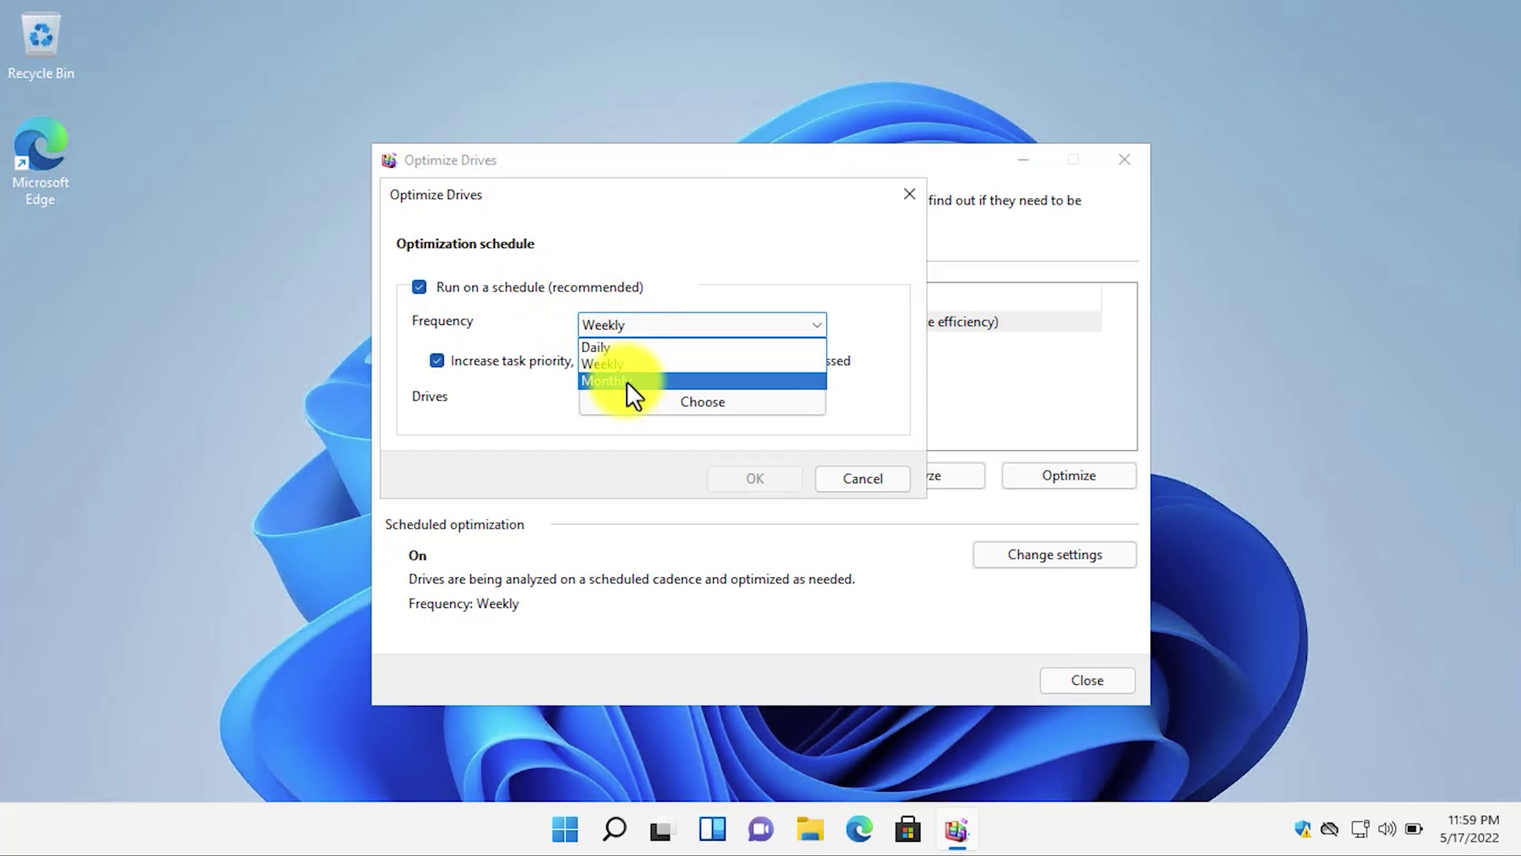
left_click(627, 370)
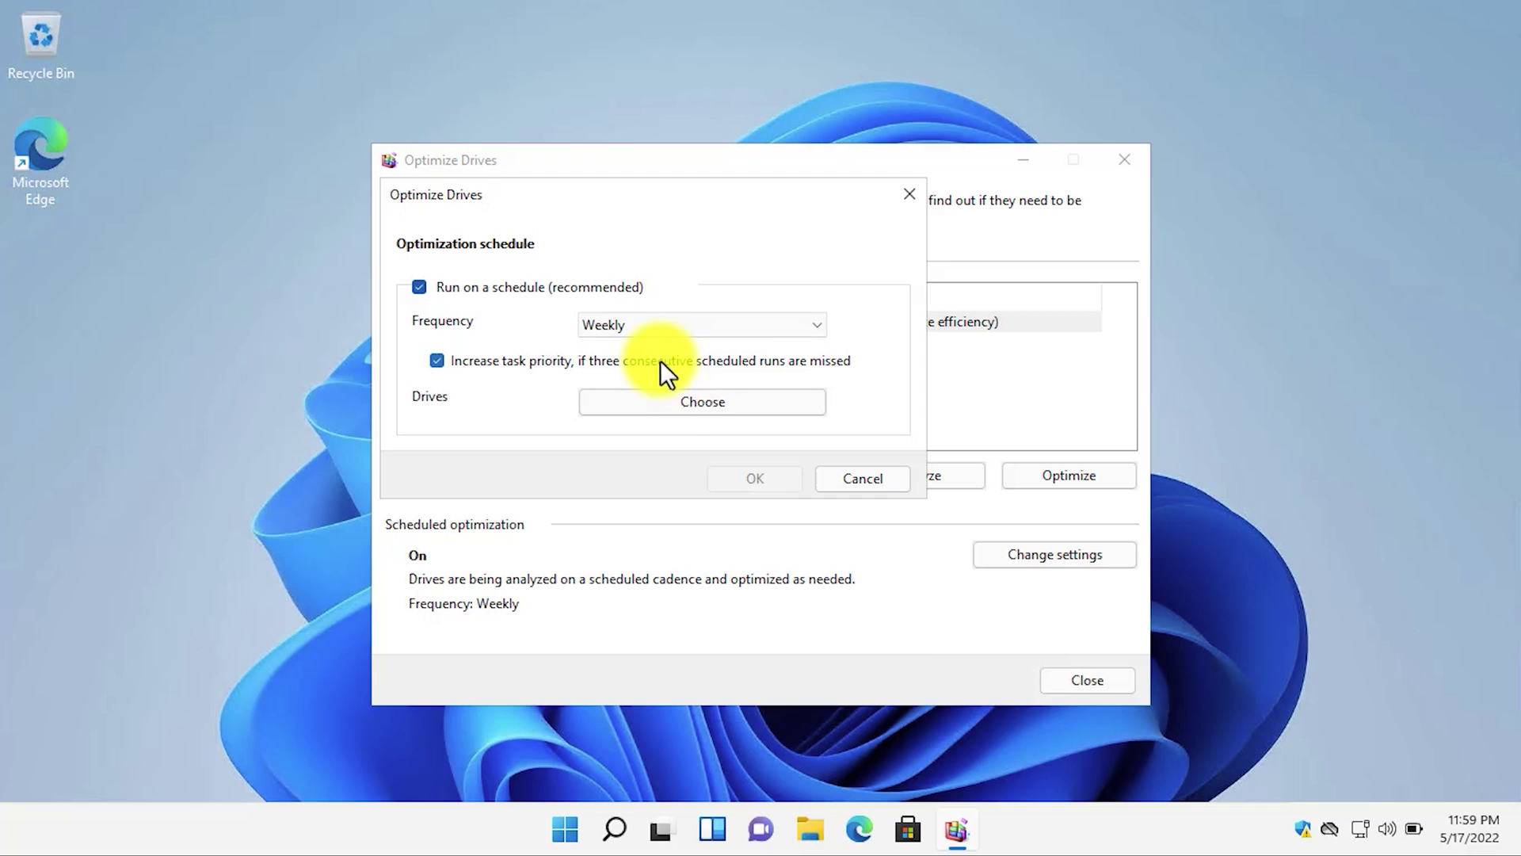
left_click(685, 404)
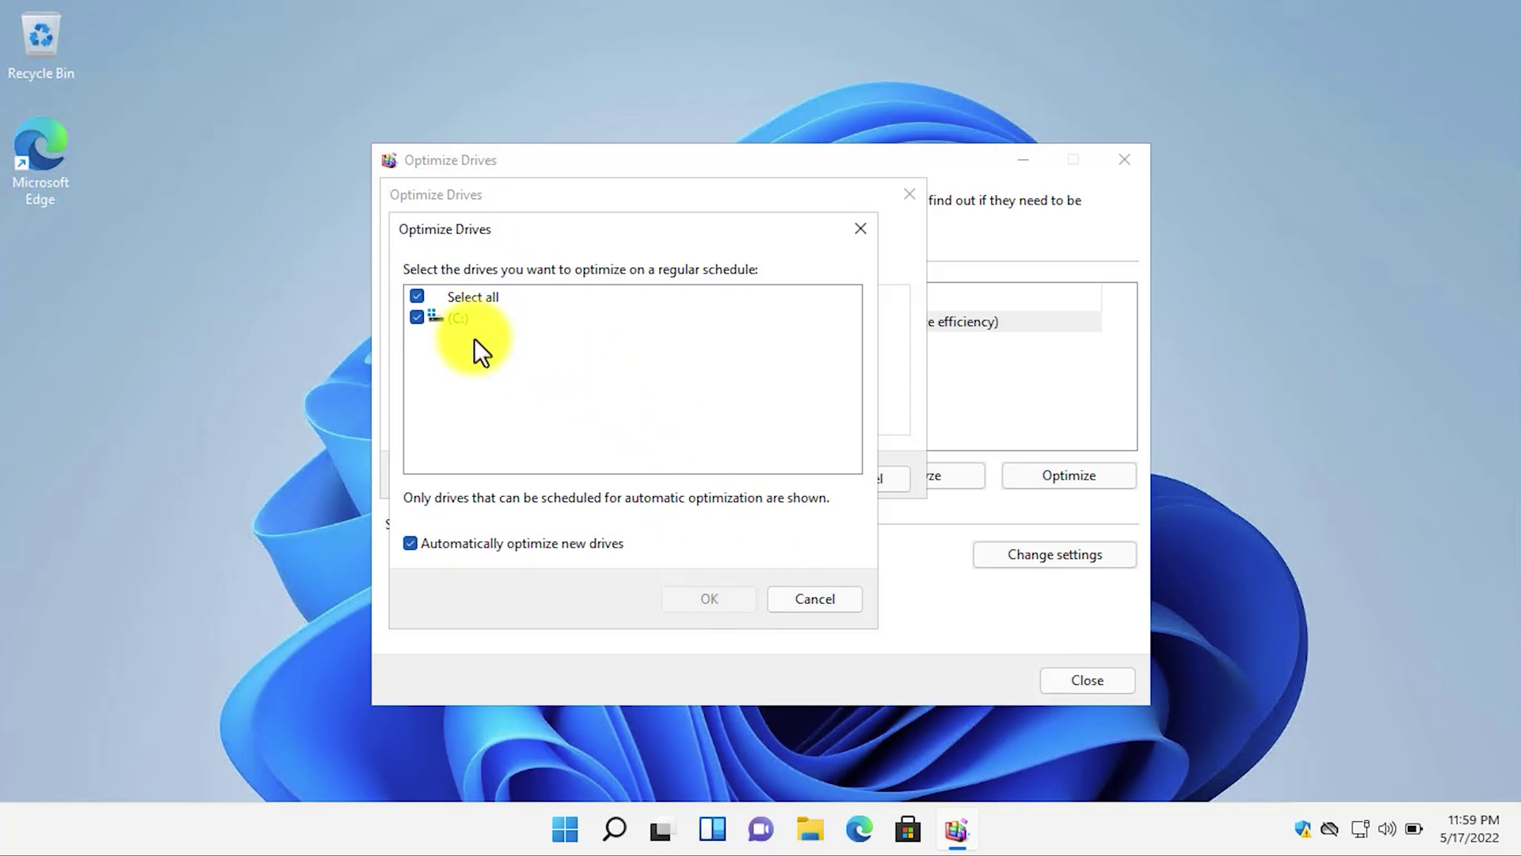
left_click(416, 318)
left_click(719, 608)
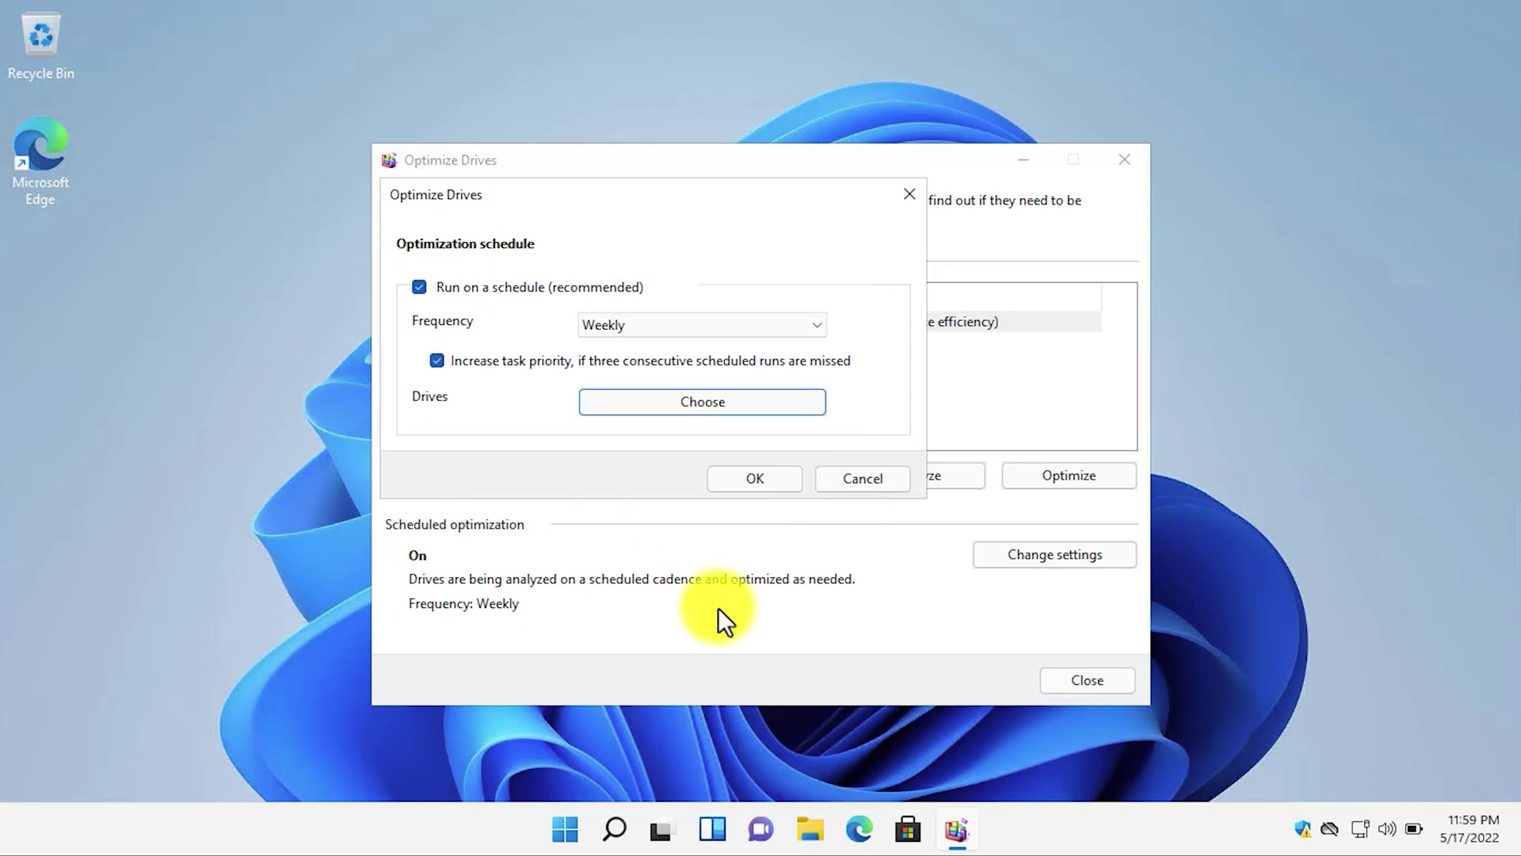
left_click(748, 486)
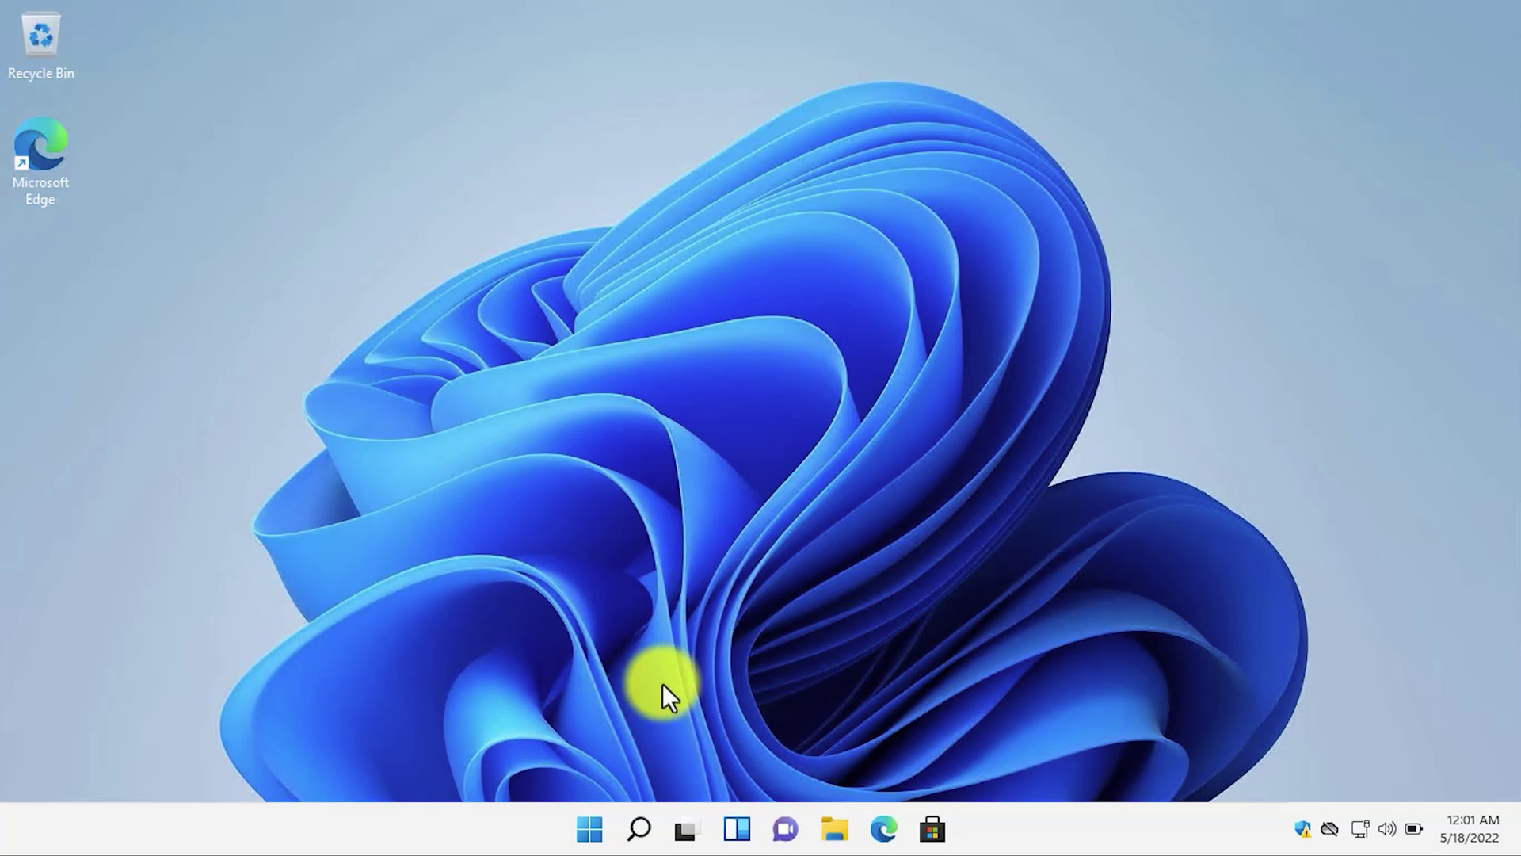
In Settings, go to System > Notifications and switch all notifications Off
right_click(590, 829)
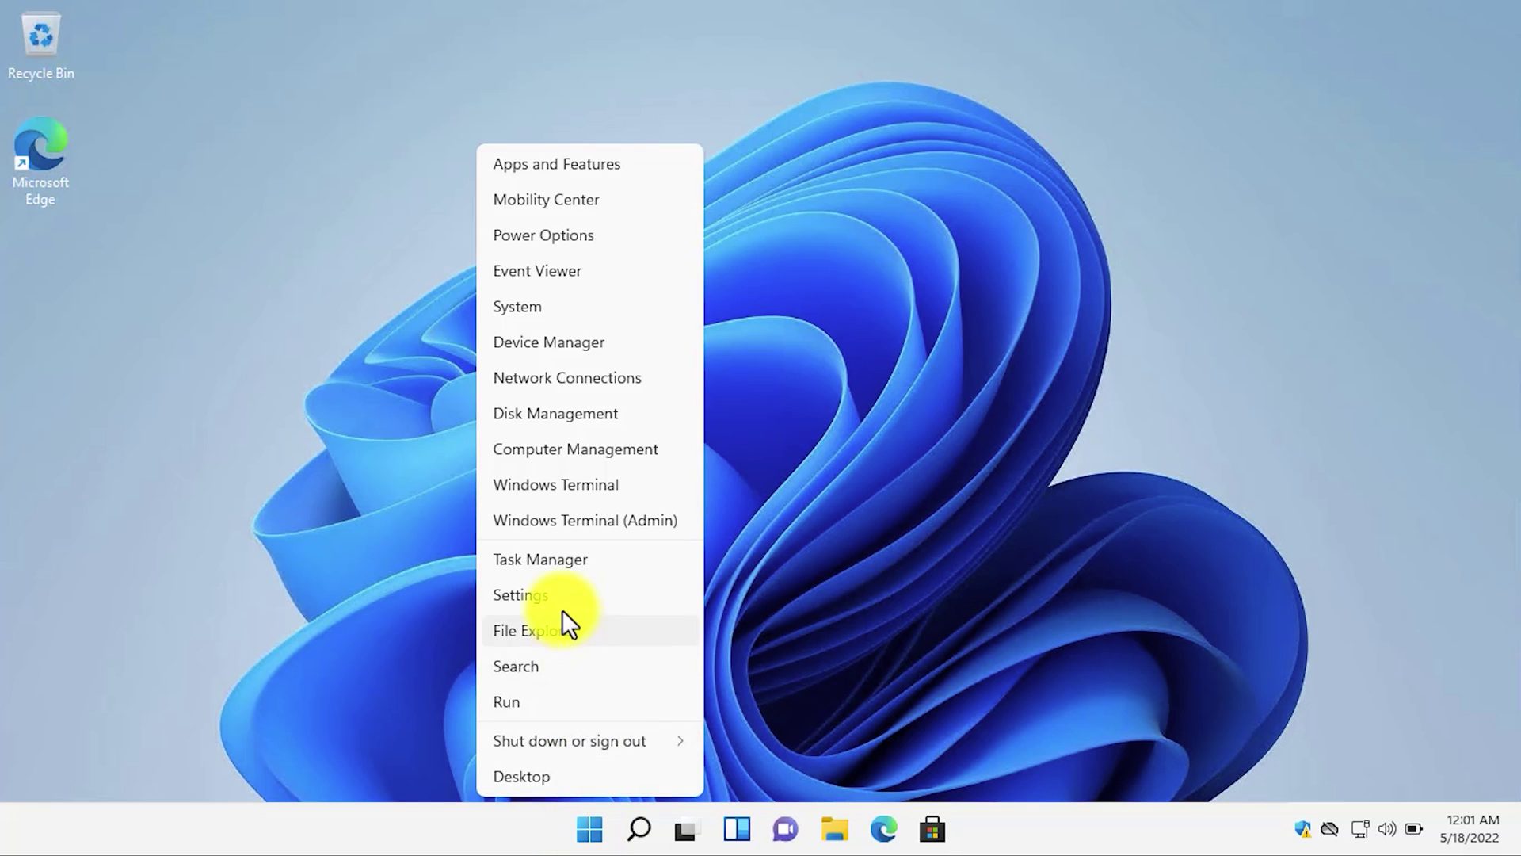
left_click(552, 588)
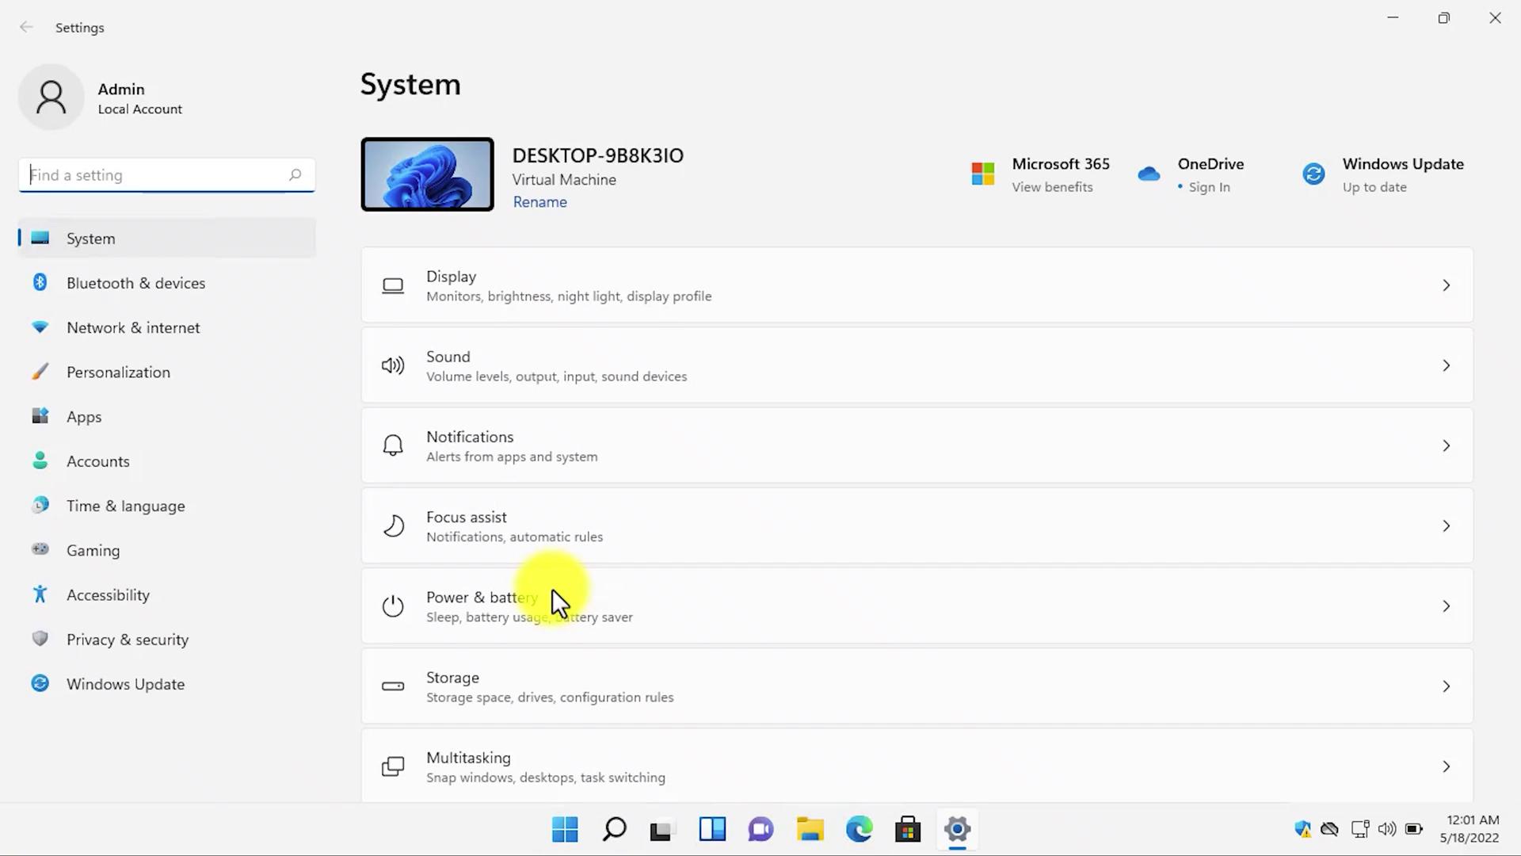
left_click(183, 242)
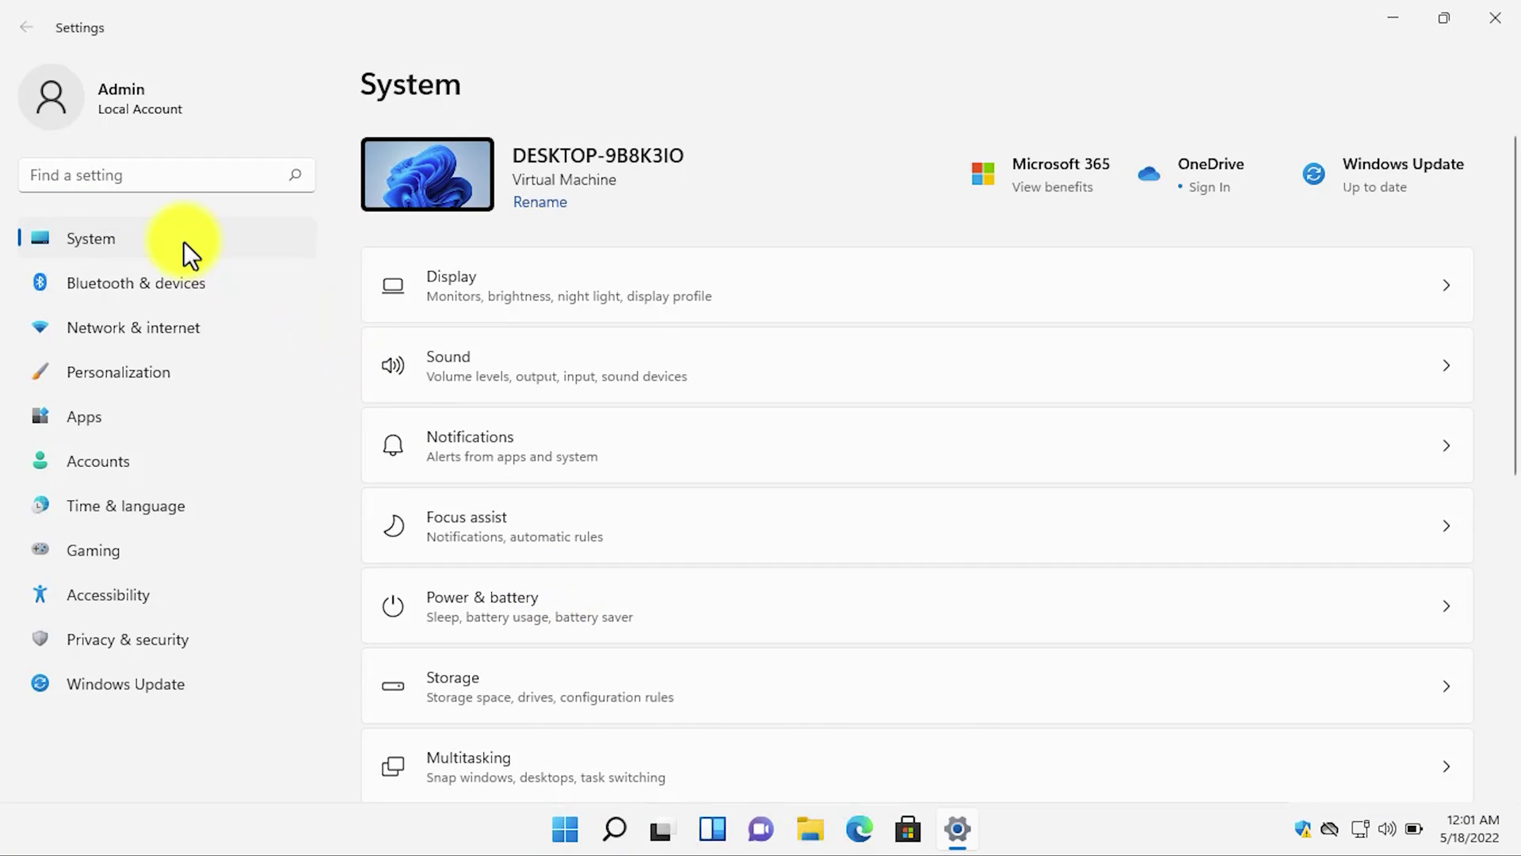
left_click(473, 440)
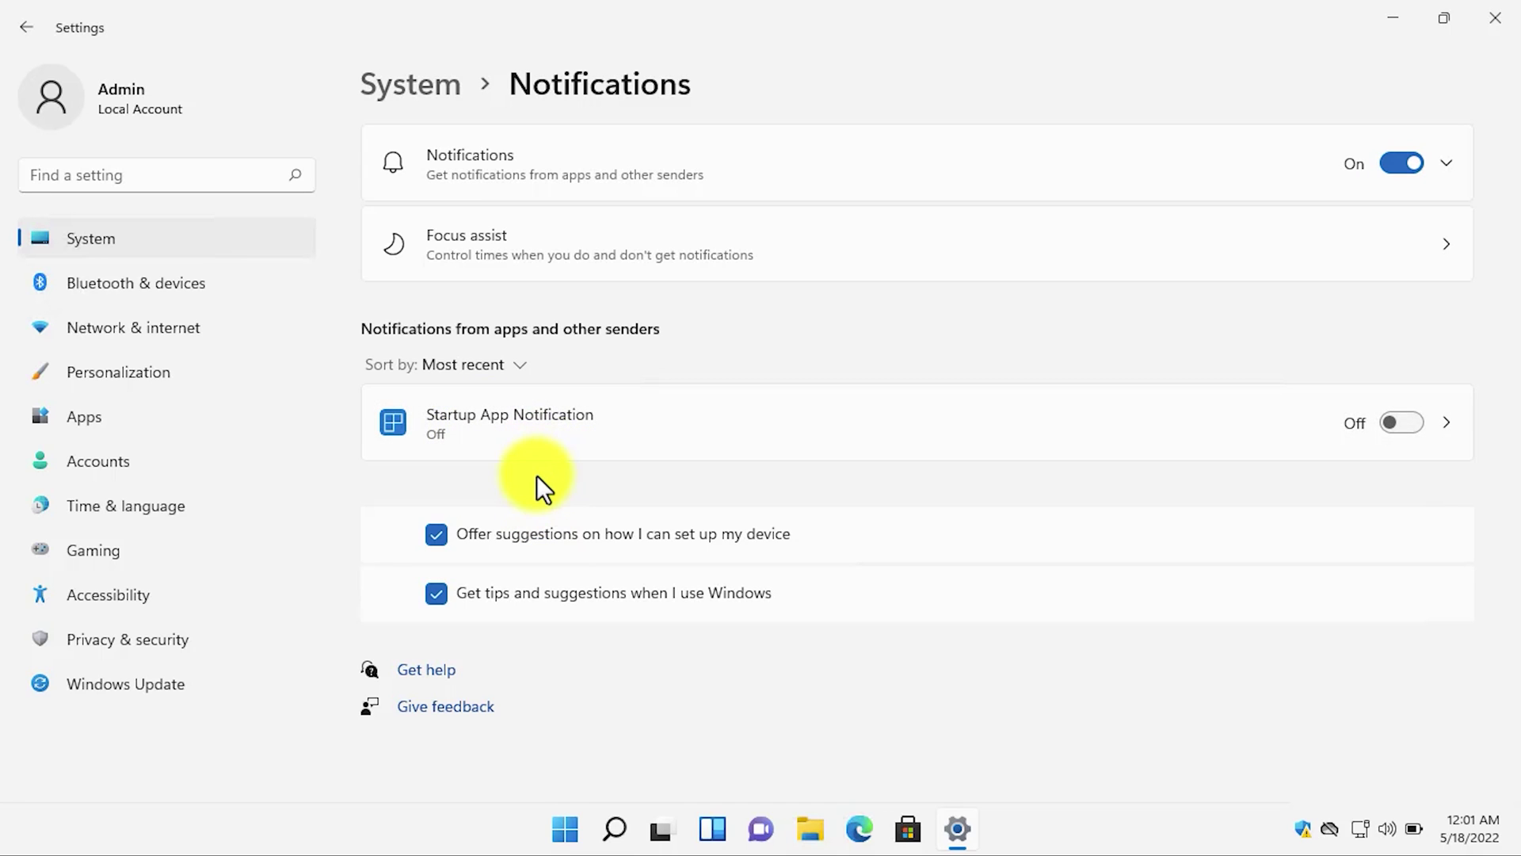
left_click(1395, 431)
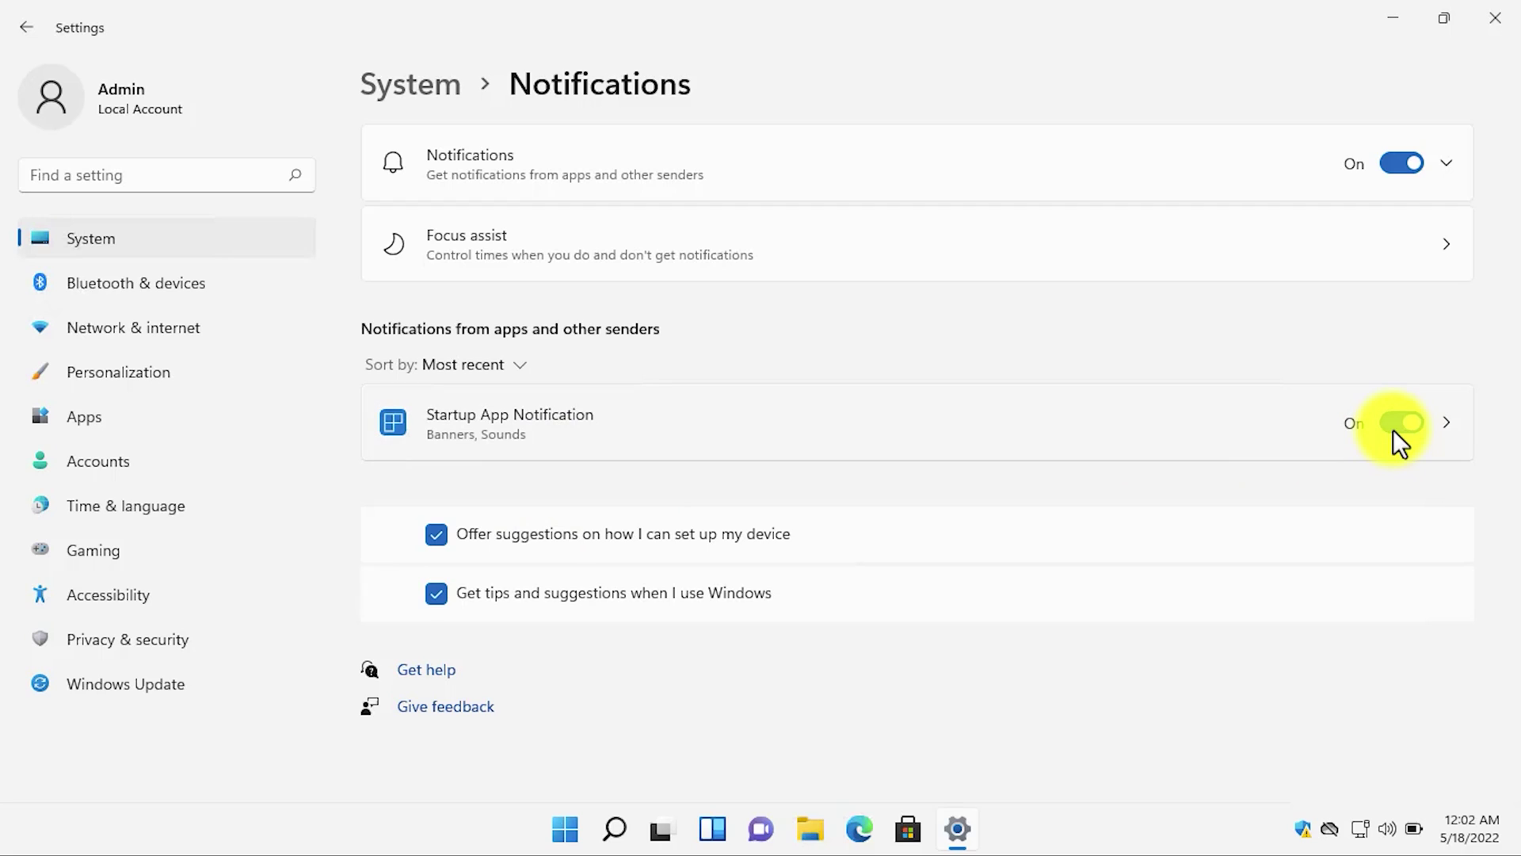
left_click(1394, 432)
left_click(1404, 167)
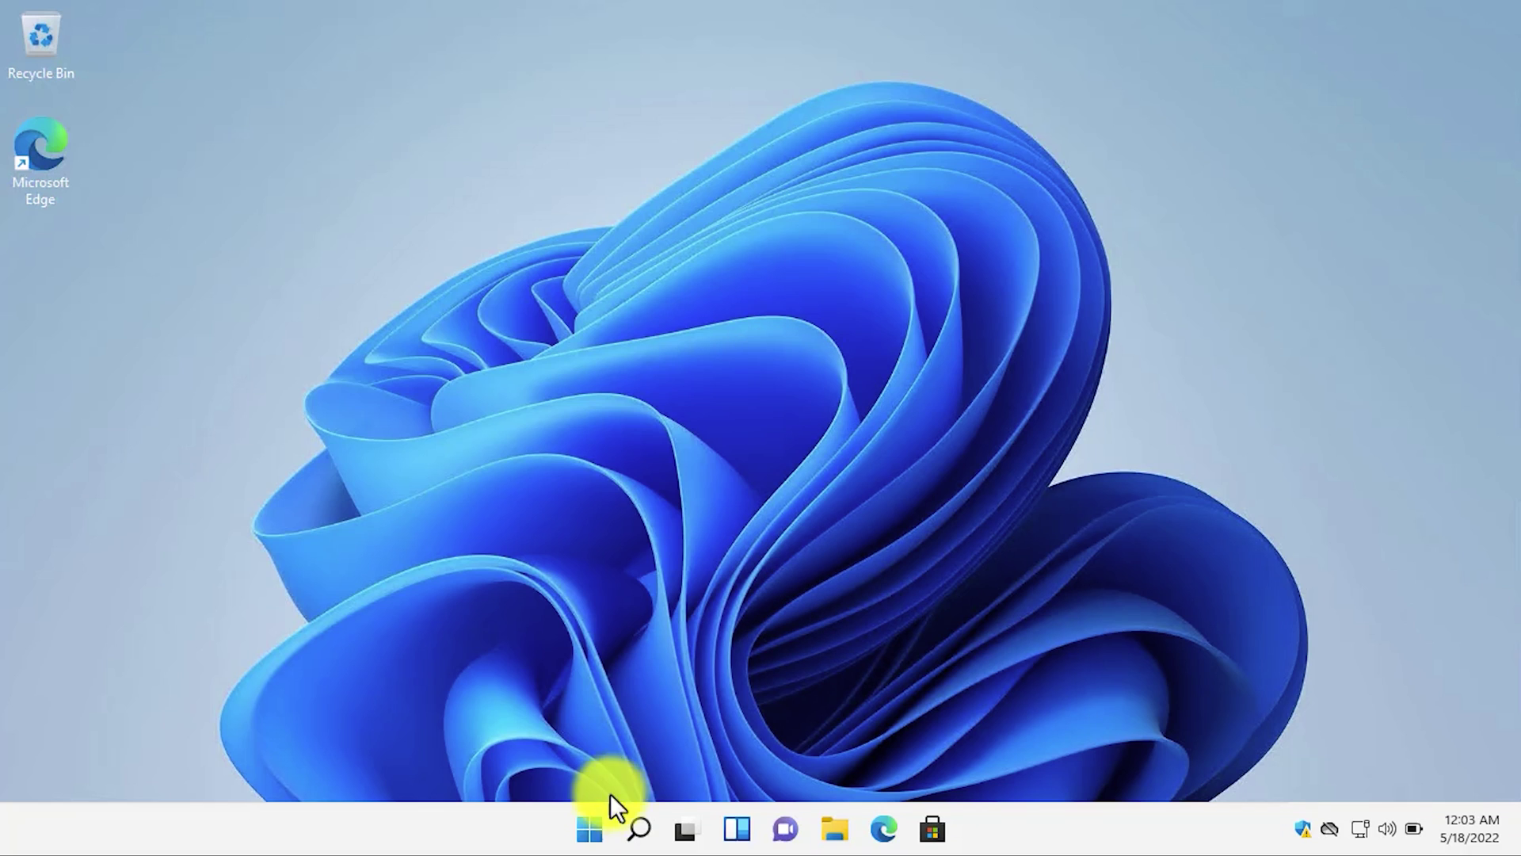
Open Core isolation via a 'core iso' search and approve the Windows Security change prompt
left_click(586, 830)
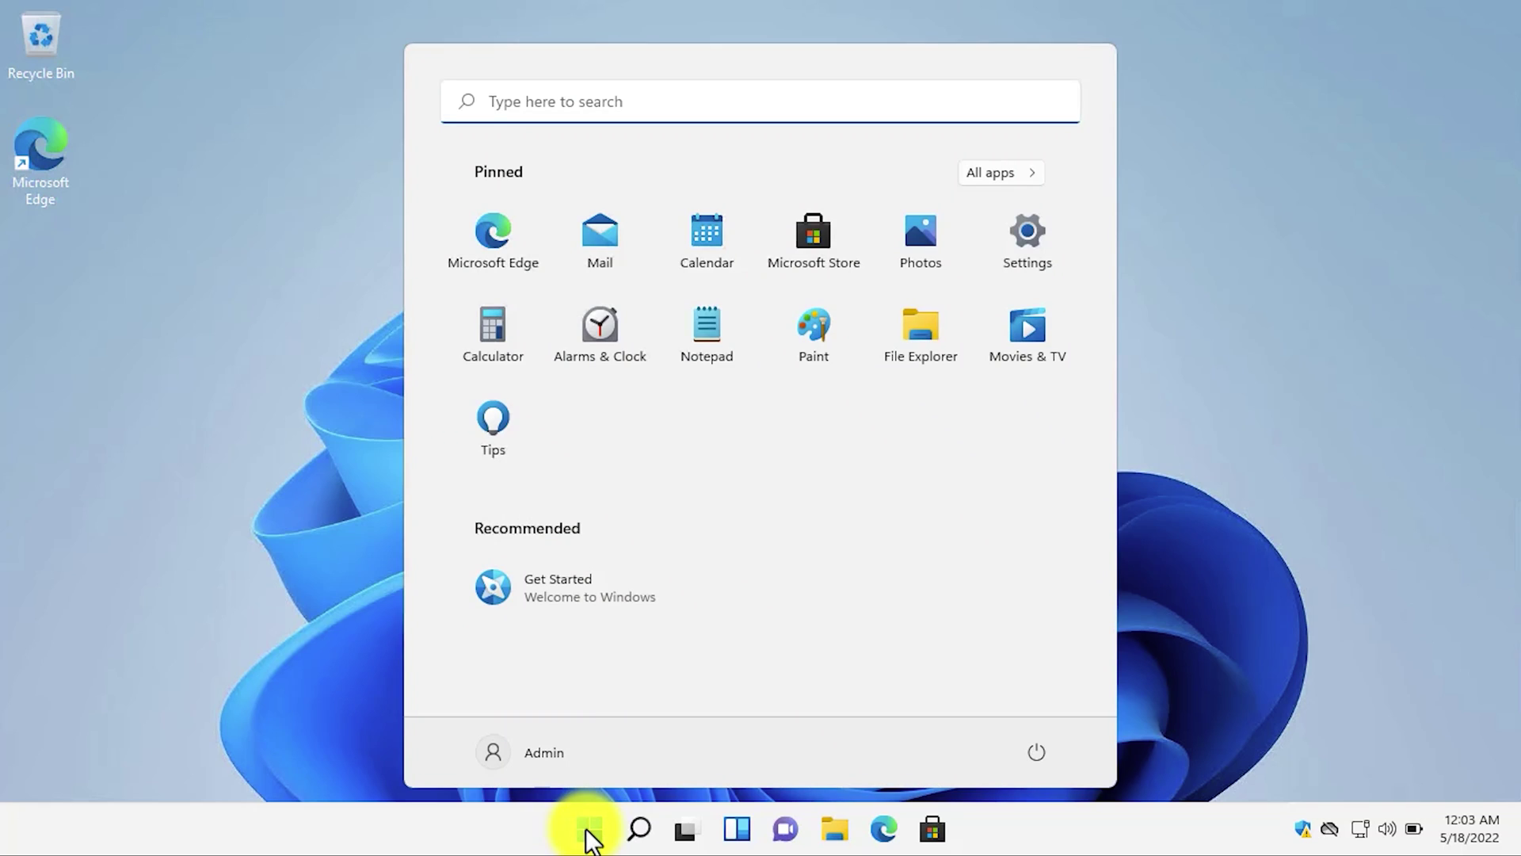
type("core iso")
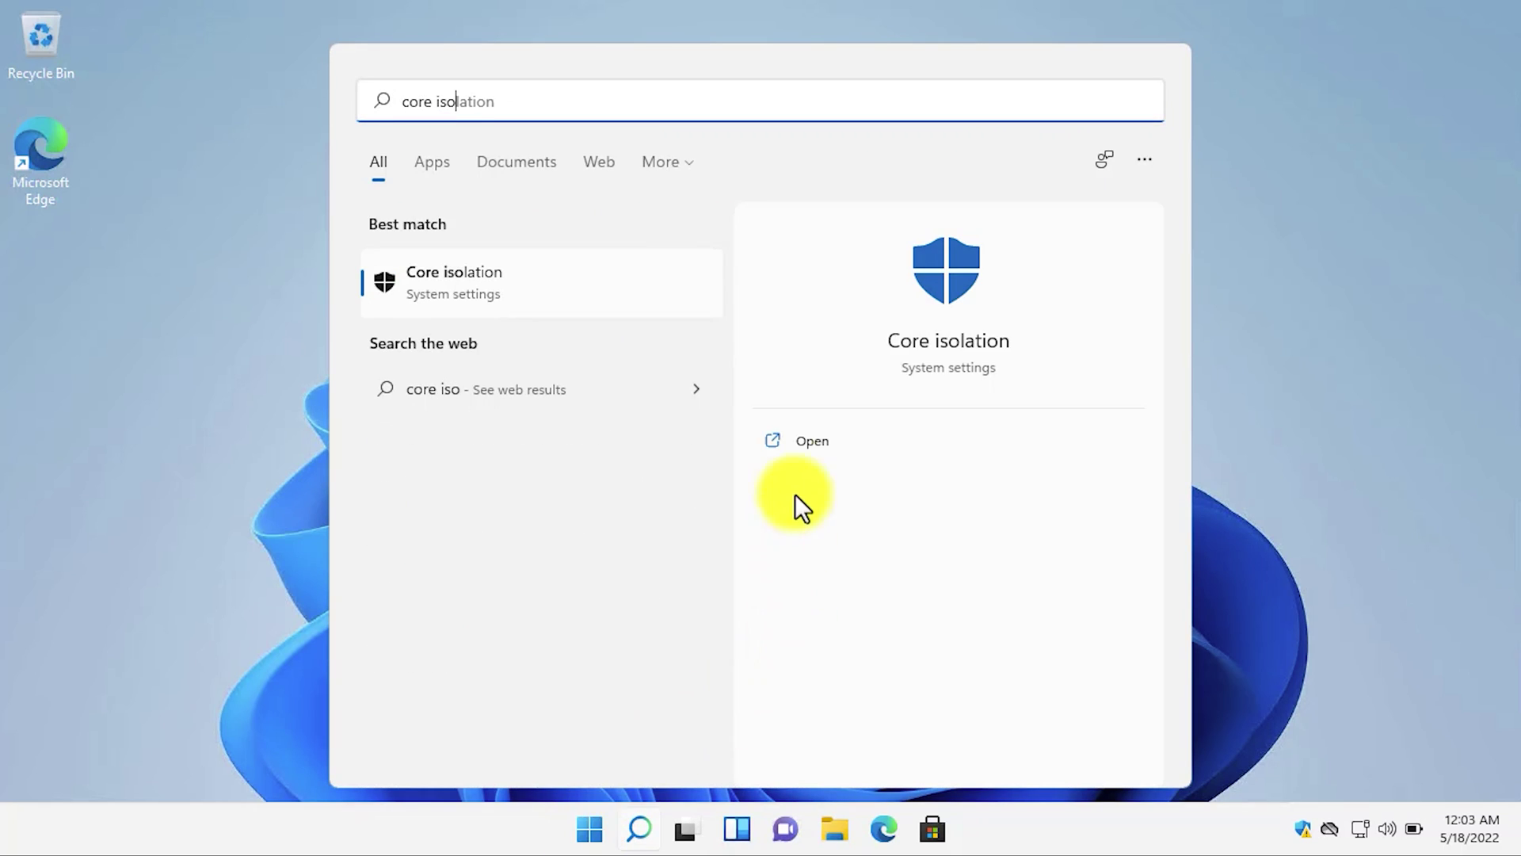
left_click(799, 444)
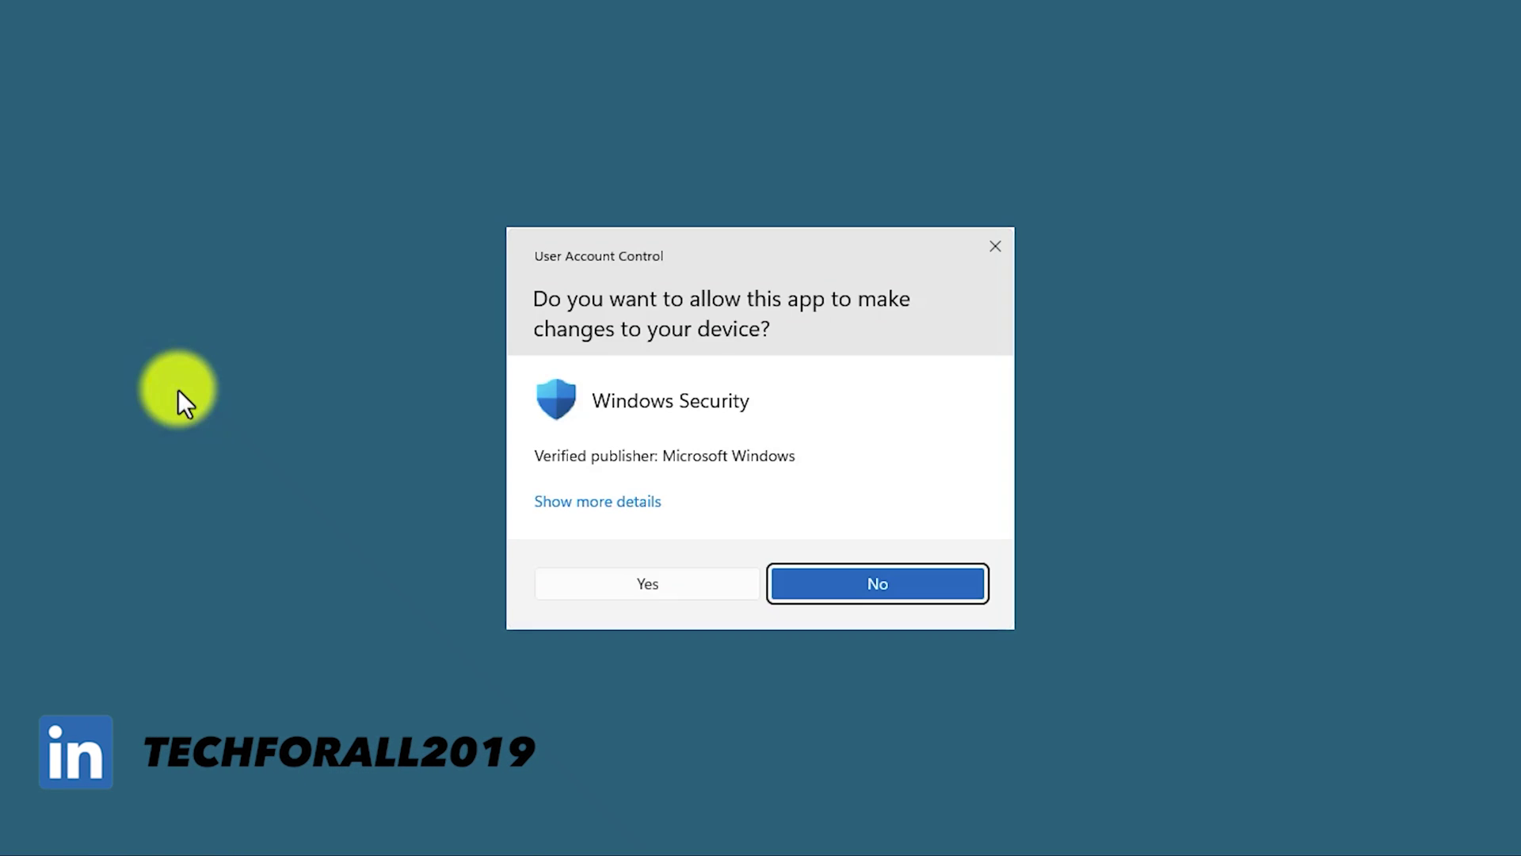
left_click(654, 581)
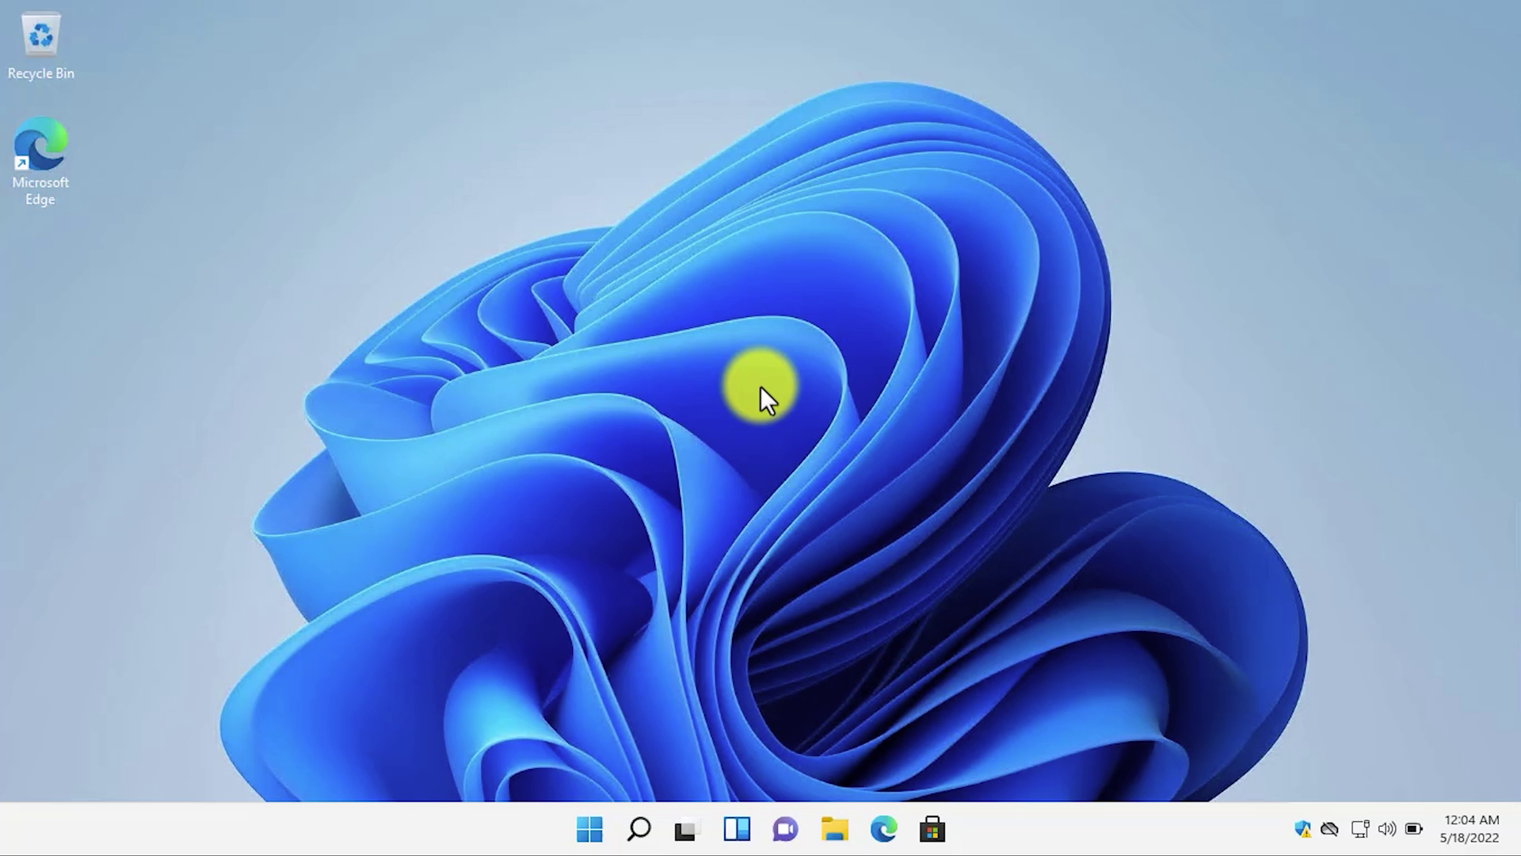
Set Game Mode under Settings > Gaming to Off, then close Settings
right_click(591, 833)
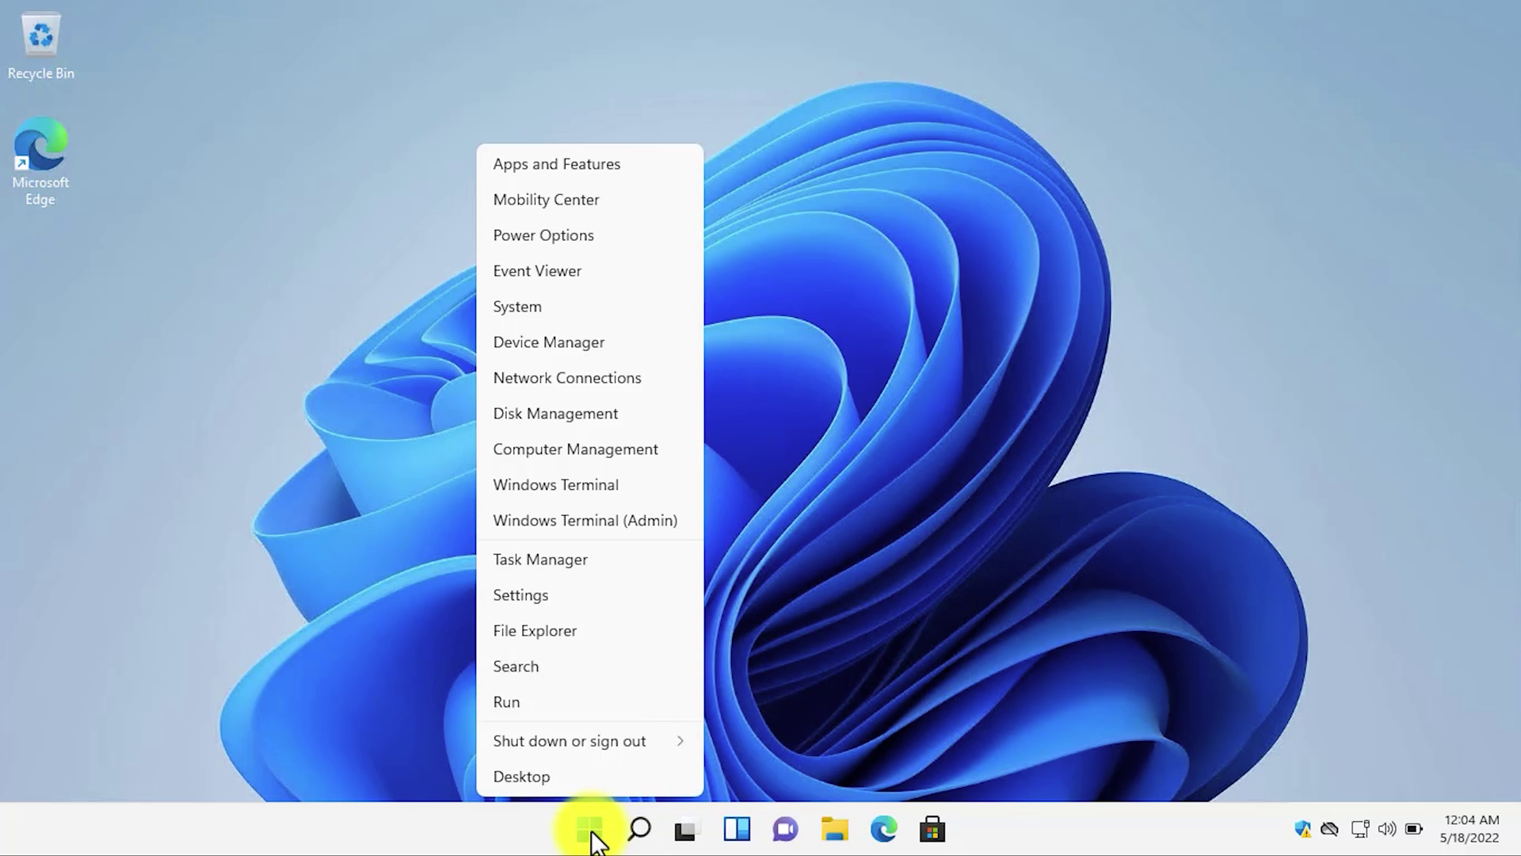
left_click(565, 595)
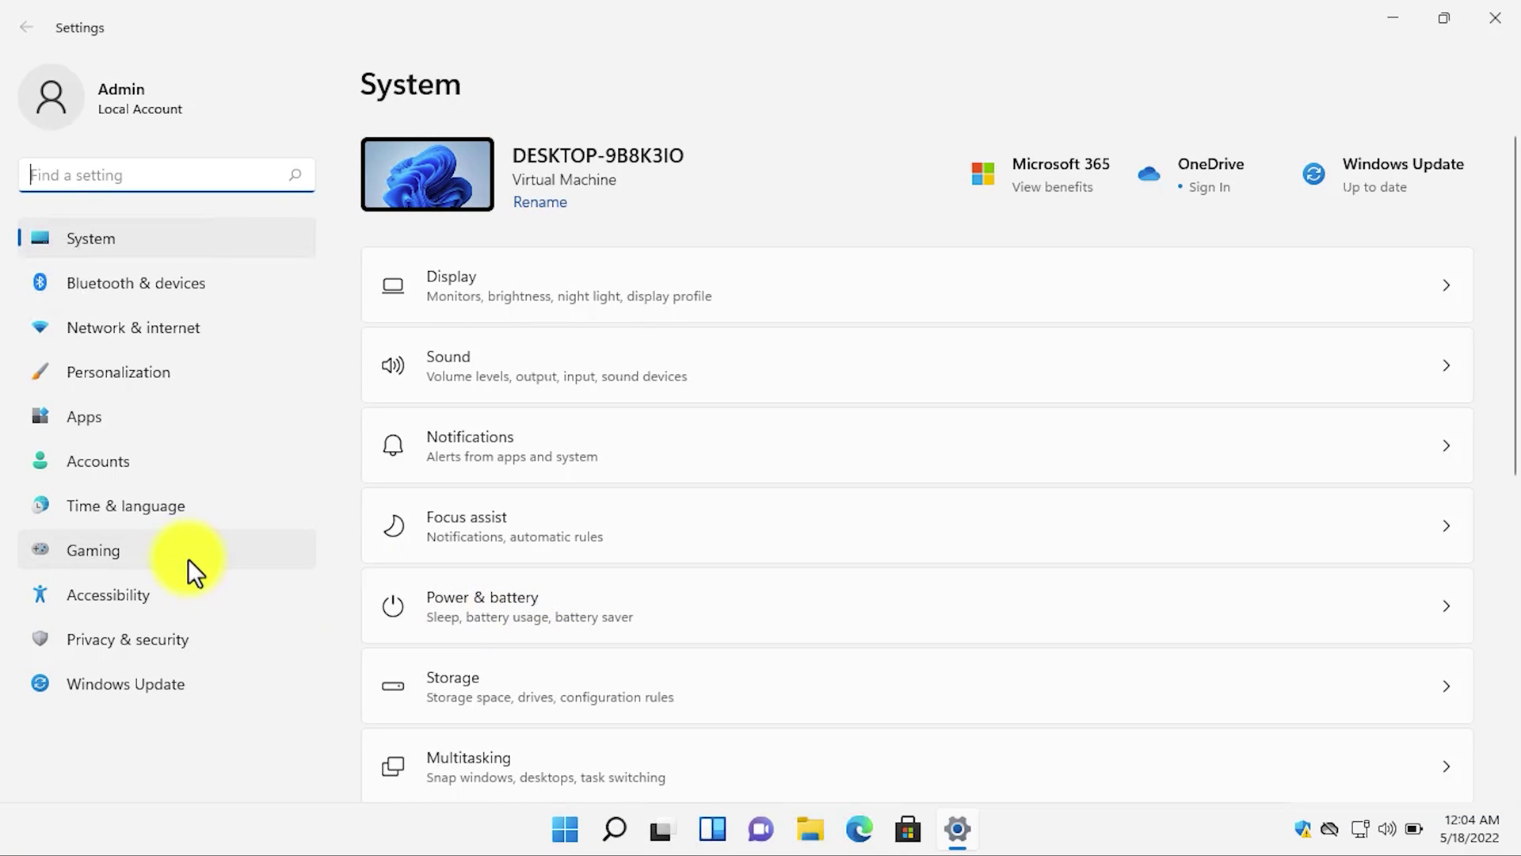
left_click(182, 553)
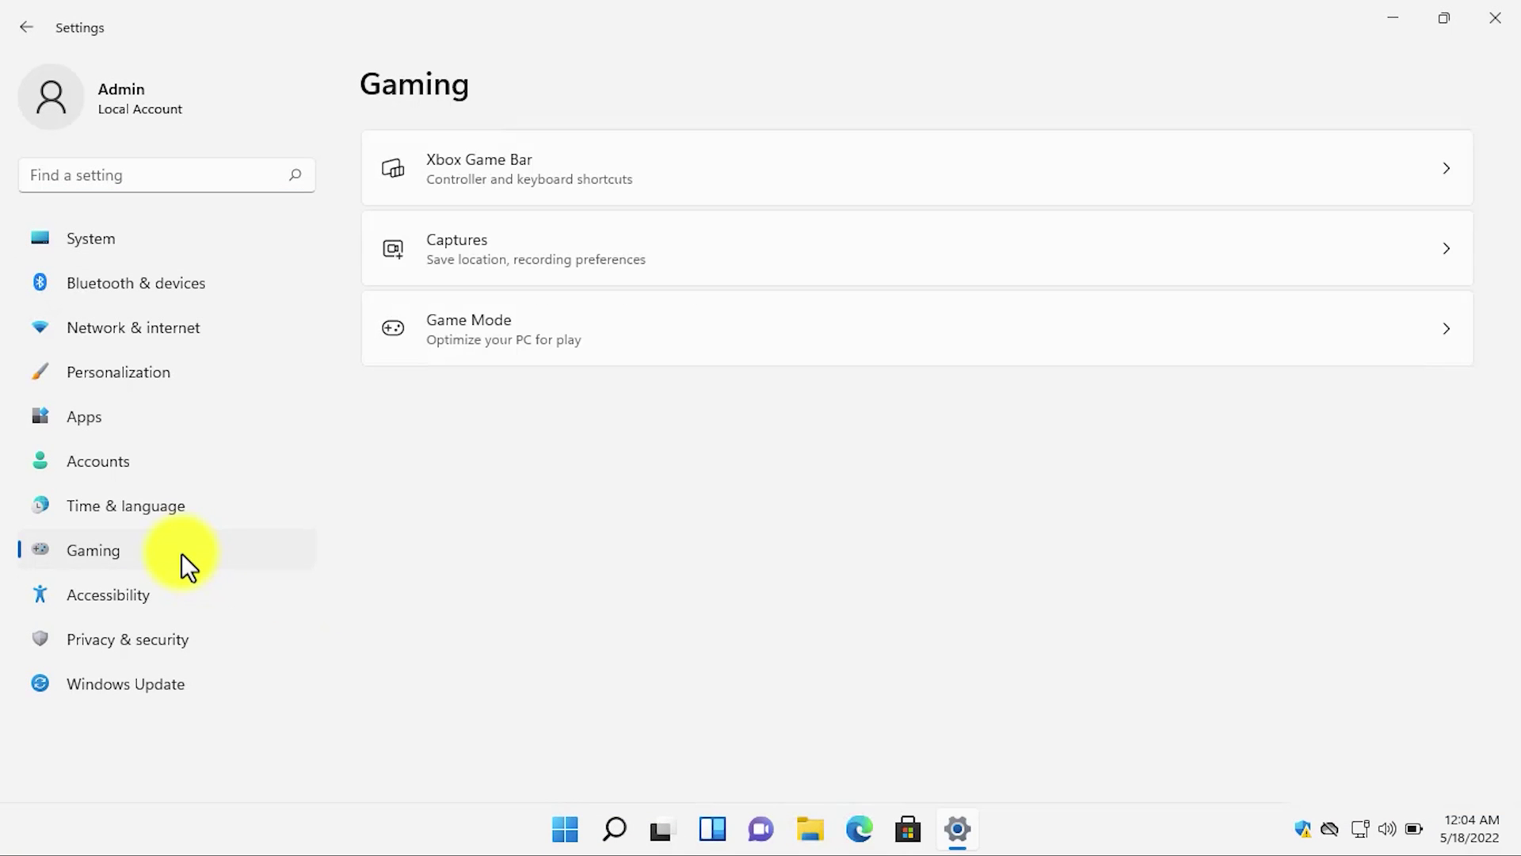
left_click(440, 343)
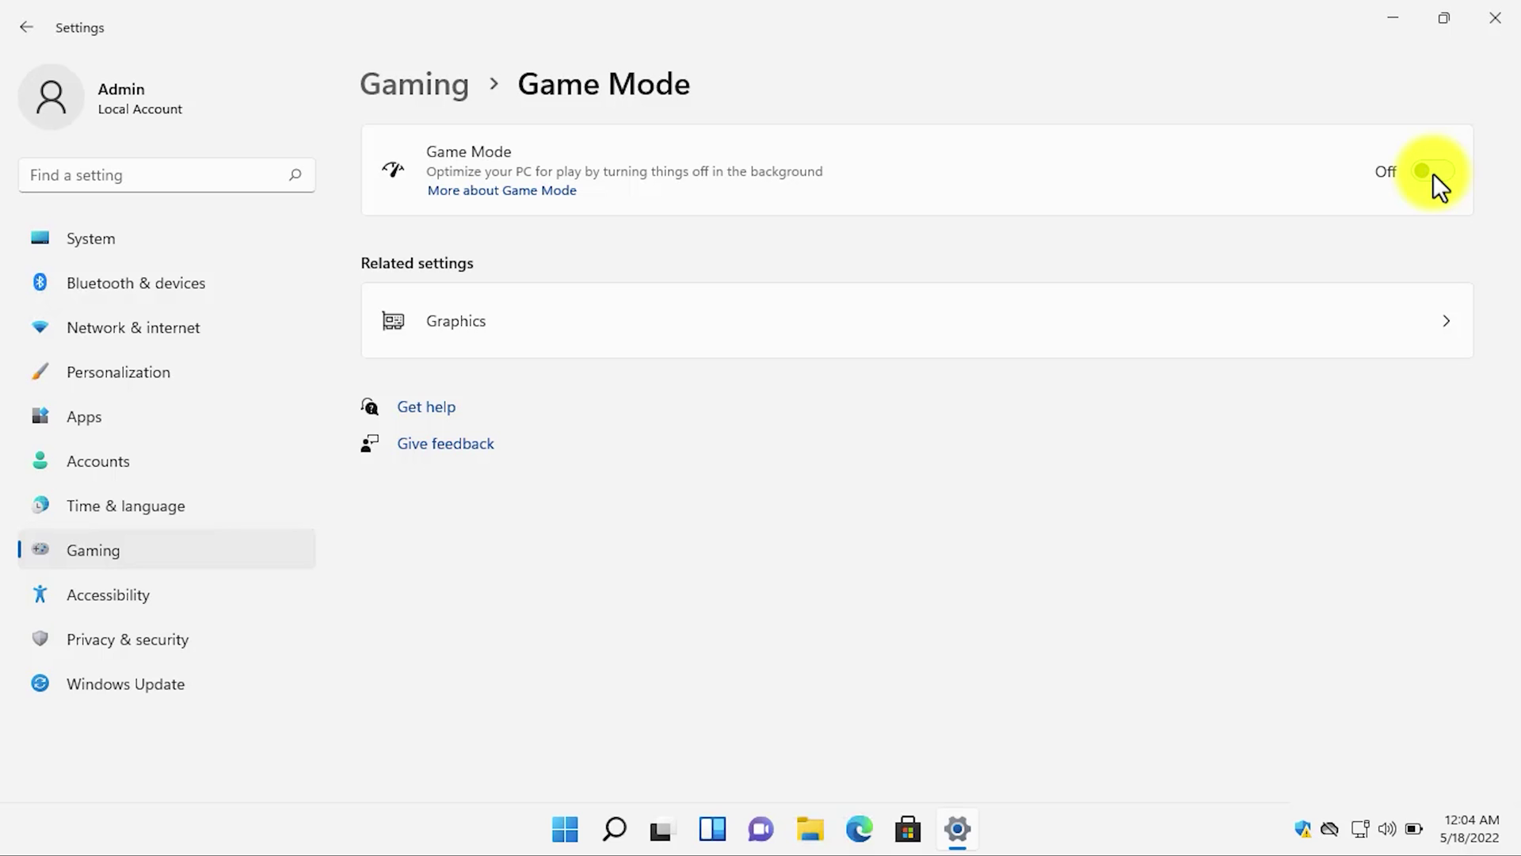
left_click(1495, 19)
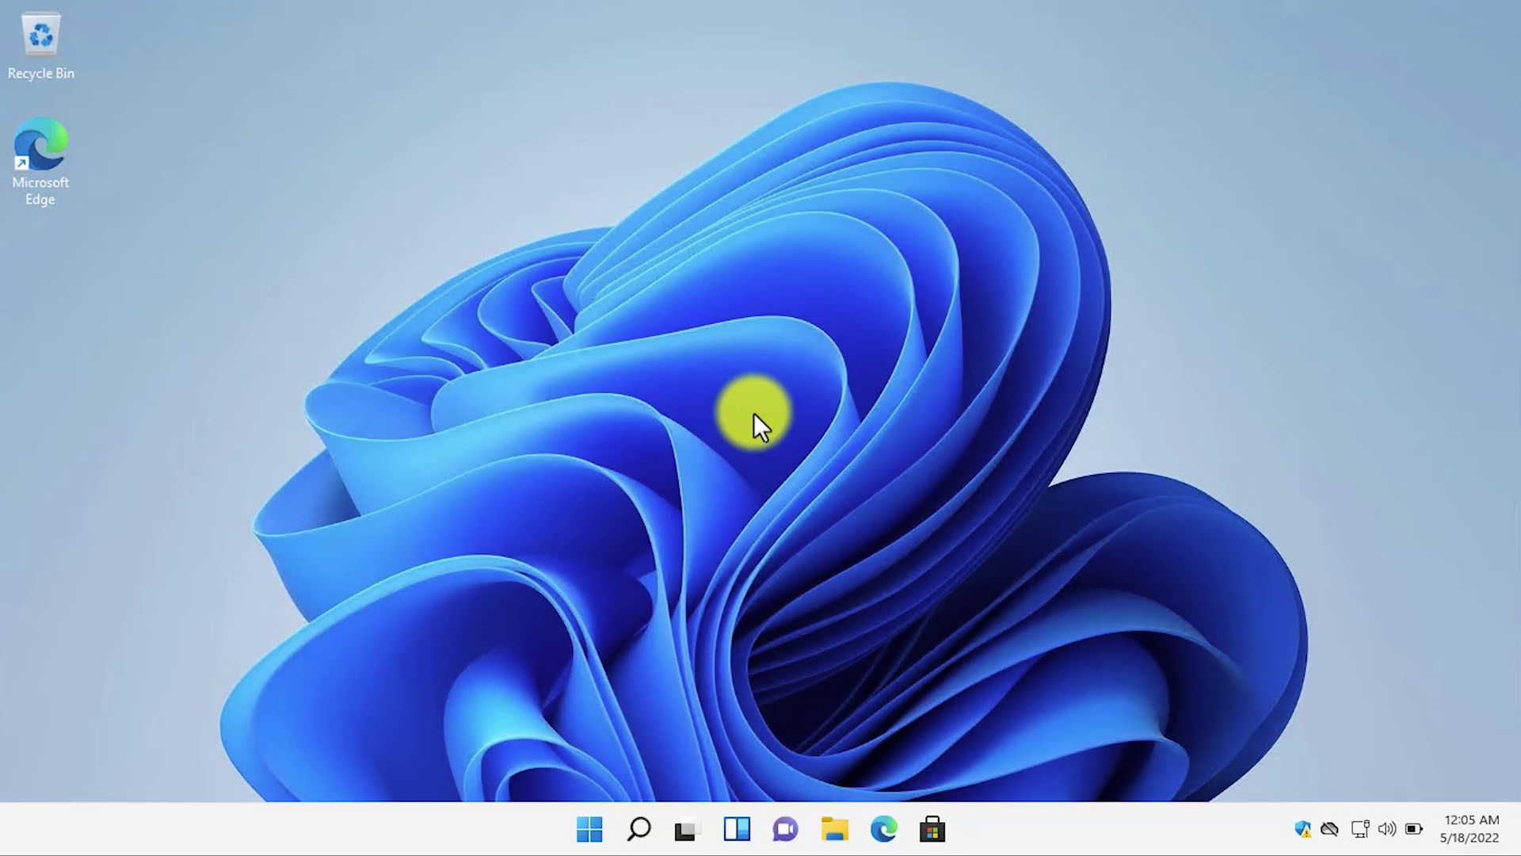